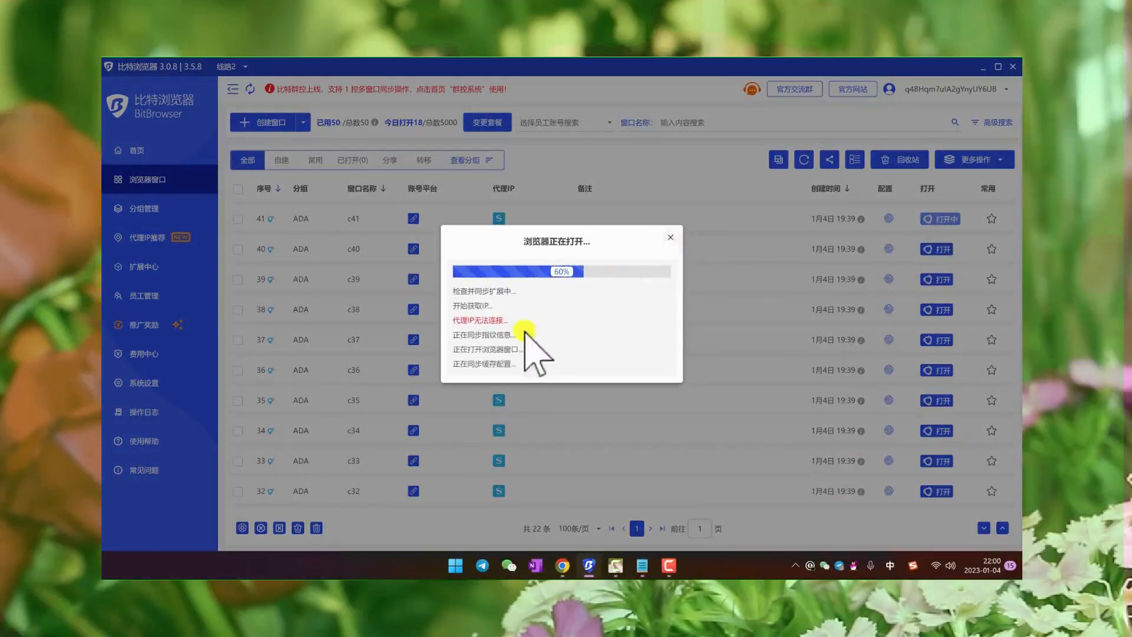
# - Dismiss the opening progress dialog, open browser windows c40 and c38, and move the c38 window lower over the list
pyautogui.click(670, 237)
pyautogui.click(951, 248)
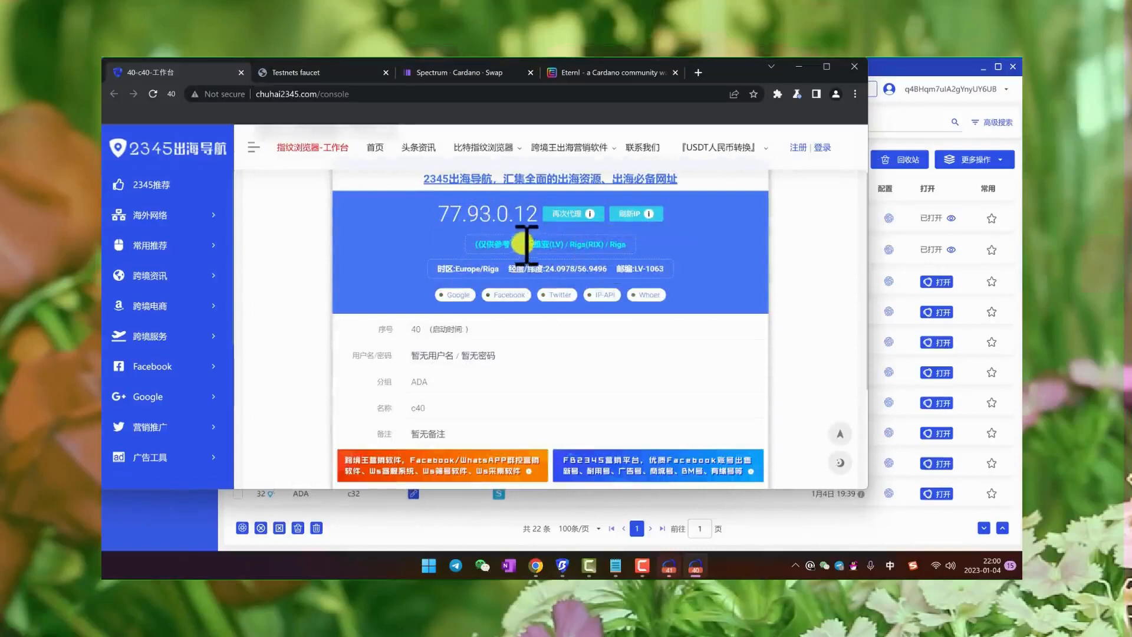
pyautogui.click(937, 312)
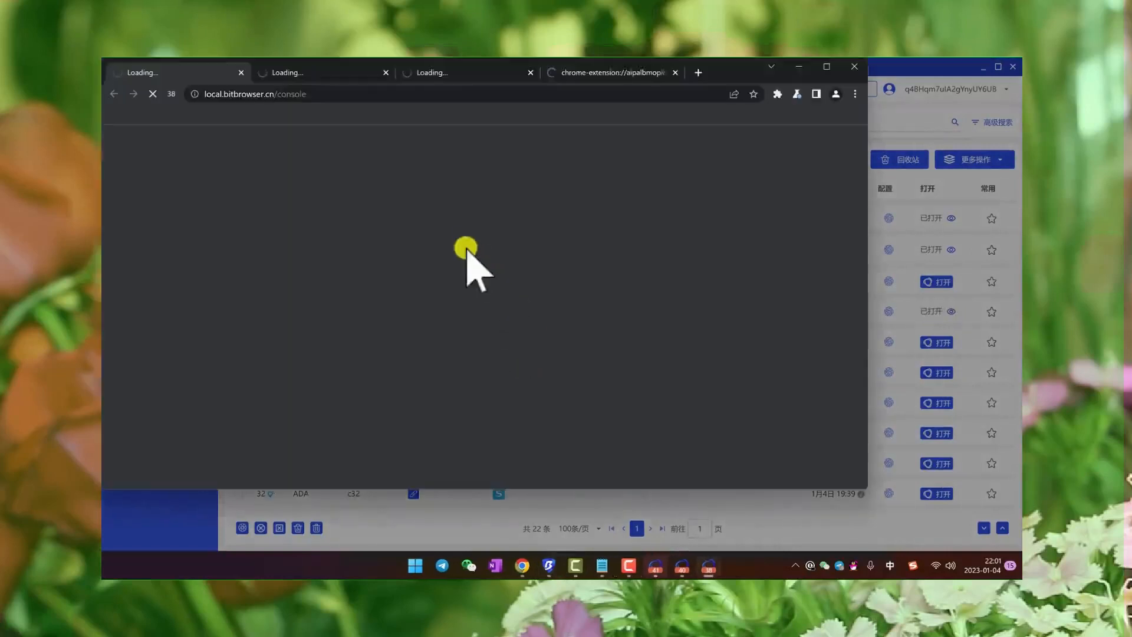
pyautogui.moveTo(770, 80); pyautogui.dragTo(826, 131)
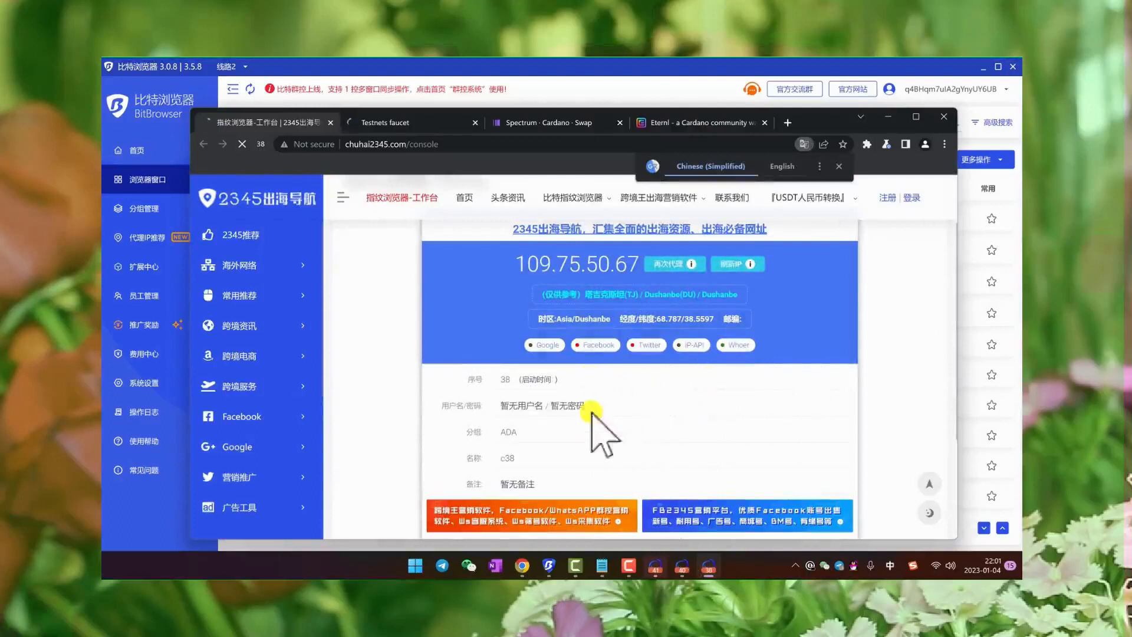
# - Examine the proxy IP address and its country on the c38 window's start page
pyautogui.moveTo(522, 261); pyautogui.dragTo(563, 264)
pyautogui.click(575, 264)
pyautogui.moveTo(640, 264); pyautogui.dragTo(572, 263)
pyautogui.click(597, 284)
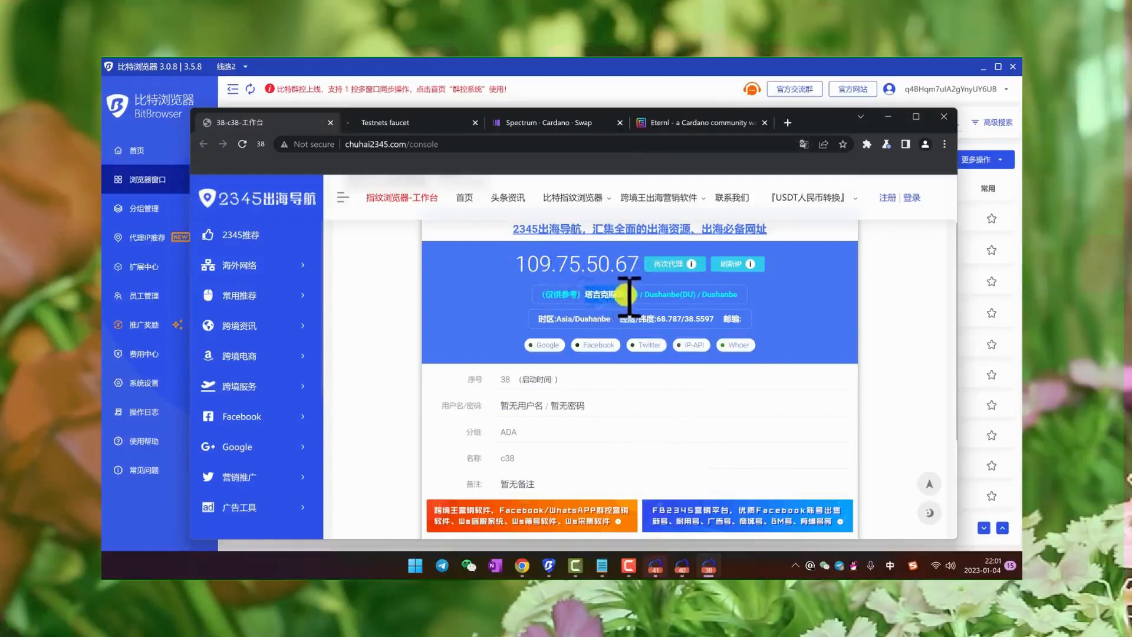
# - Bring the c40 window forward, shift it down slightly, and view its Testnets faucet and Spectrum swap pages
pyautogui.click(685, 568)
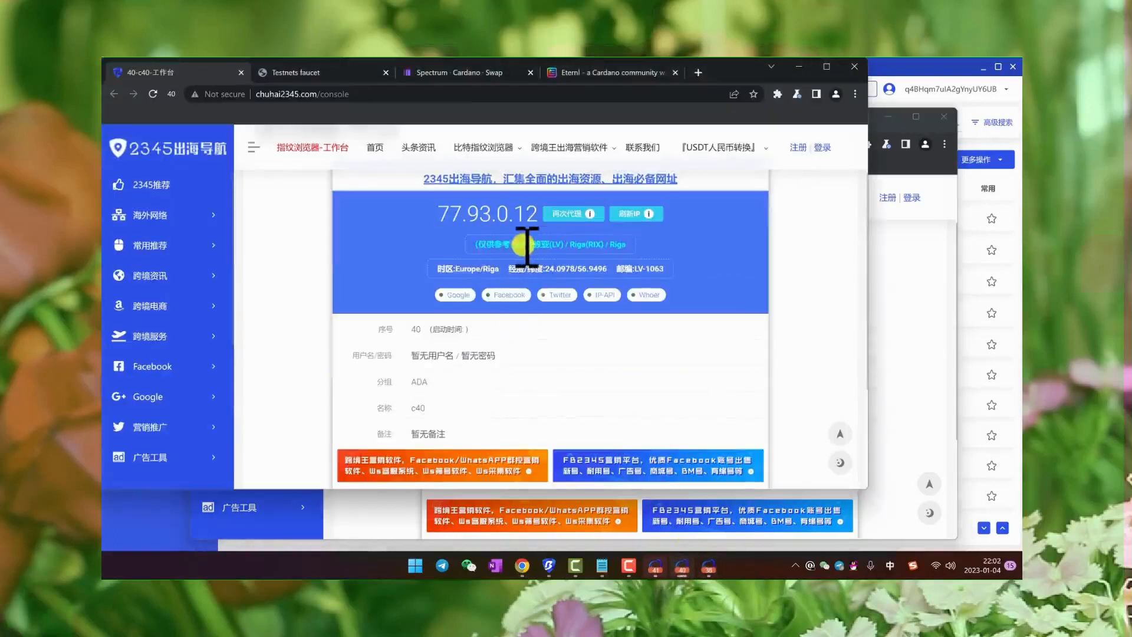
pyautogui.moveTo(724, 68); pyautogui.dragTo(753, 93)
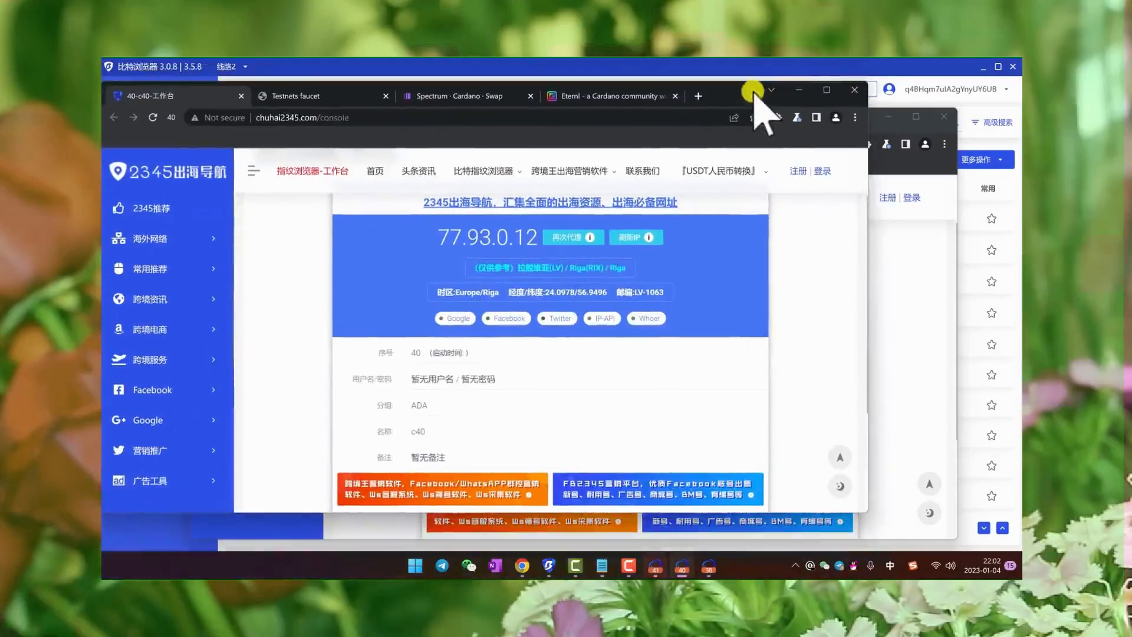
pyautogui.click(353, 96)
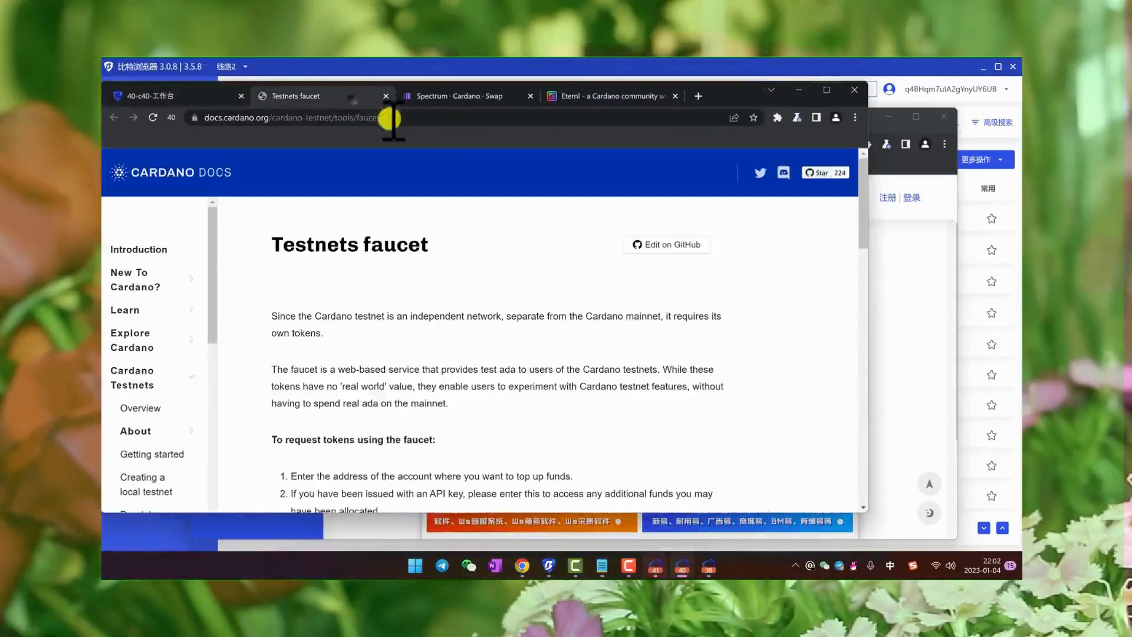
pyautogui.click(436, 97)
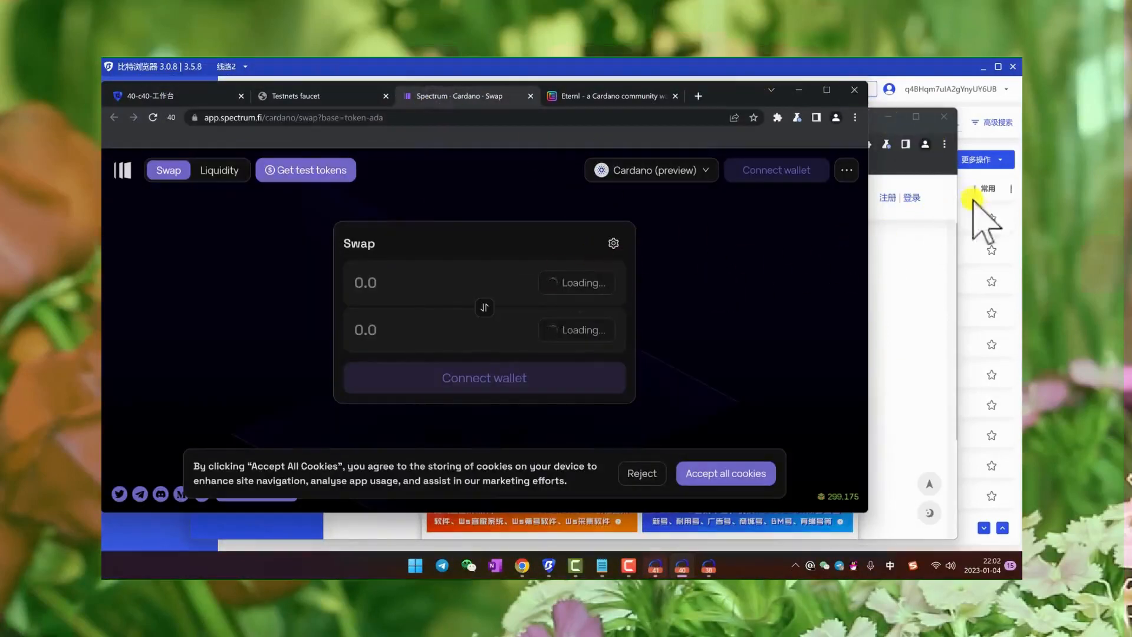
# - Return to the BitBrowser window list, select window c39, and open the batch configuration editor for the selected window
pyautogui.click(987, 217)
pyautogui.click(993, 162)
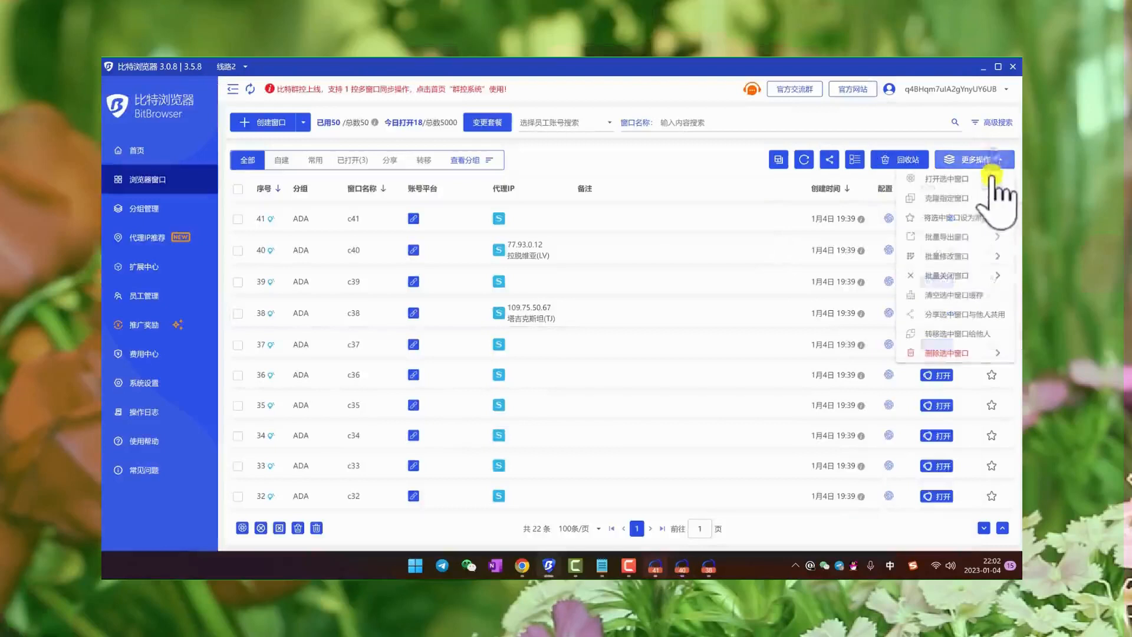
pyautogui.moveTo(937, 259)
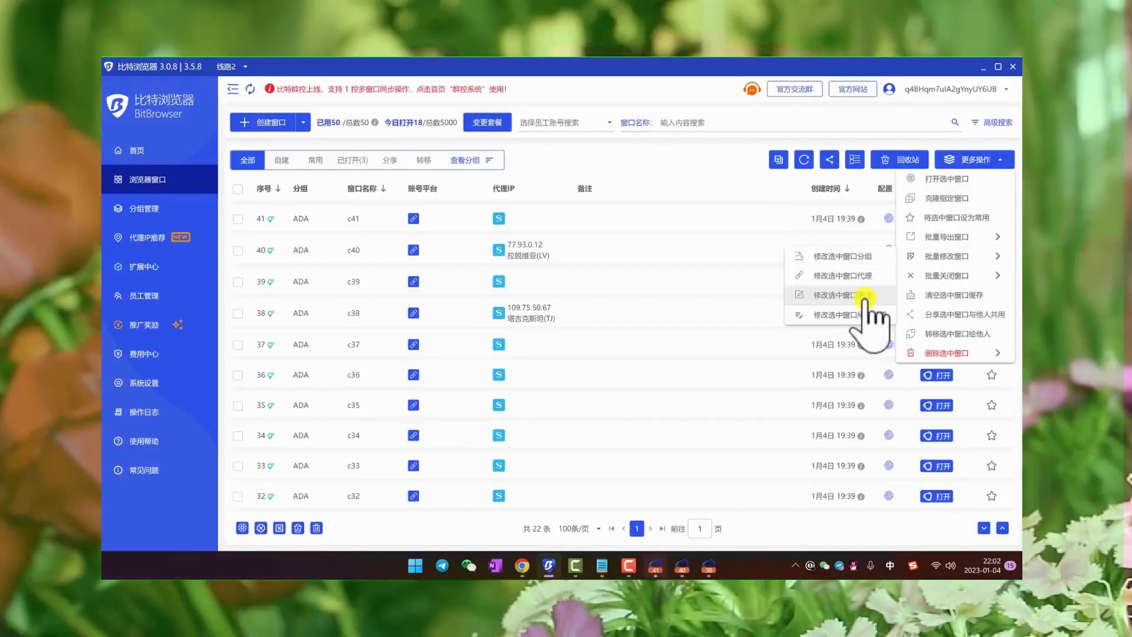
pyautogui.click(855, 314)
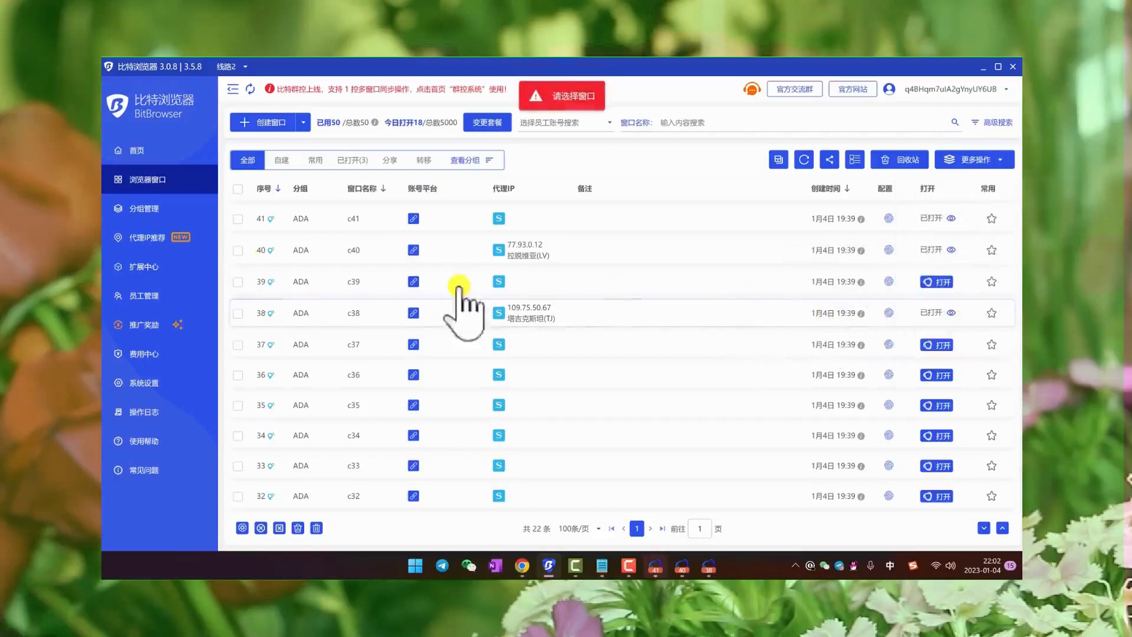
pyautogui.click(237, 282)
pyautogui.click(981, 159)
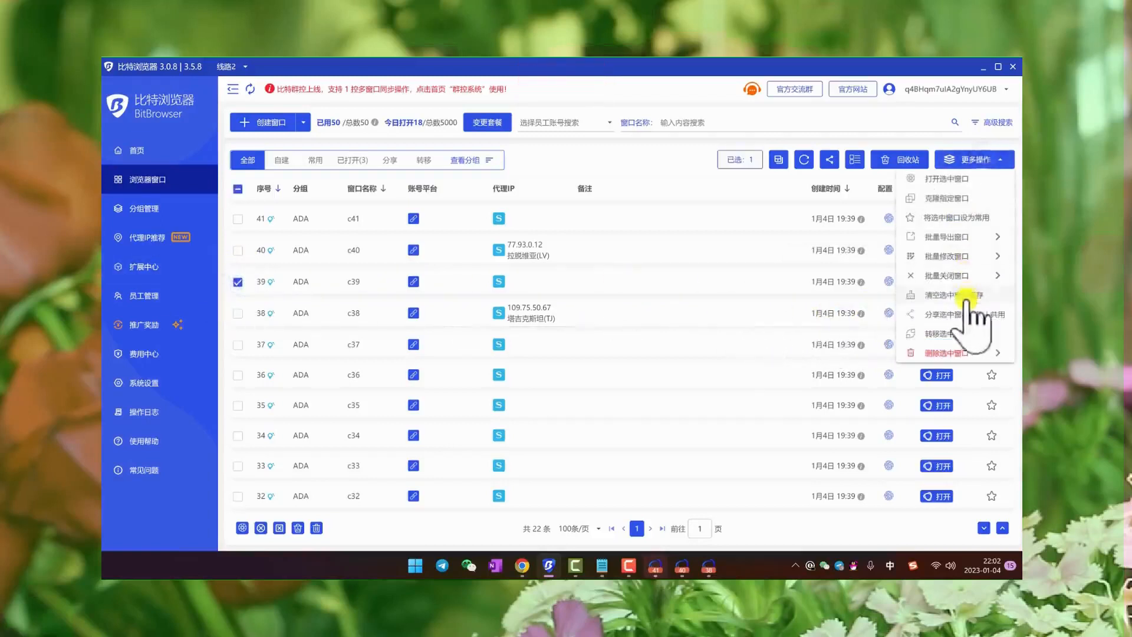
pyautogui.moveTo(966, 268)
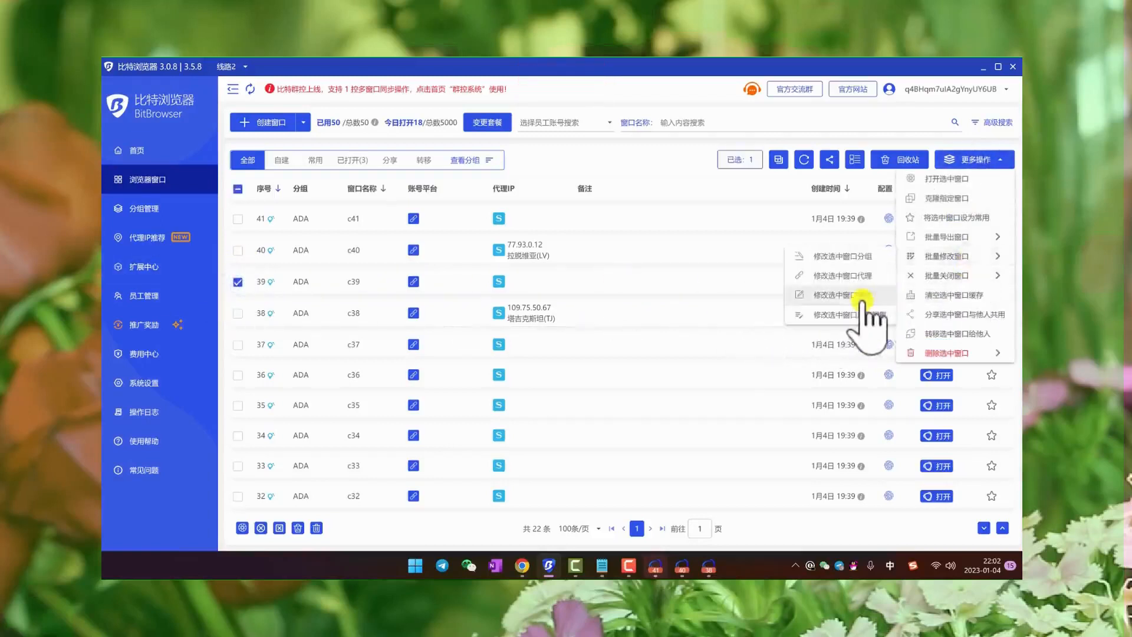
pyautogui.click(853, 316)
# - Include the device setting (设备) in the batch edit and try the iPhone, desktop and Android device types
pyautogui.scroll(-10, 769, 290)
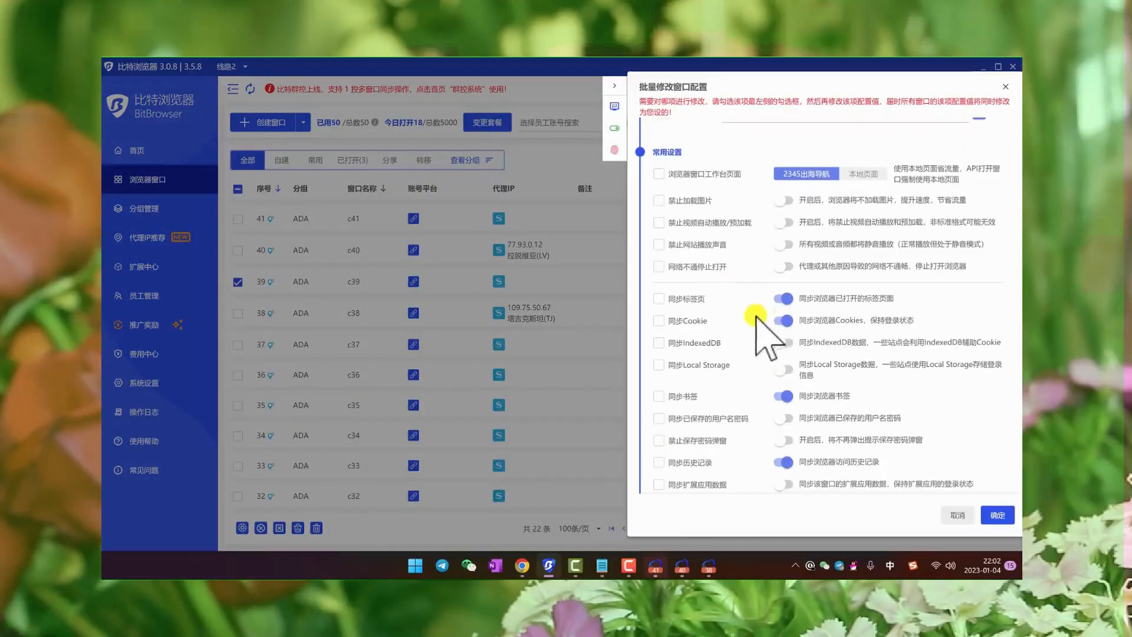
pyautogui.scroll(-10, 763, 333)
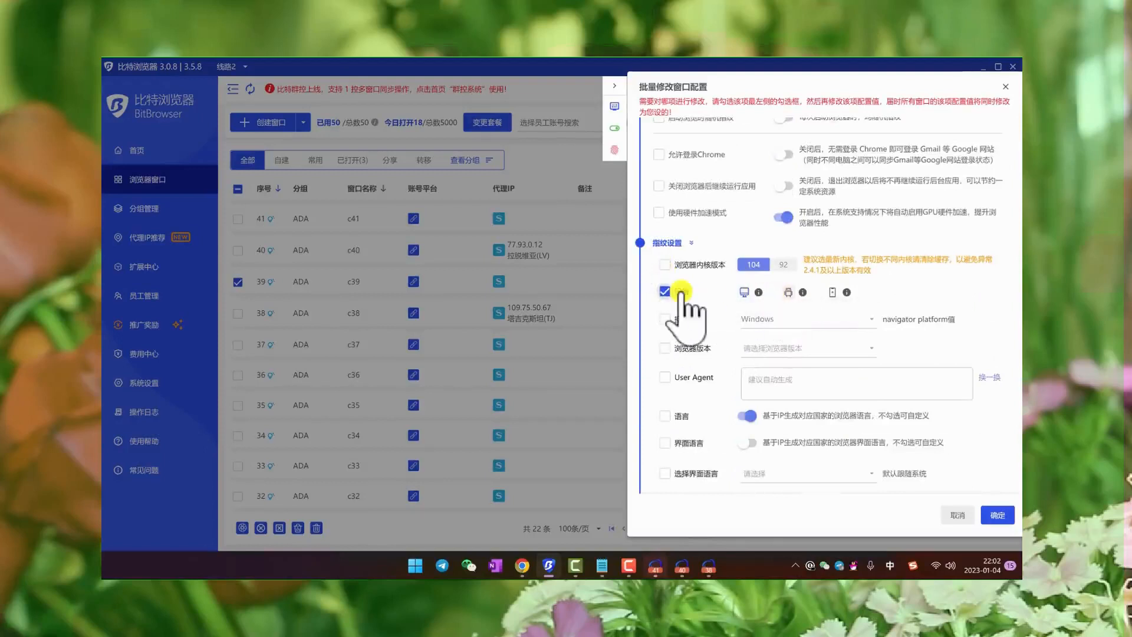
pyautogui.click(833, 291)
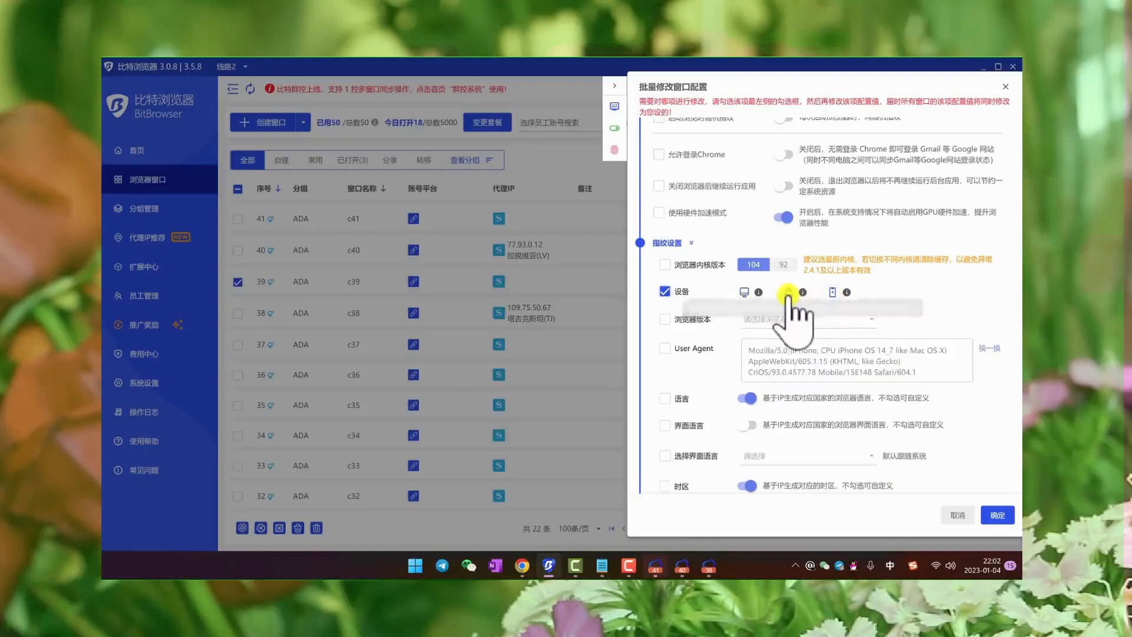
pyautogui.click(743, 292)
pyautogui.click(788, 292)
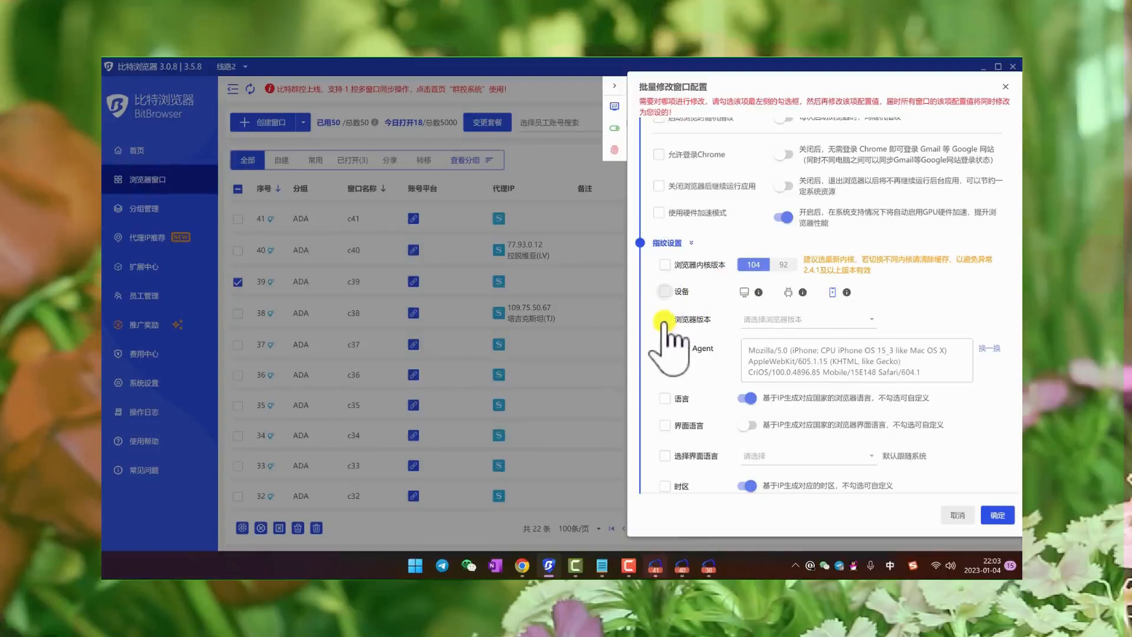
# - Look through the available browser versions (浏览器版本) in the fingerprint settings without choosing one
pyautogui.click(820, 323)
pyautogui.scroll(1, 803, 228)
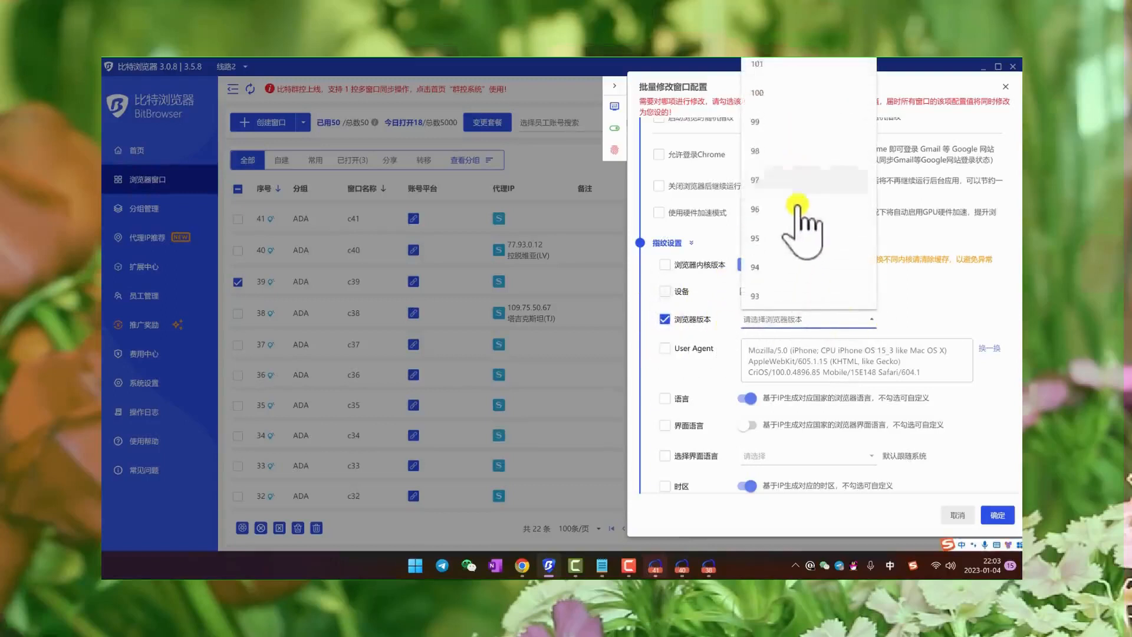
pyautogui.click(915, 297)
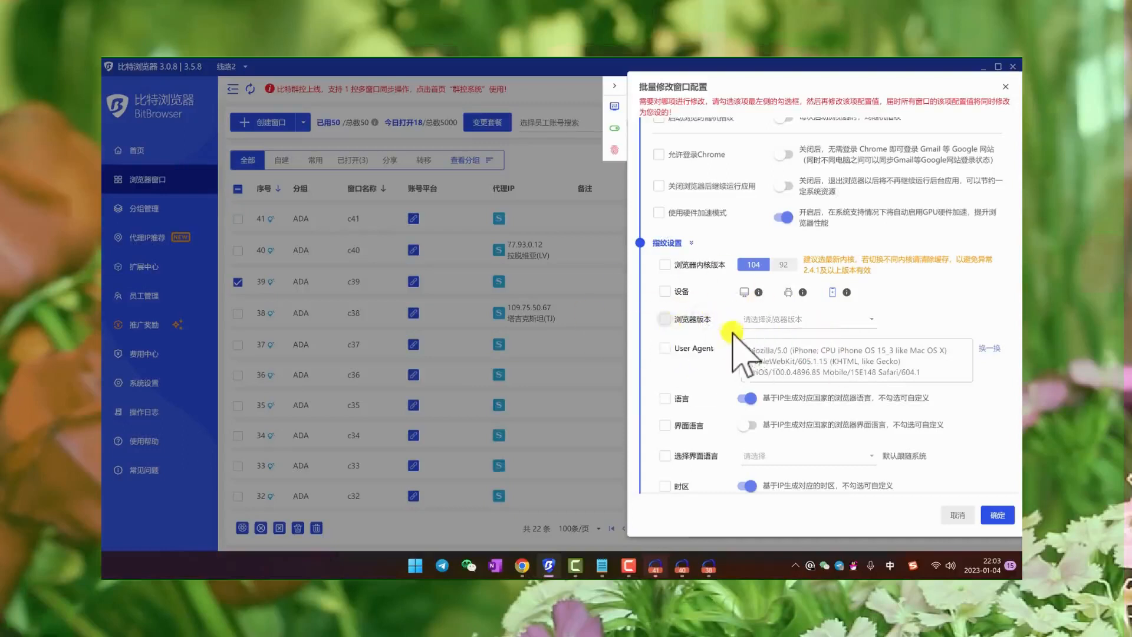
# - Review the remaining fingerprint settings, such as language, time zone, WebRTC and geolocation, close the editor without saving, and deselect window c39
pyautogui.scroll(-2, 735, 330)
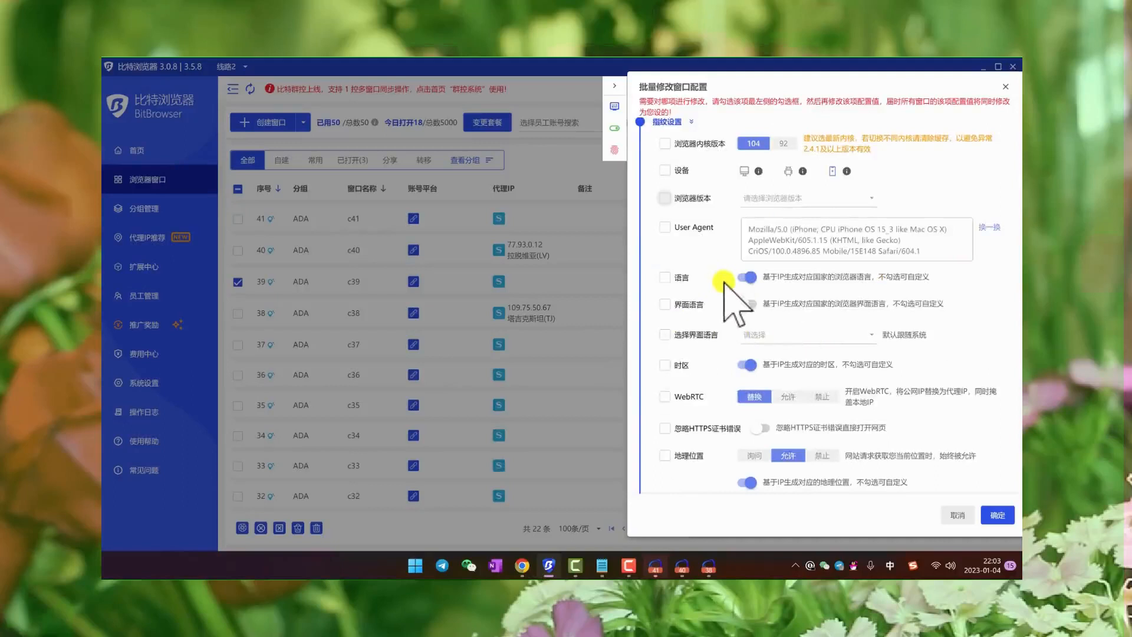
pyautogui.scroll(-3, 683, 330)
pyautogui.scroll(-1, 684, 371)
pyautogui.scroll(9, 707, 254)
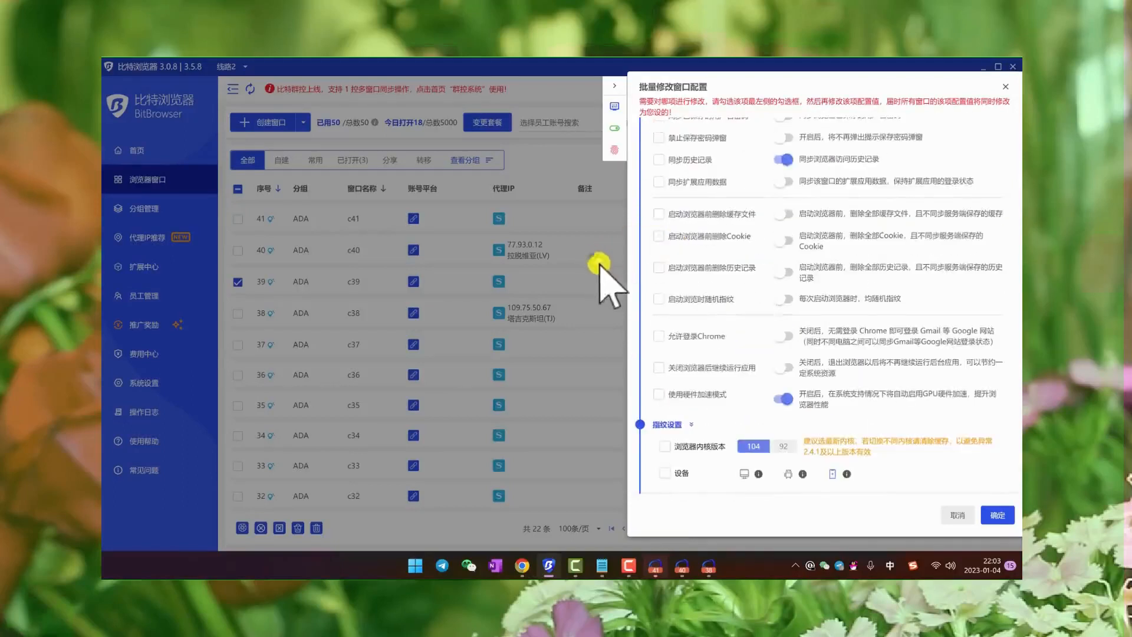
pyautogui.click(1004, 87)
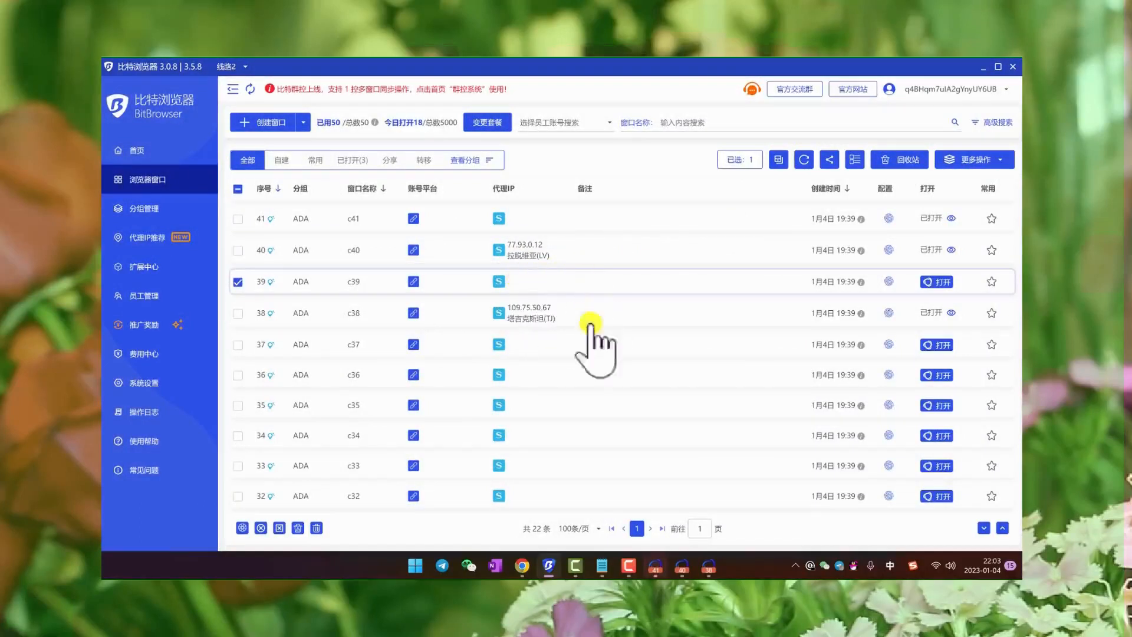
pyautogui.click(237, 282)
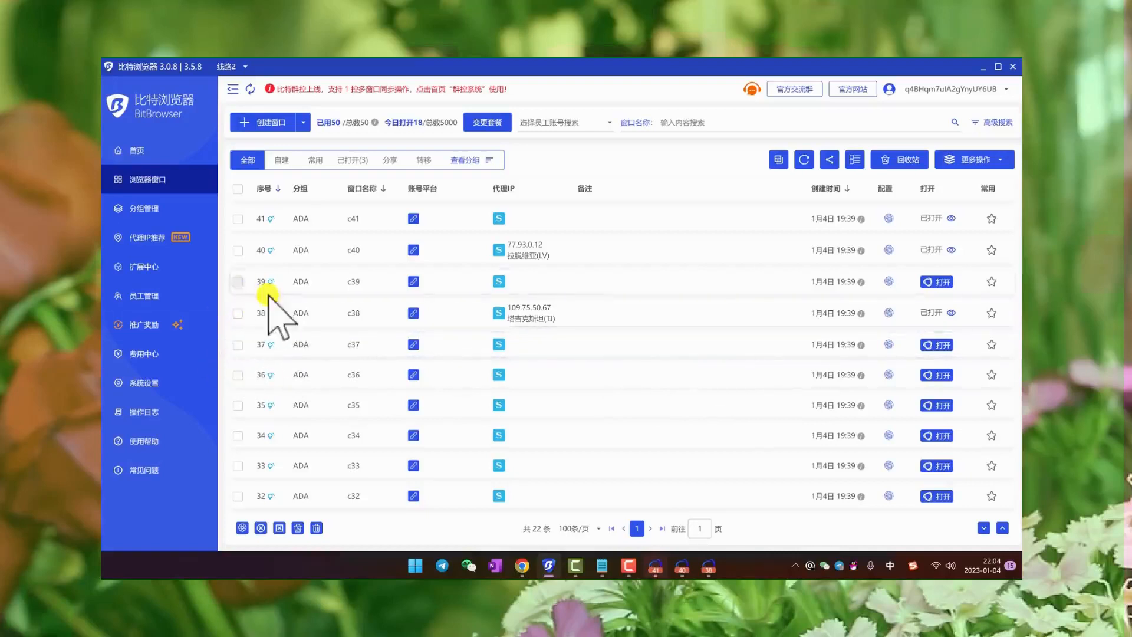
# - Bring up the c41 browser window, whose proxy is not connected, and close it
pyautogui.scroll(-2, 236, 326)
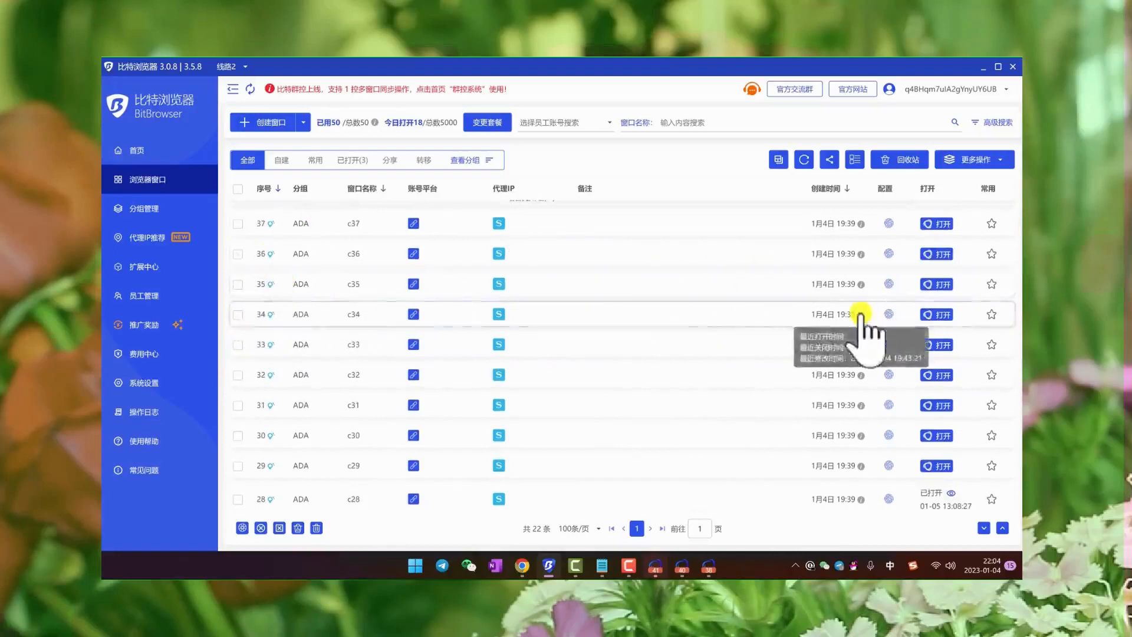
pyautogui.moveTo(653, 567)
pyautogui.click(657, 466)
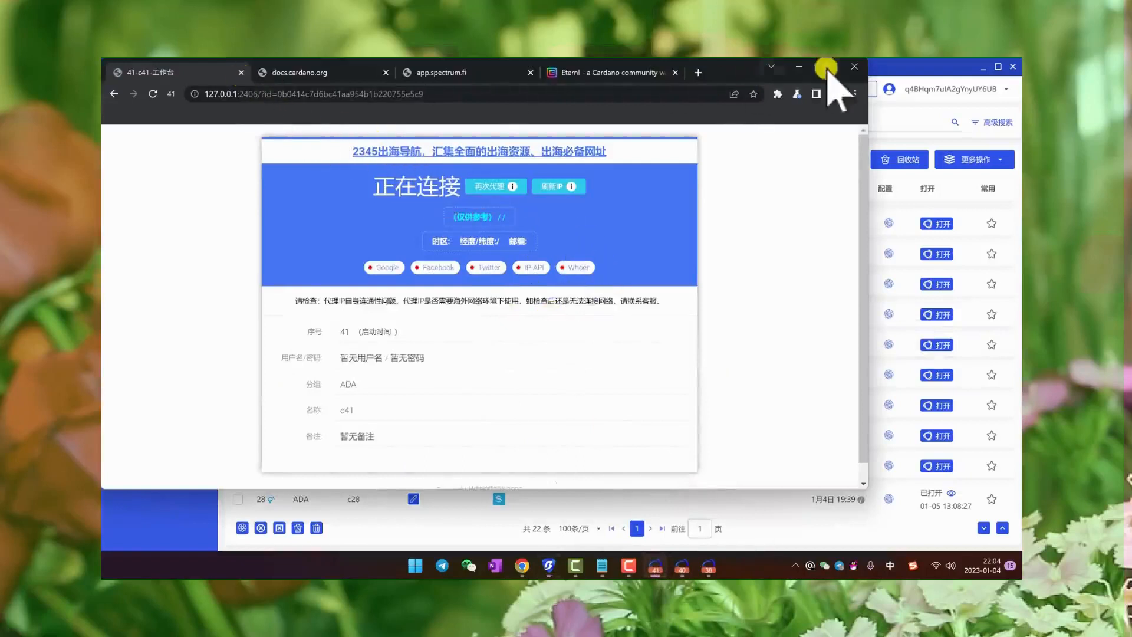
pyautogui.click(854, 67)
# - Switch to the c40 window, read its Testnets faucet page, and return to its workbench page
pyautogui.click(672, 567)
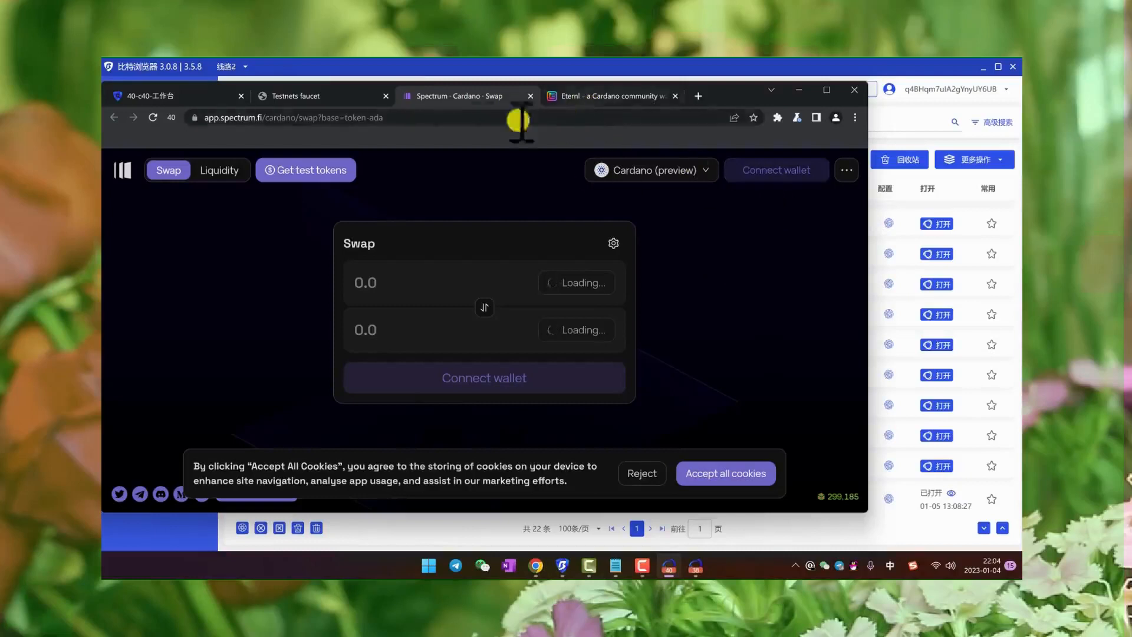
pyautogui.click(333, 97)
pyautogui.scroll(-7, 462, 283)
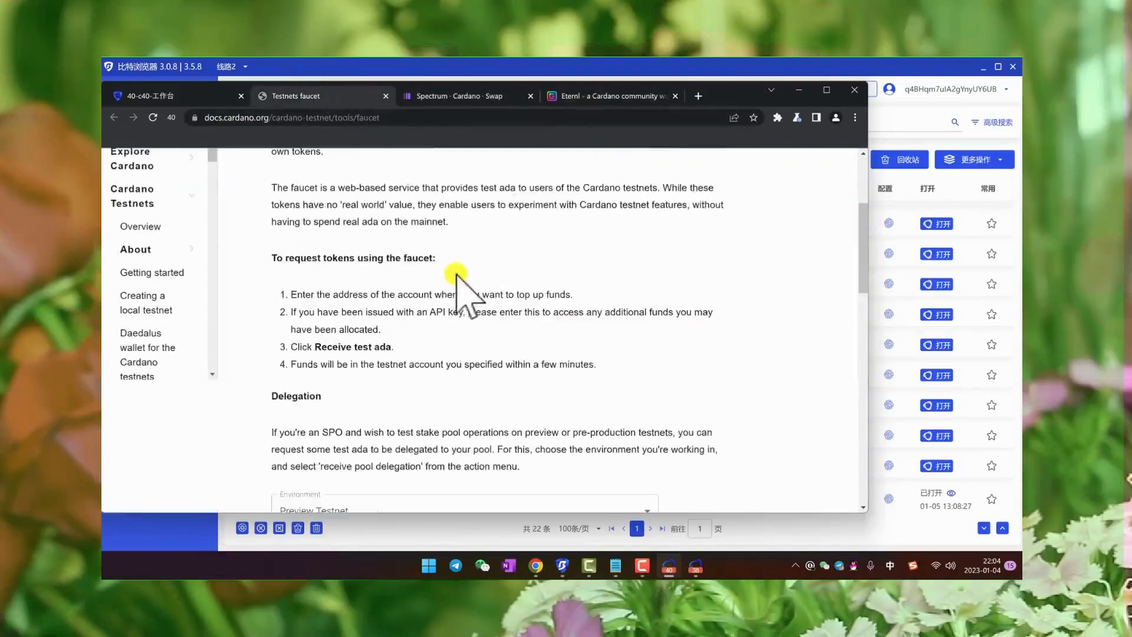
pyautogui.scroll(7, 470, 289)
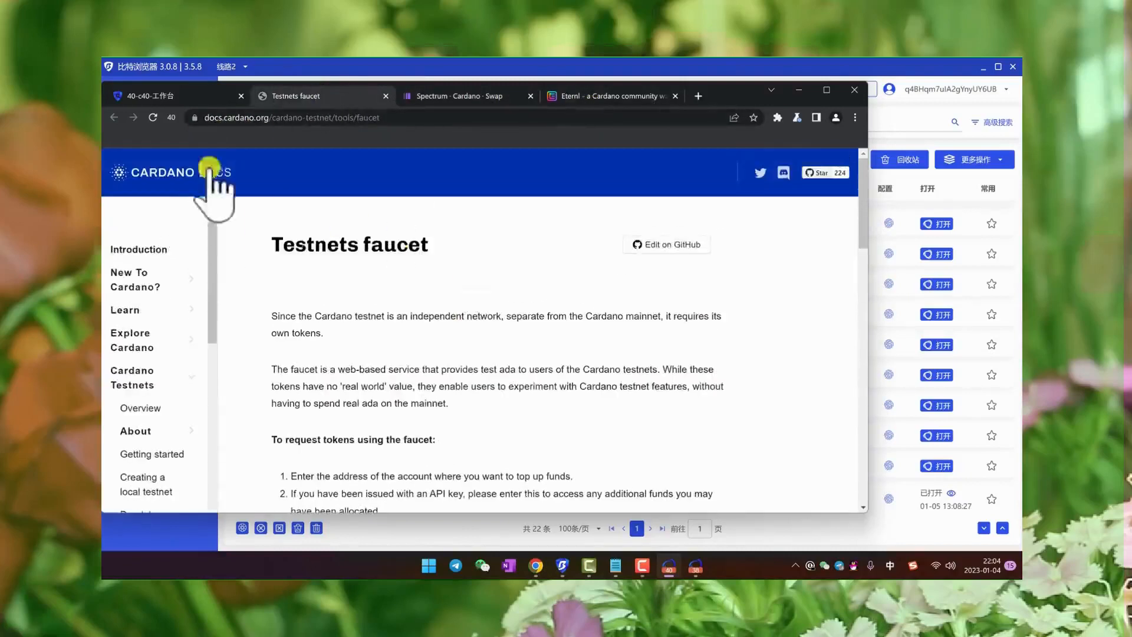
pyautogui.click(174, 96)
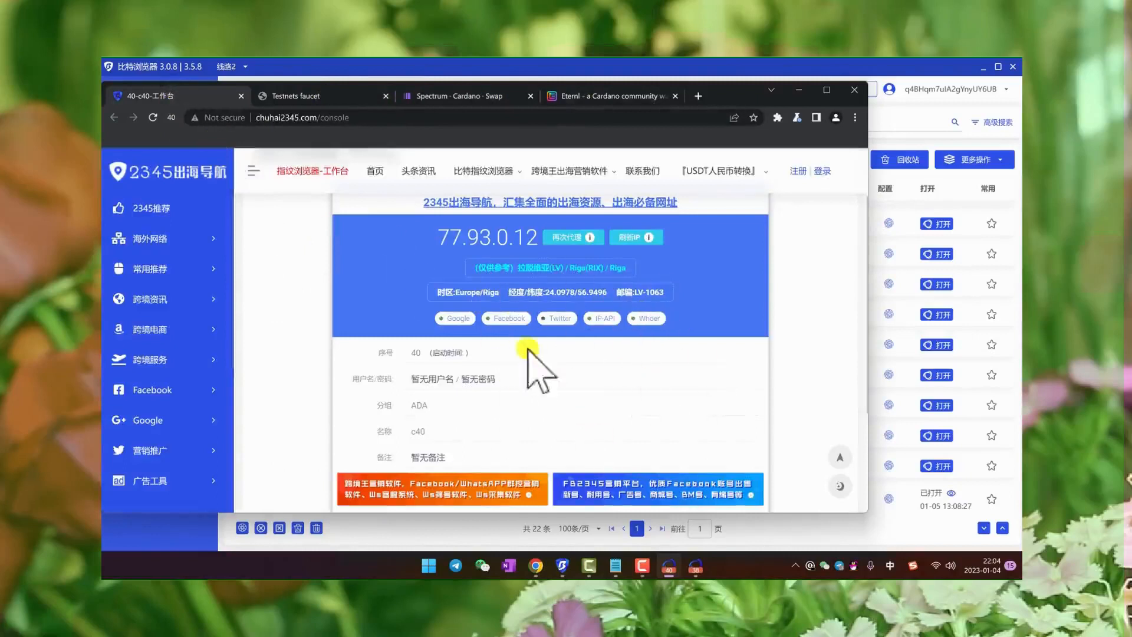
# - Bring the c38 and c40 windows forward in turn and reposition them on the desktop
pyautogui.click(695, 566)
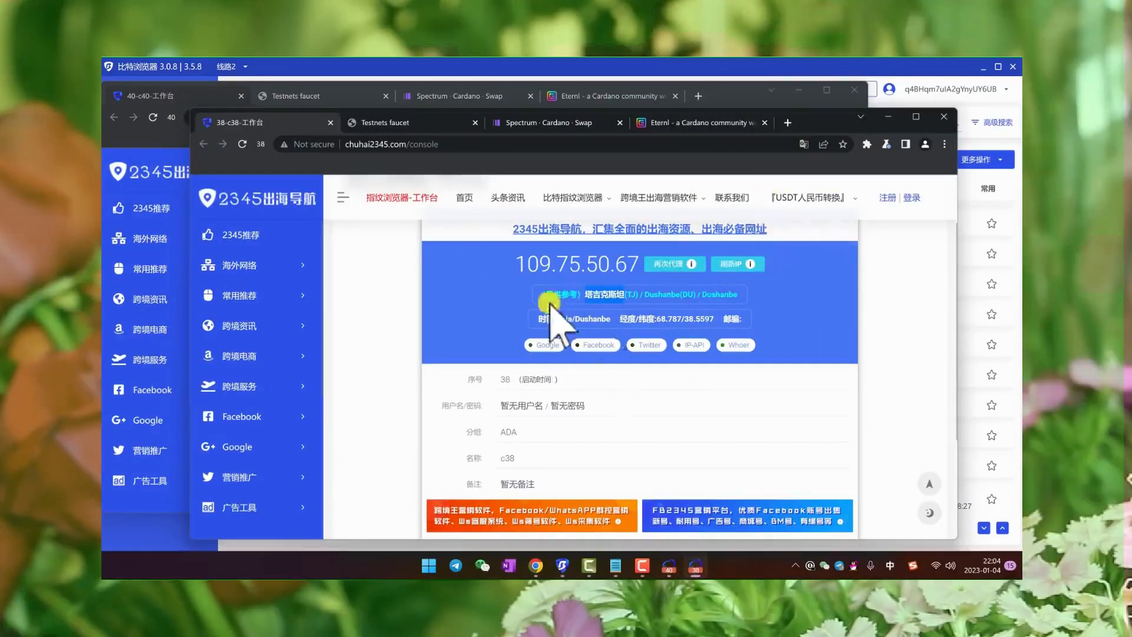
pyautogui.moveTo(807, 124); pyautogui.dragTo(761, 187)
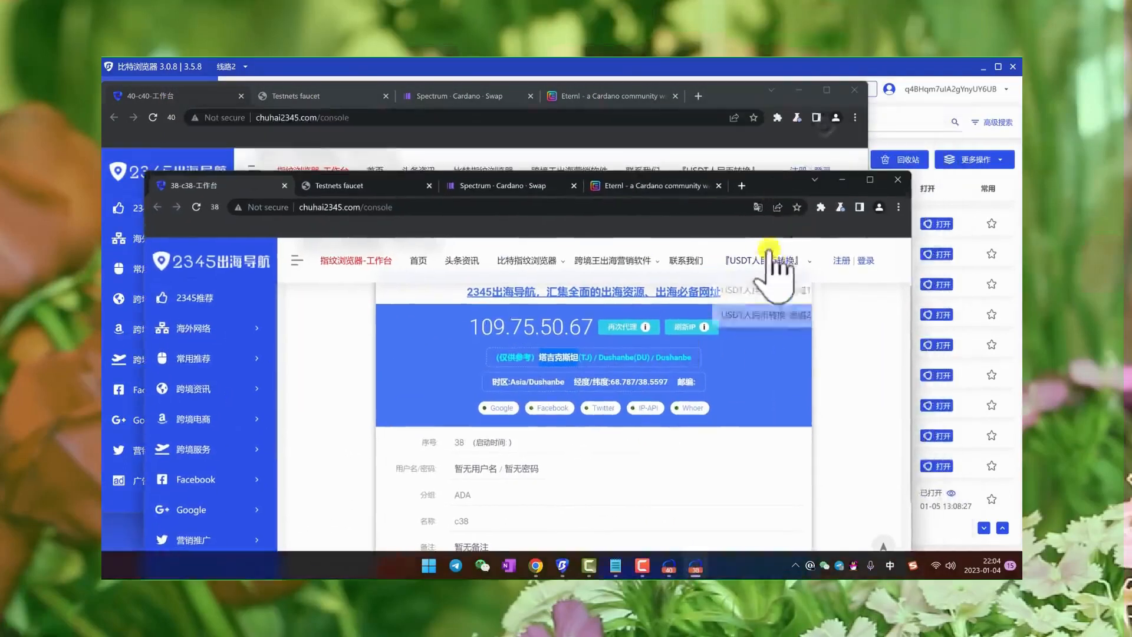
pyautogui.click(807, 148)
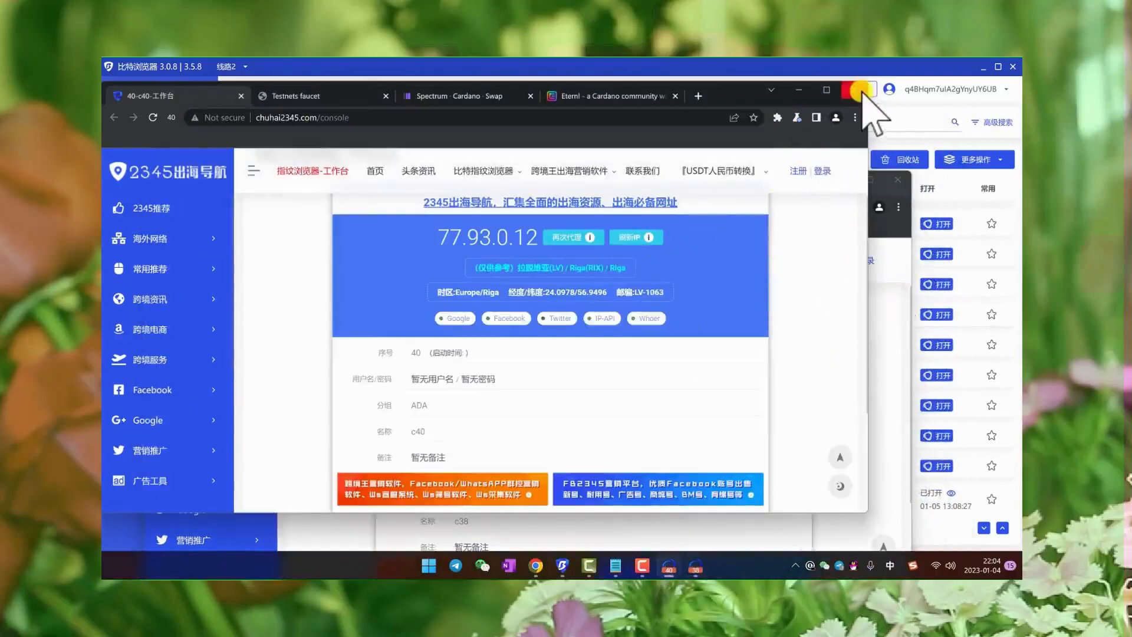
pyautogui.moveTo(726, 89); pyautogui.dragTo(888, 105)
# - Go to BitBrowser's home page, launch the group control system (群控系统), and enter it with the main control login
pyautogui.click(412, 66)
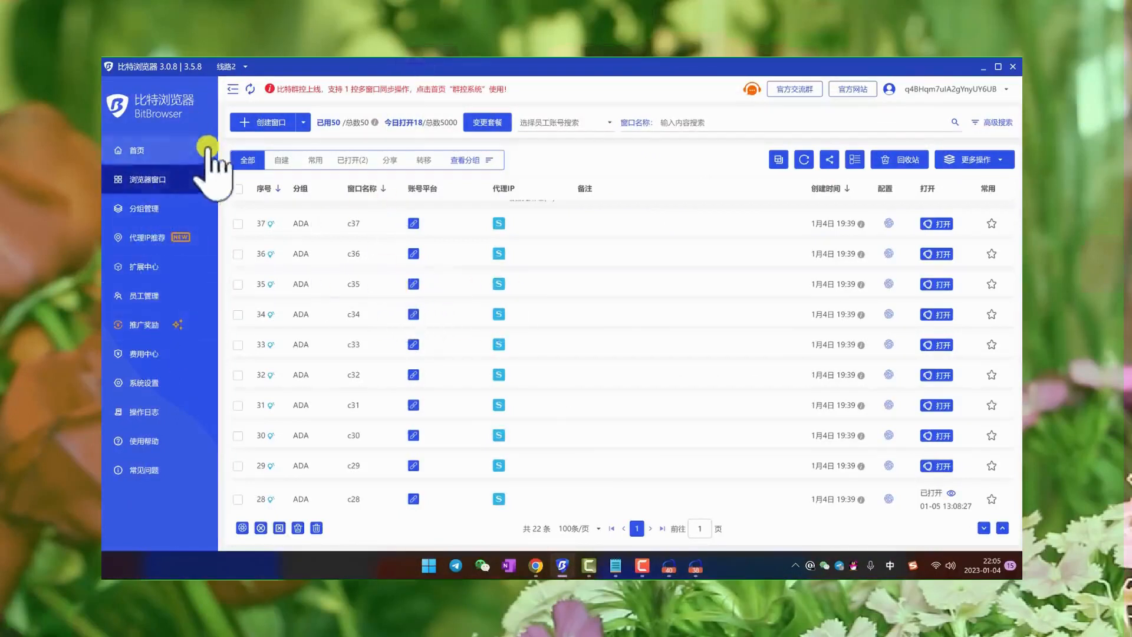
pyautogui.click(134, 150)
pyautogui.click(314, 143)
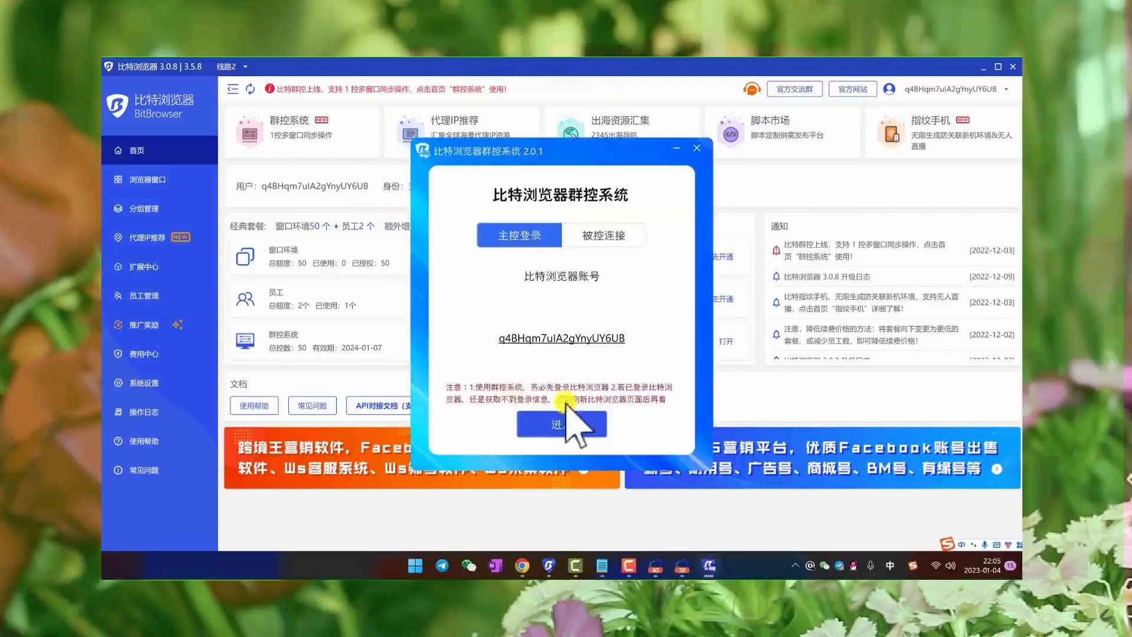
pyautogui.click(592, 425)
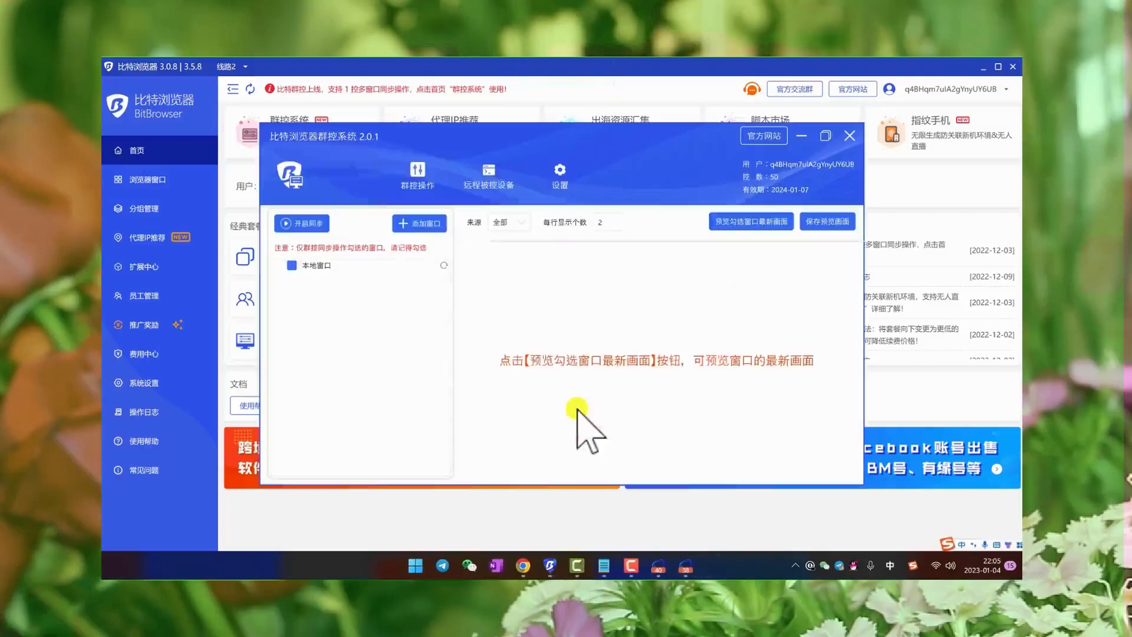
# - Add the c40 and c38 browser windows to the group control system's list of controlled local windows
pyautogui.click(424, 223)
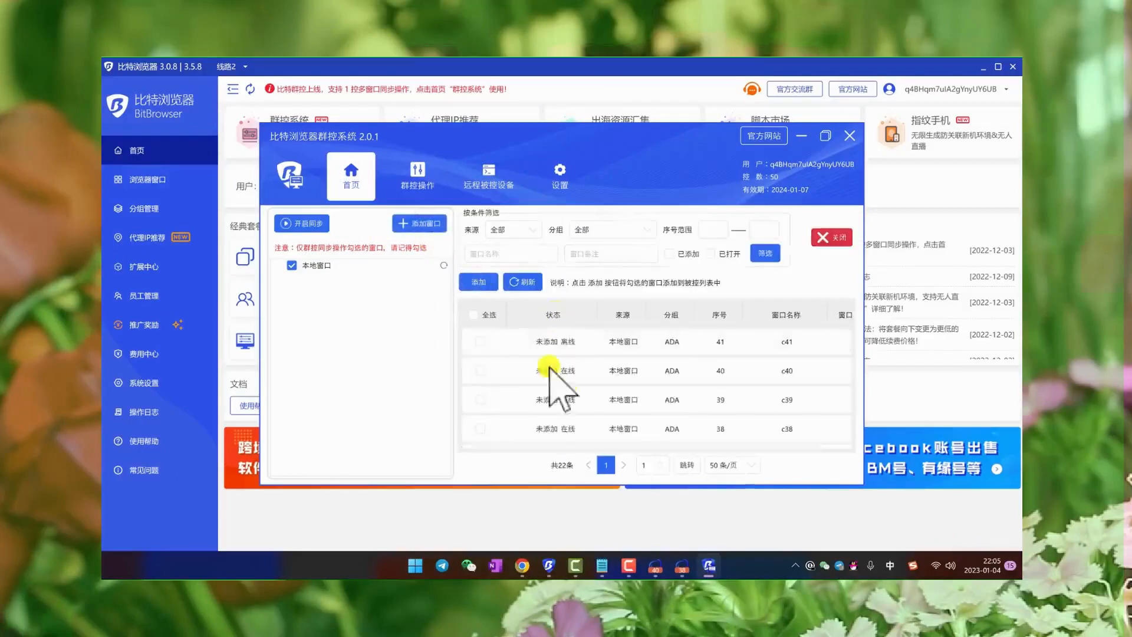
pyautogui.click(479, 370)
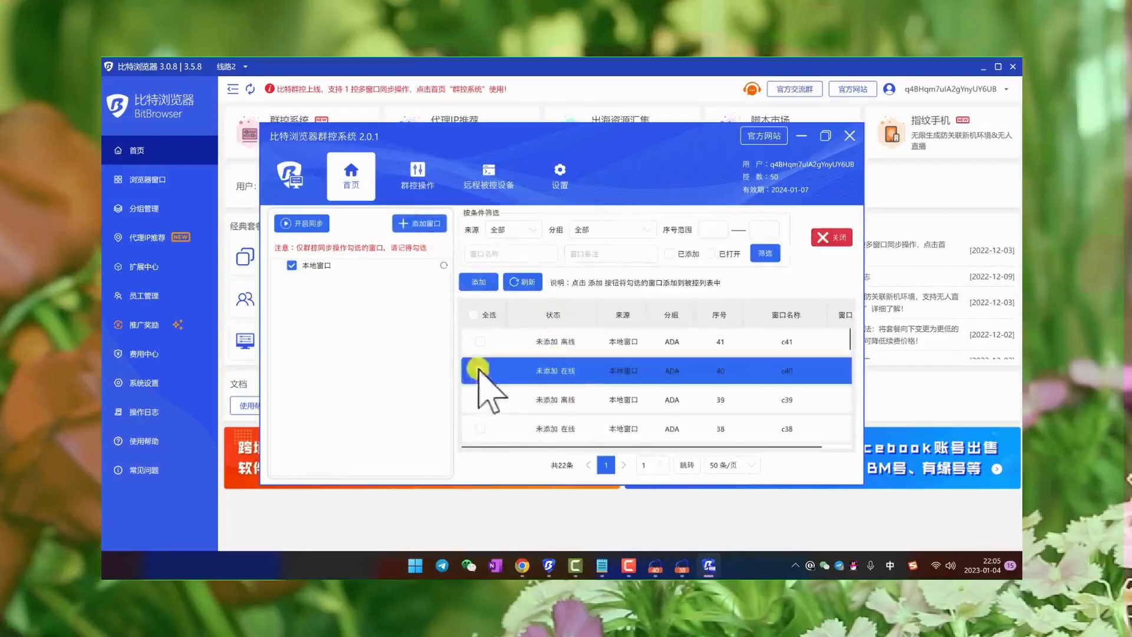
pyautogui.click(480, 428)
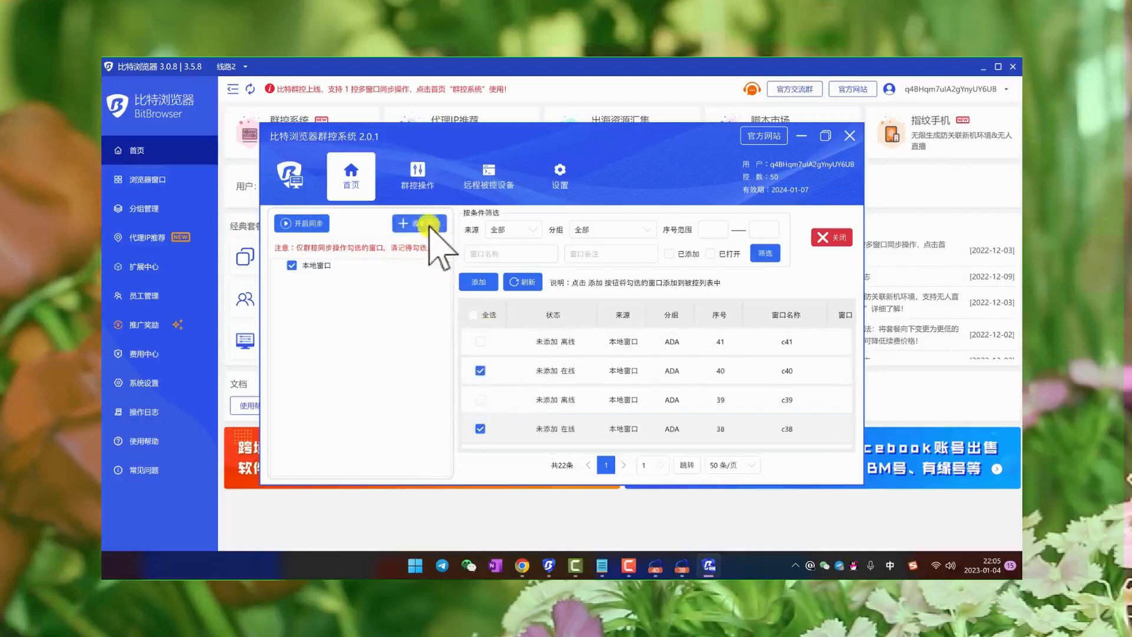
pyautogui.click(303, 267)
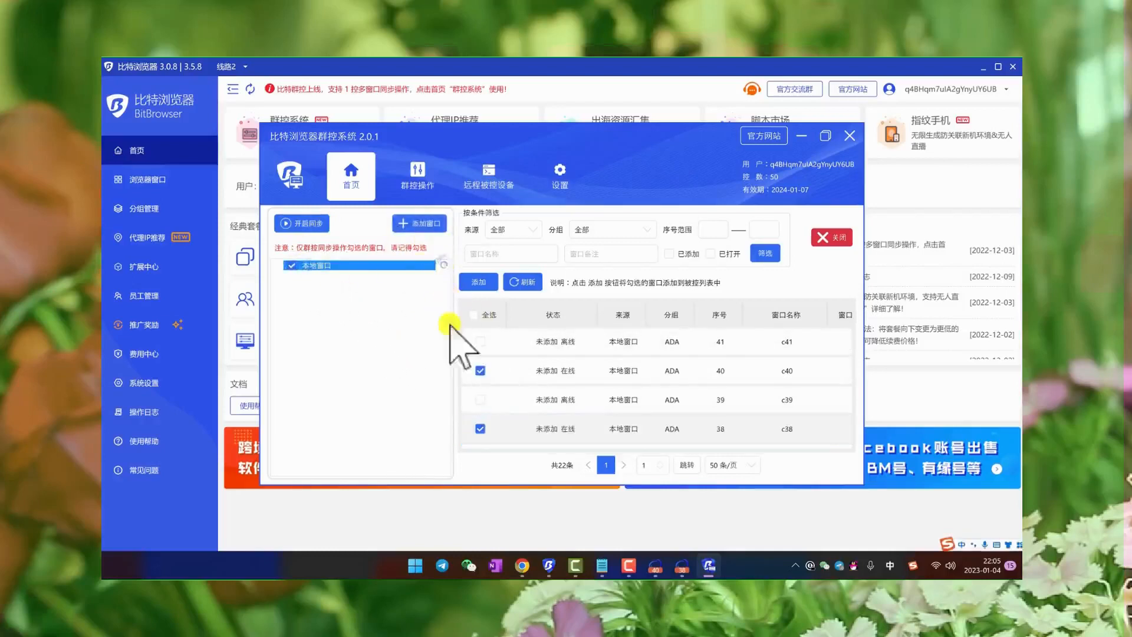
pyautogui.click(478, 281)
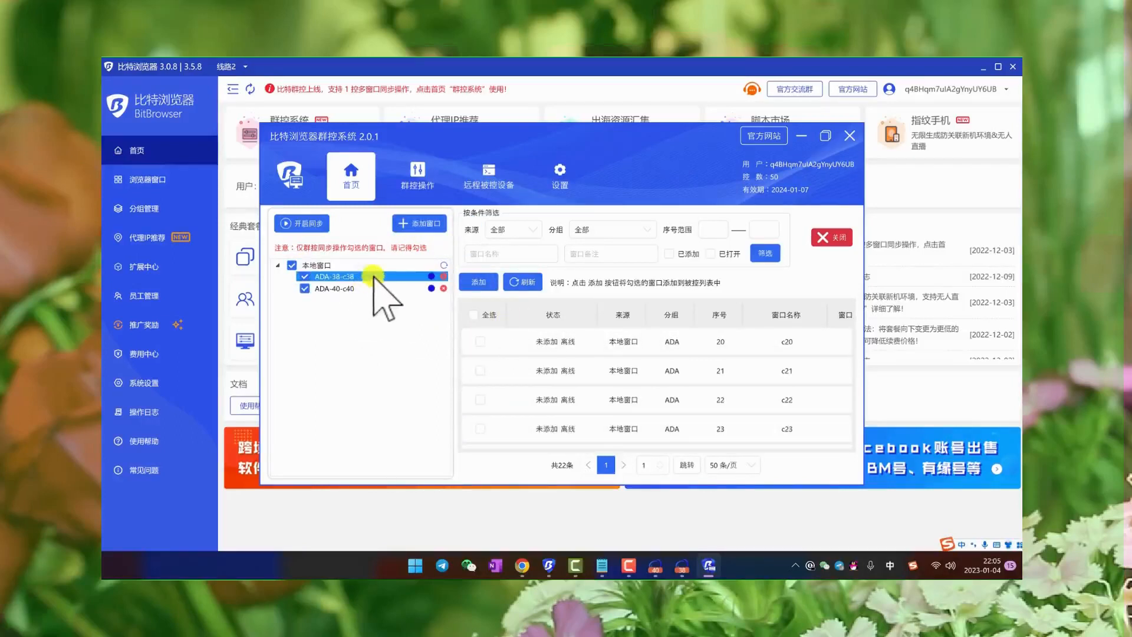
# - Set the ADA-38-c38 window as the main control, start synchronization, and bring the group control window back to the front
pyautogui.rightClick(373, 276)
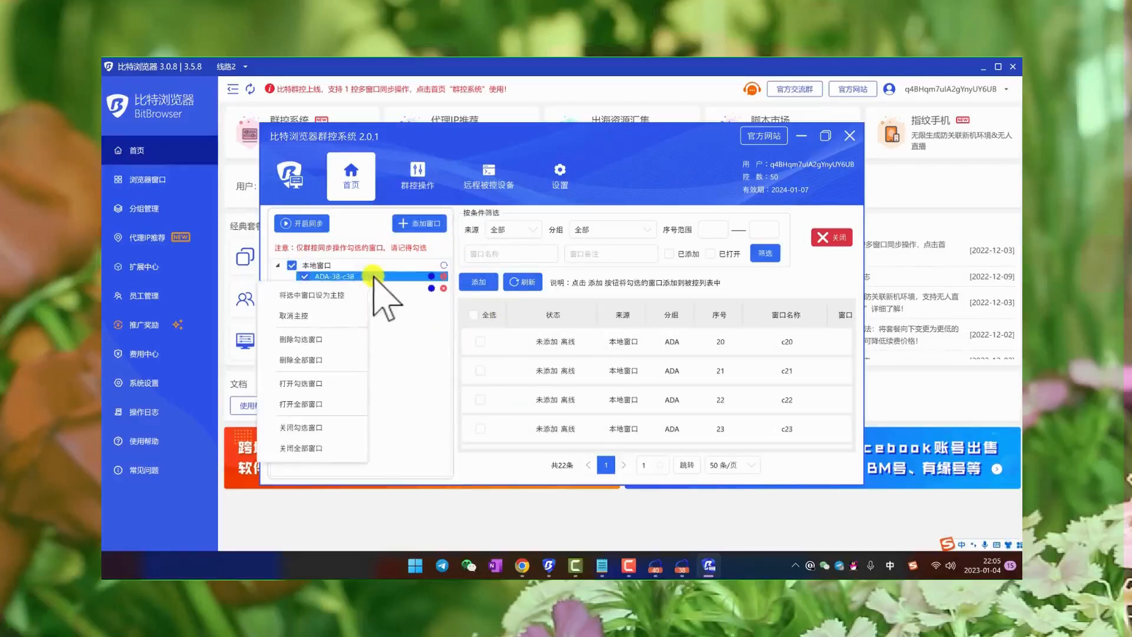
pyautogui.click(341, 295)
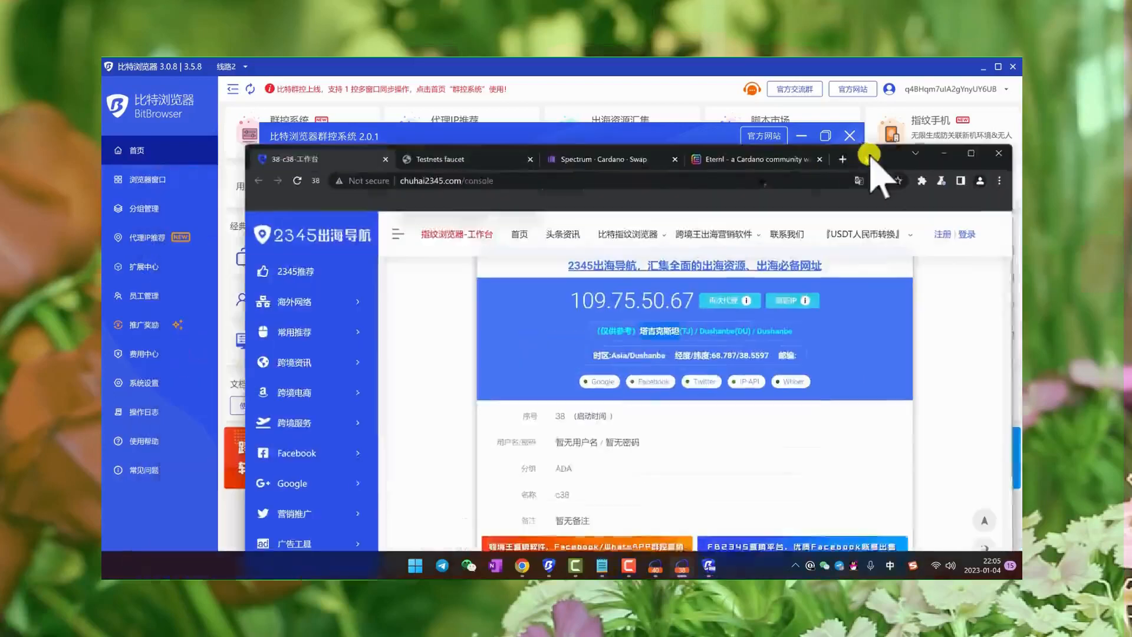
pyautogui.click(508, 137)
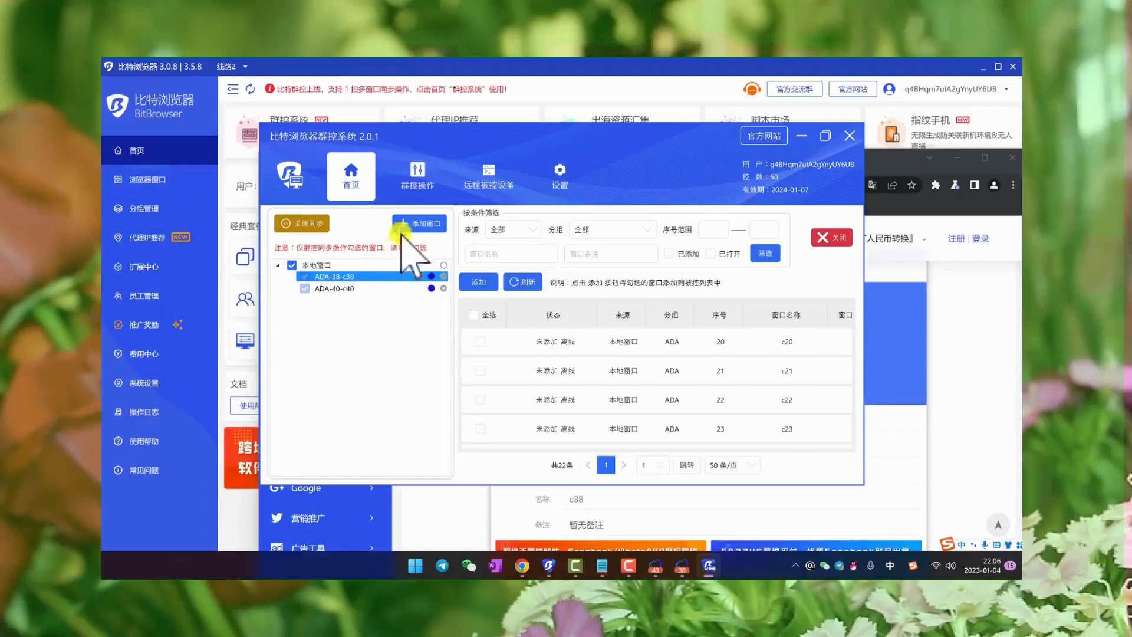
# - Tile the controlled windows in a grid at 500 by 990 with 20 spacing, and move the group control window clear of them
pyautogui.click(415, 187)
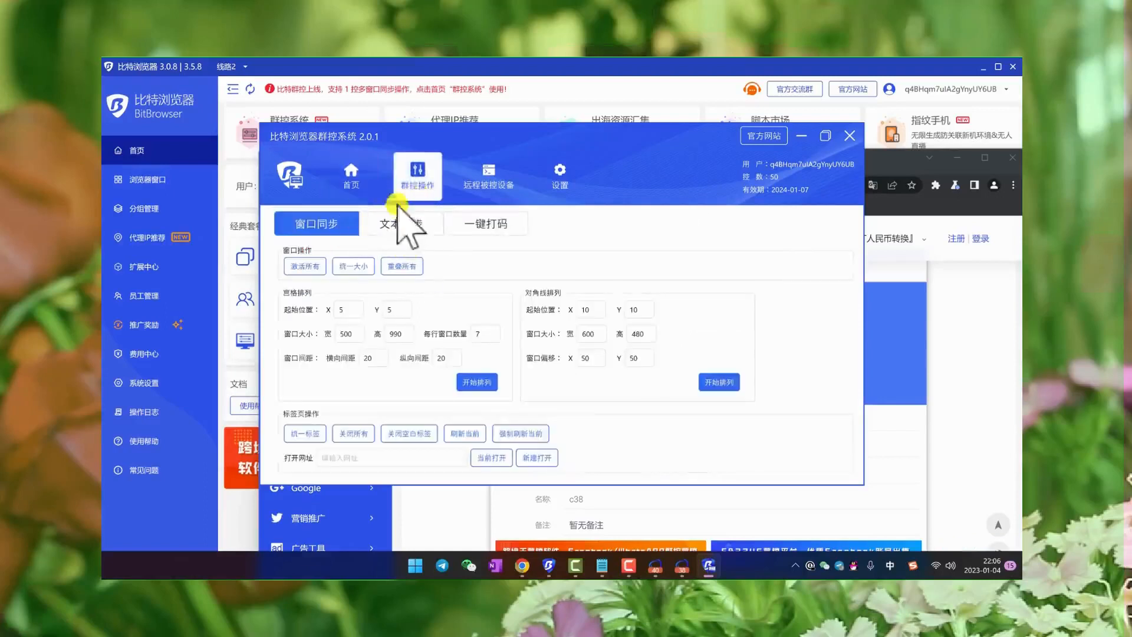
pyautogui.click(489, 384)
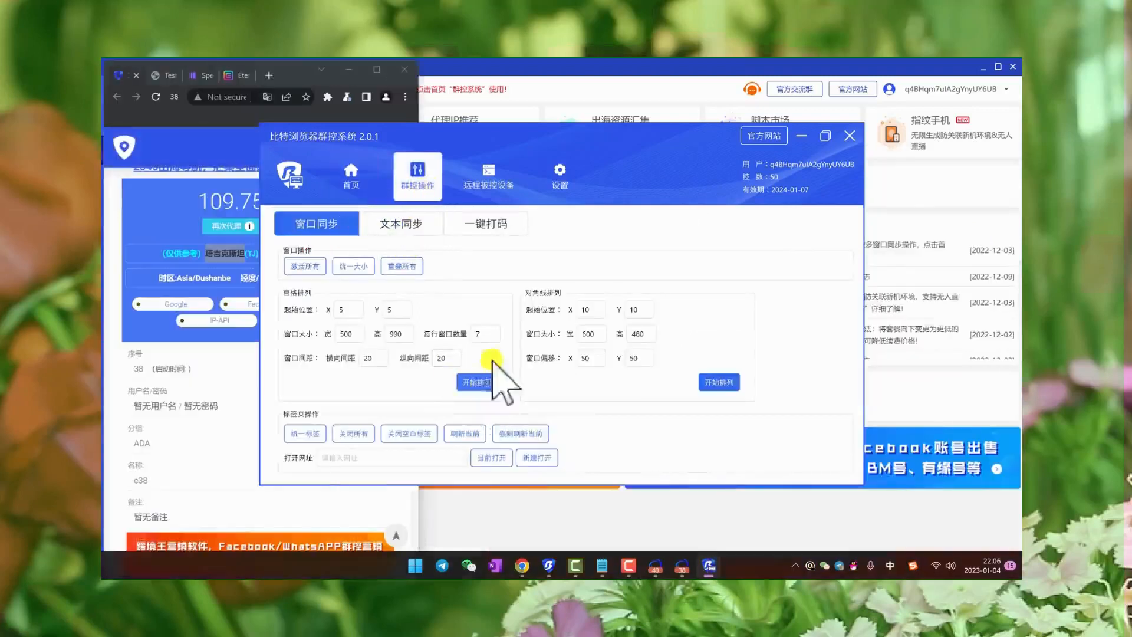
pyautogui.moveTo(531, 136); pyautogui.dragTo(913, 190)
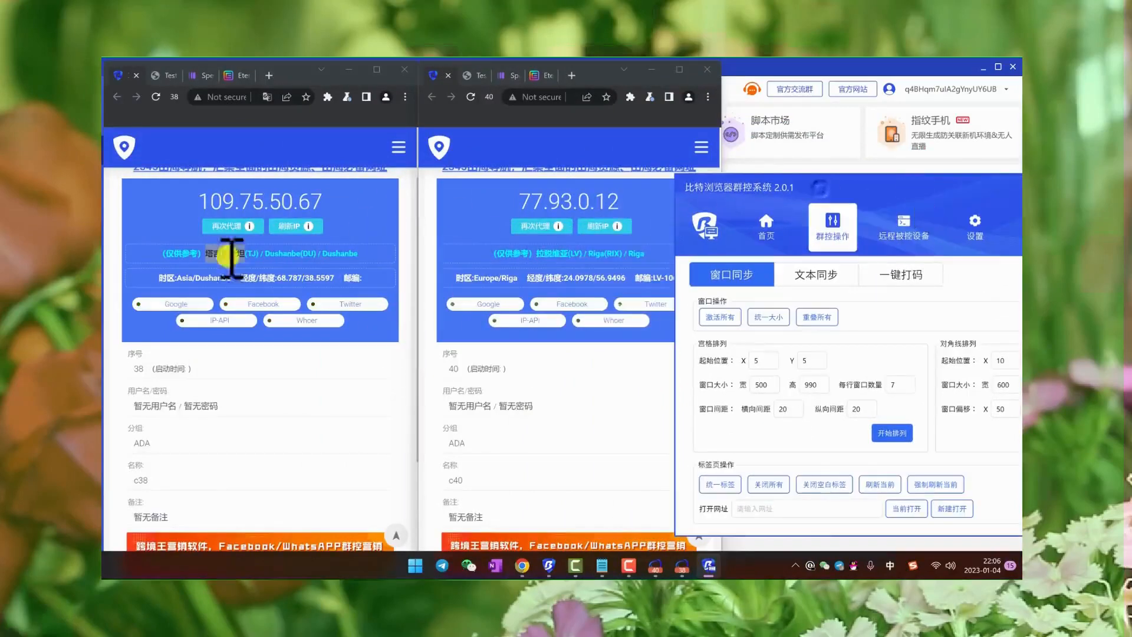
# - Test the synchronization by scrolling the workbench and Testnets faucet pages and switching between the faucet and Spectrum pages
pyautogui.scroll(-3, 229, 248)
pyautogui.scroll(3, 231, 244)
pyautogui.scroll(-2, 239, 254)
pyautogui.scroll(-3, 239, 254)
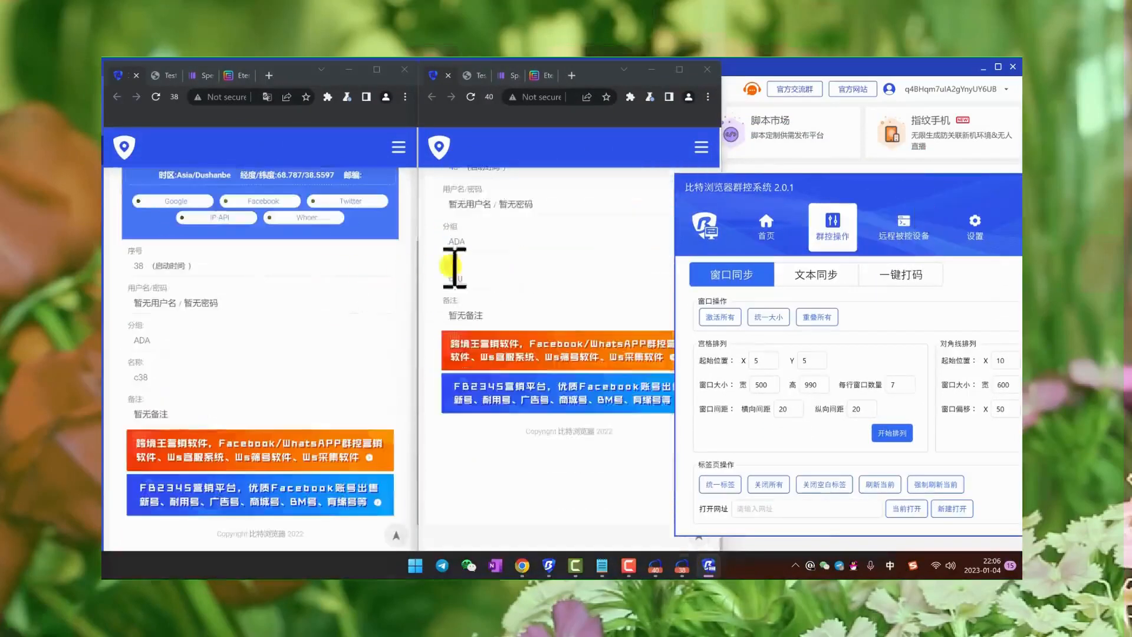
pyautogui.scroll(5, 251, 247)
pyautogui.scroll(-5, 246, 235)
pyautogui.scroll(5, 236, 212)
pyautogui.click(165, 76)
pyautogui.scroll(-1, 194, 151)
pyautogui.scroll(1, 339, 247)
pyautogui.click(202, 75)
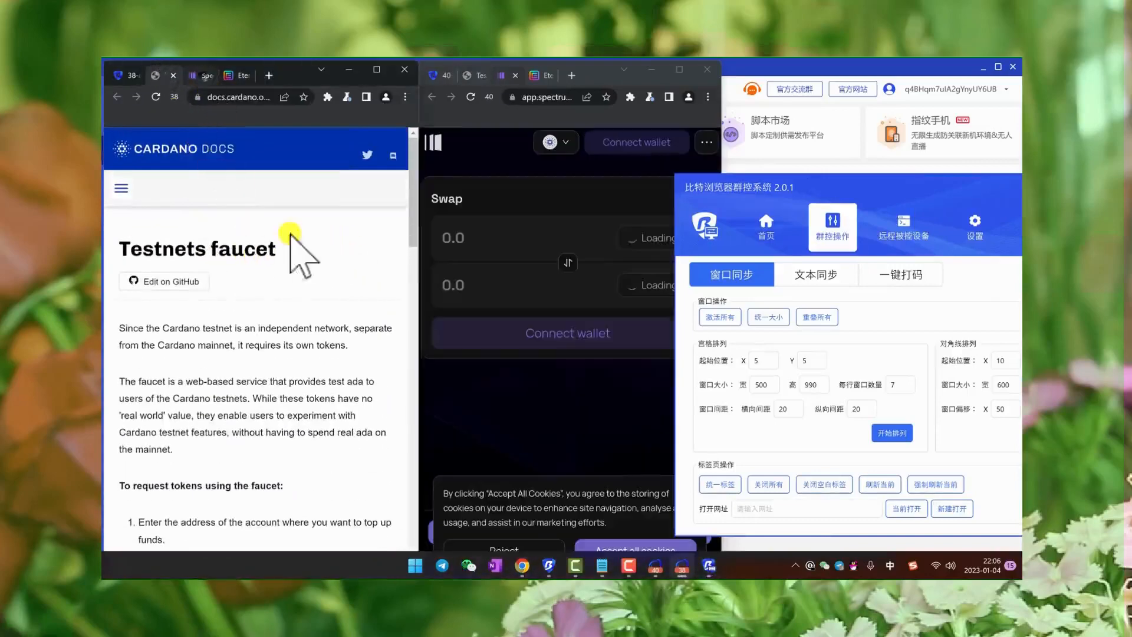
pyautogui.click(165, 75)
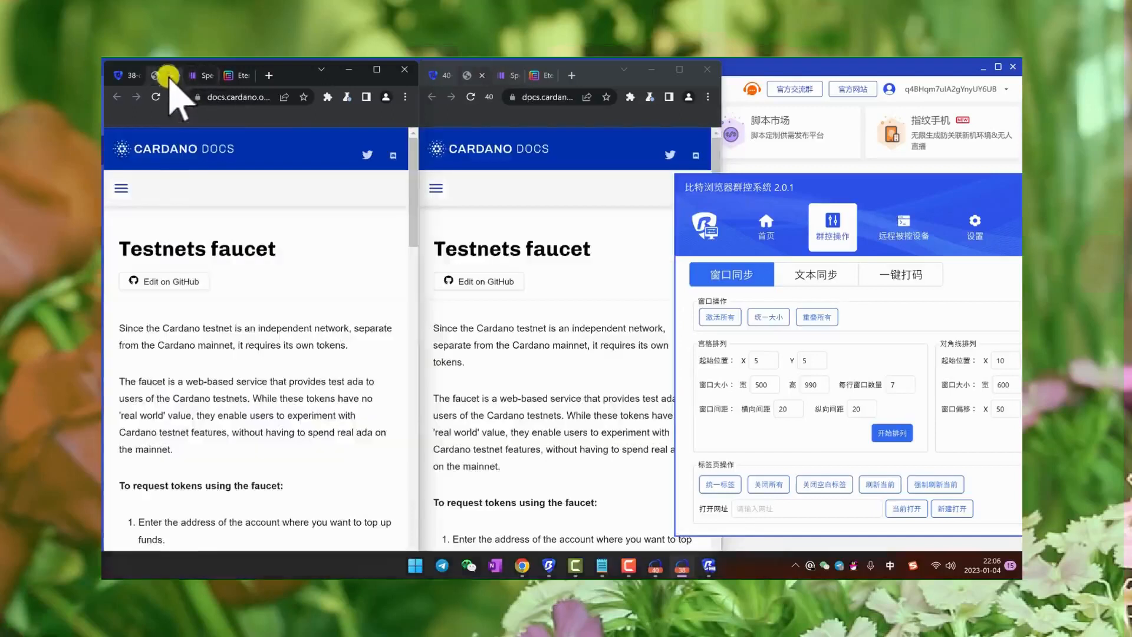
# - Try to load baidu.com in a new tab of the c38 window, and return to its Testnets faucet page
pyautogui.click(269, 76)
pyautogui.press('shift')
pyautogui.write('baidu.com')
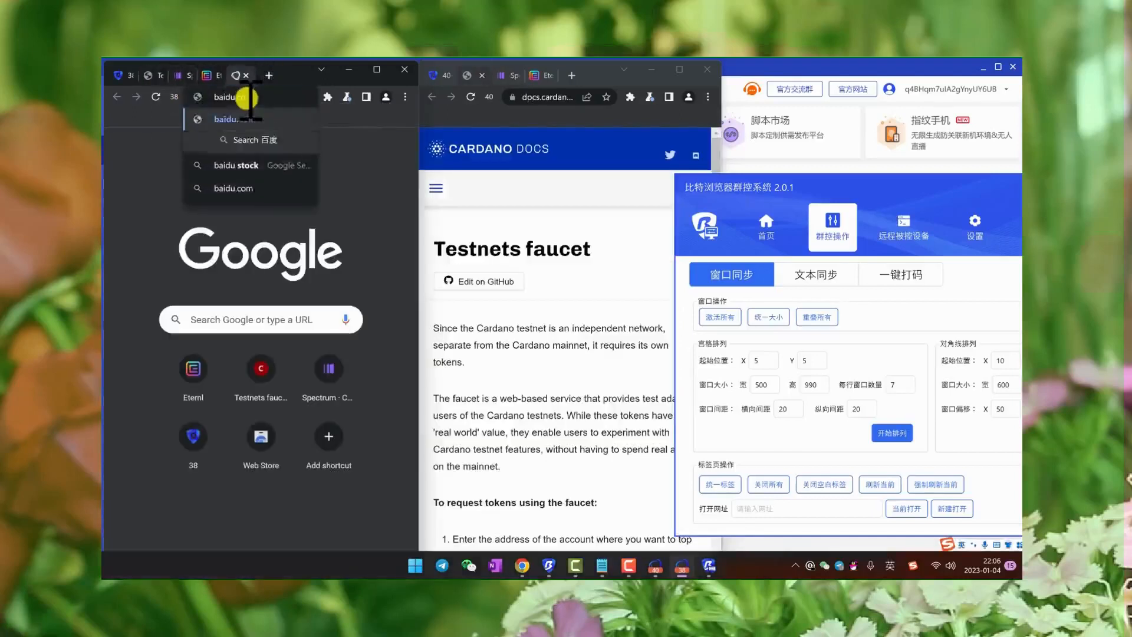
pyautogui.press('Return')
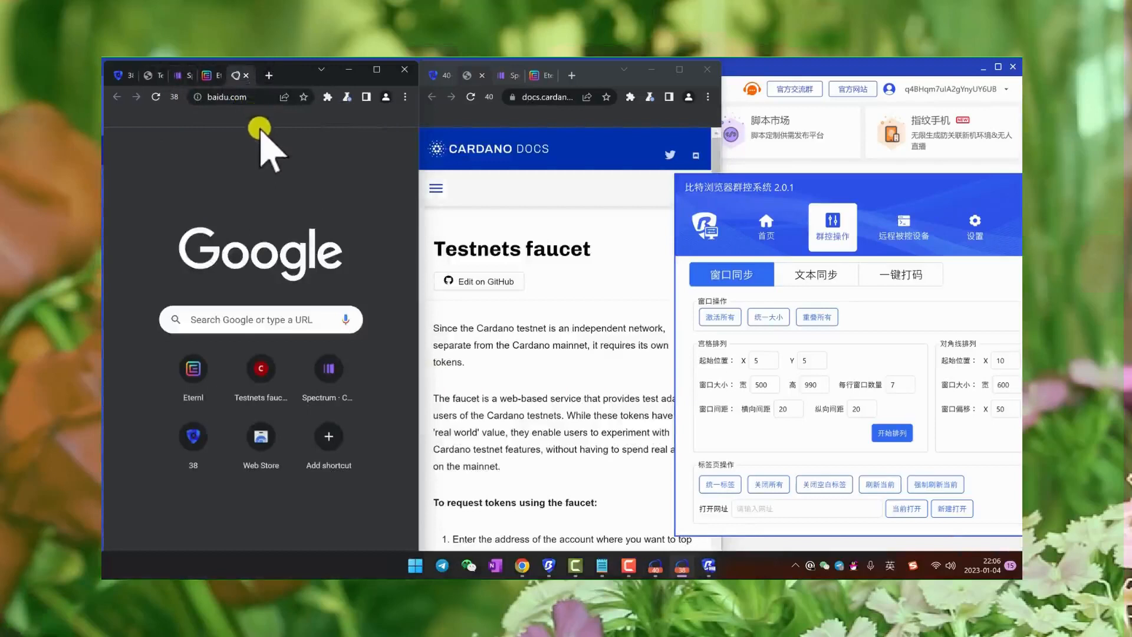
pyautogui.click(156, 76)
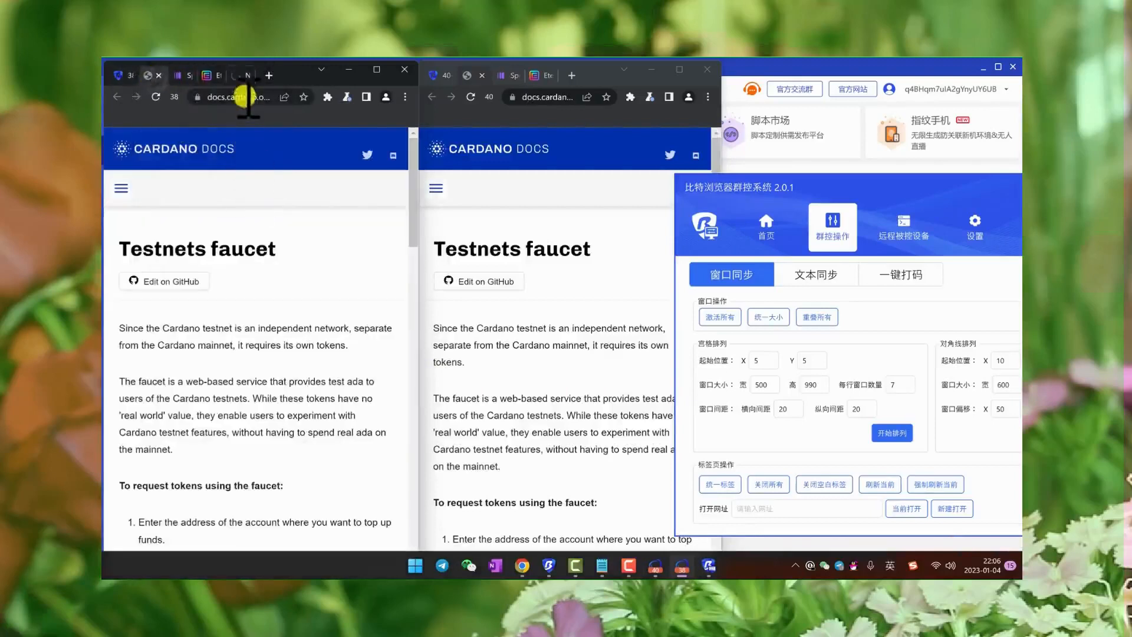
# - Add a new tab in the c40 window and bring both windows to the Testnets faucet page
pyautogui.click(580, 76)
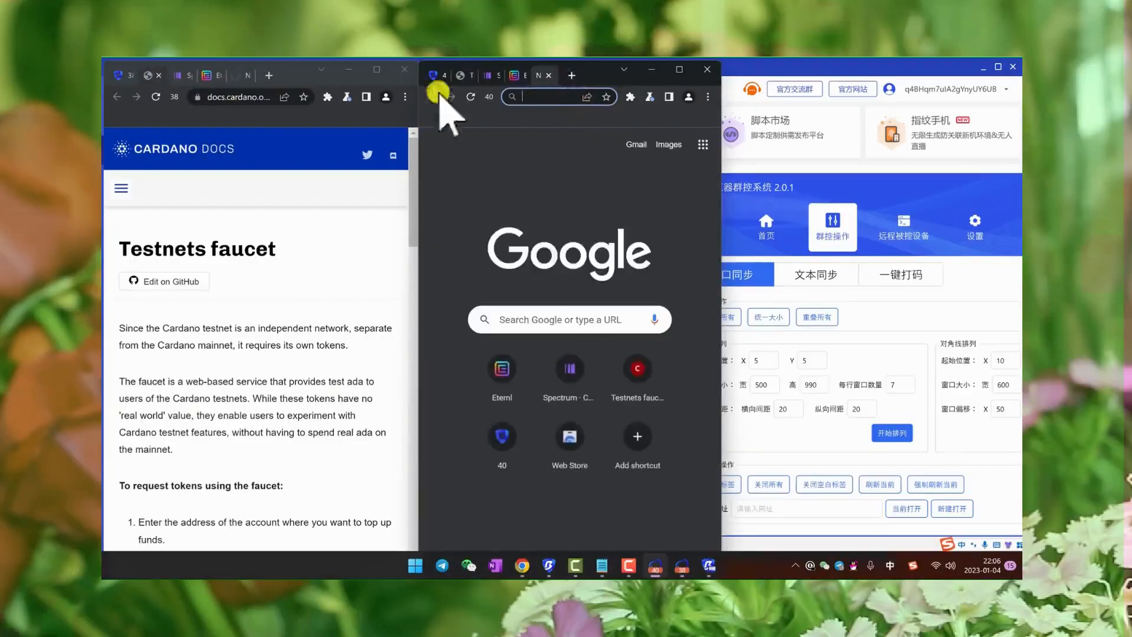
pyautogui.click(234, 75)
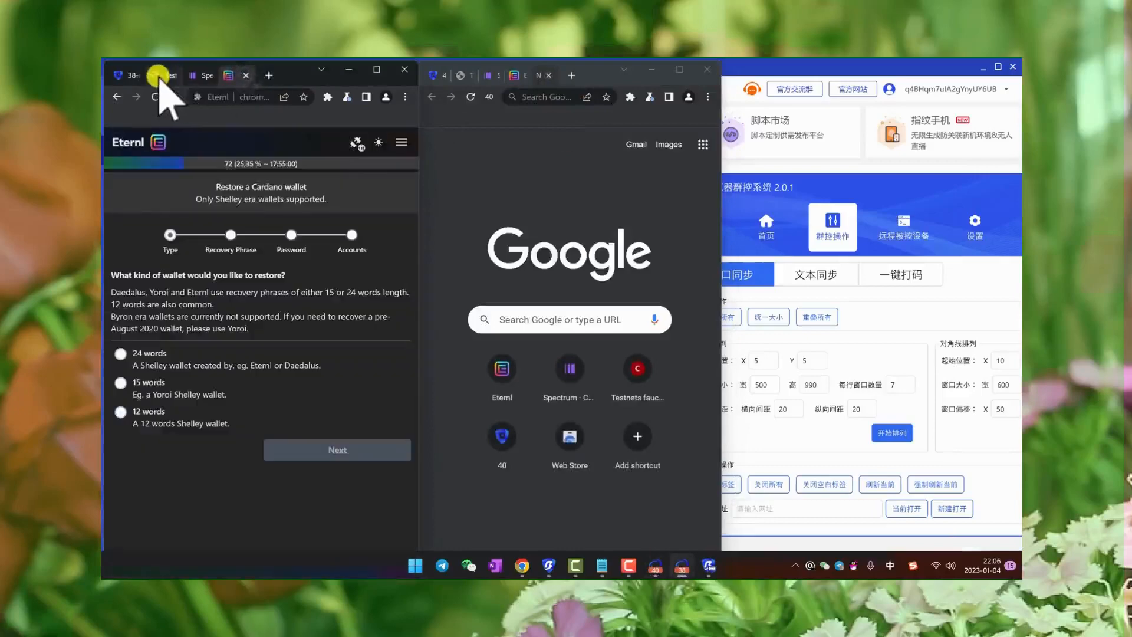
pyautogui.click(164, 77)
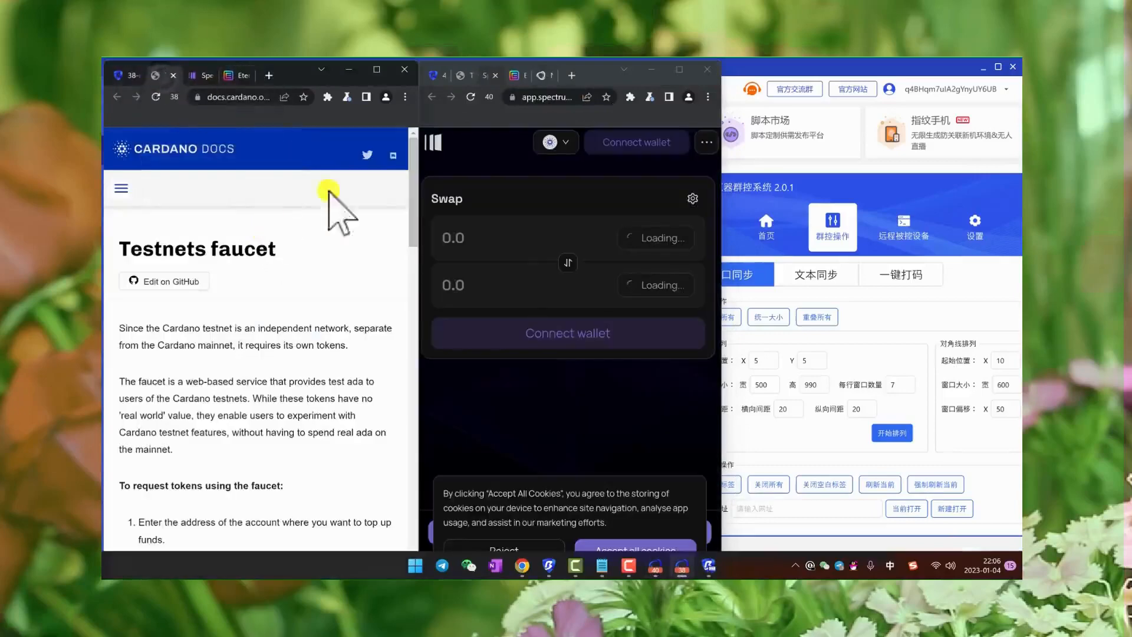
pyautogui.click(519, 75)
pyautogui.click(470, 75)
# - View the faucet request form in both windows and place the cursor in the c38 window's Address field
pyautogui.scroll(-5, 303, 232)
pyautogui.scroll(5, 302, 230)
pyautogui.scroll(-10, 300, 265)
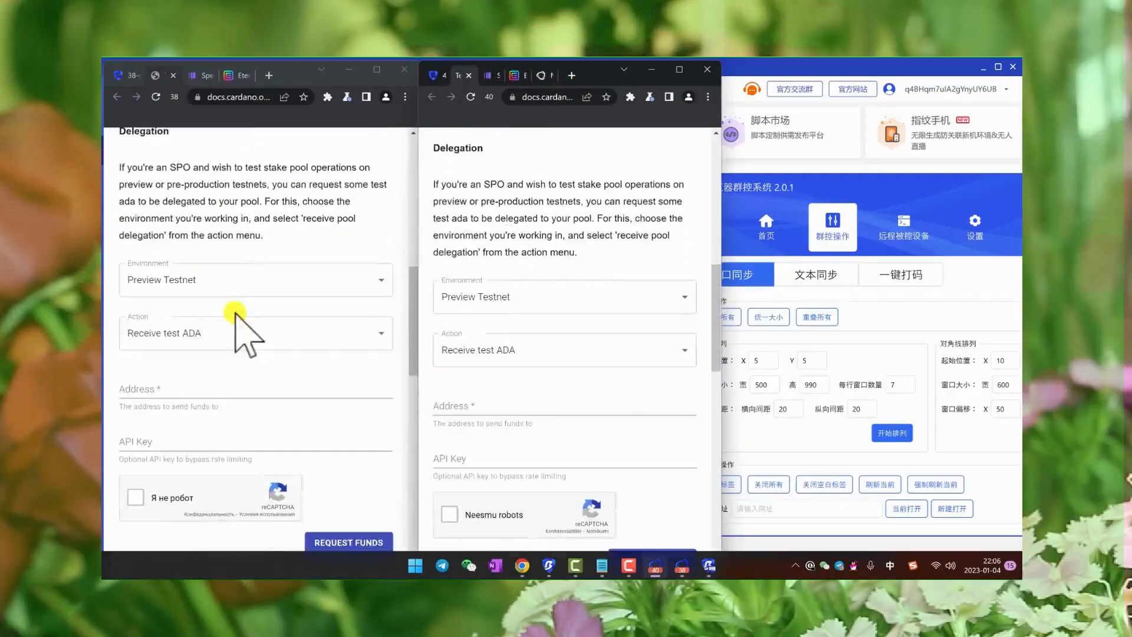
pyautogui.click(252, 329)
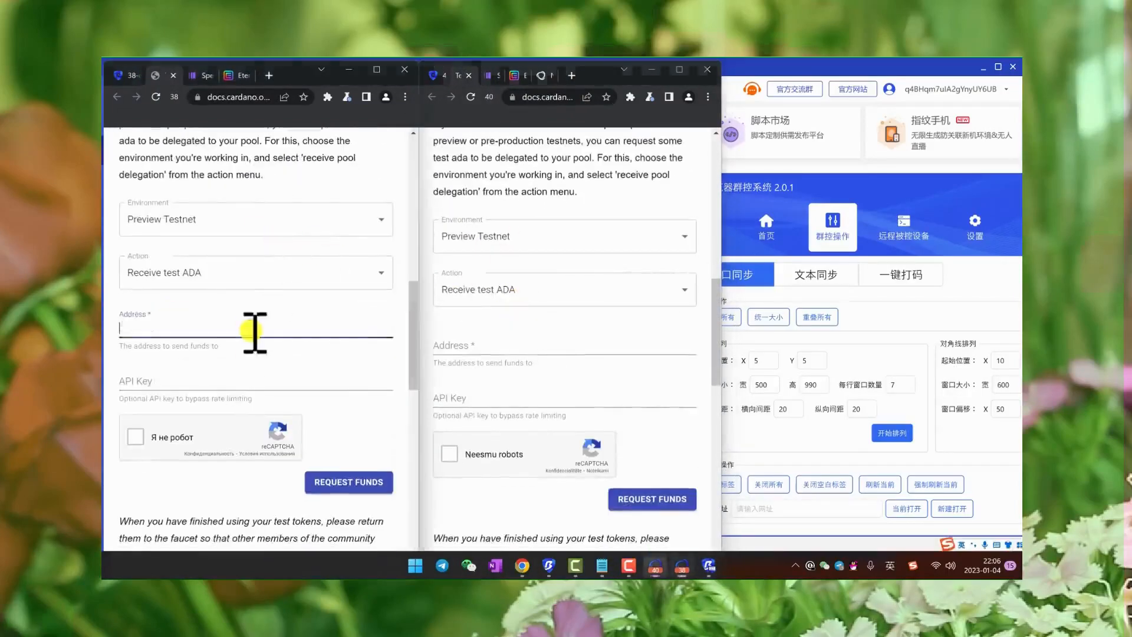
pyautogui.scroll(2, 323, 265)
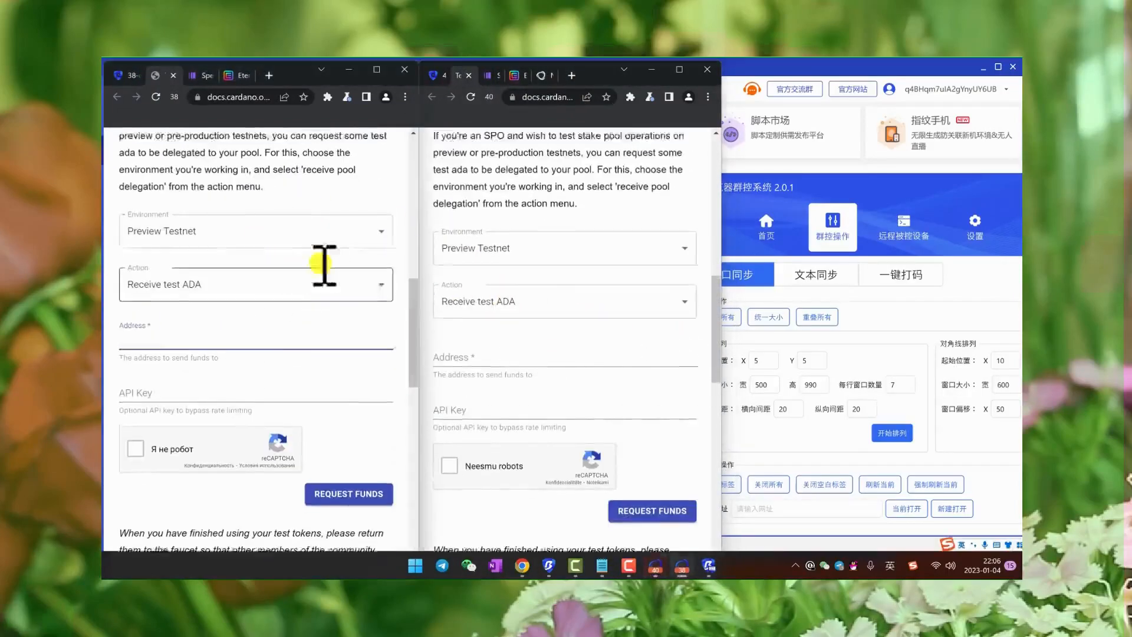
# - Move the group control window over the tiled browsers and return to its home page (首页)
pyautogui.click(901, 174)
pyautogui.moveTo(901, 174); pyautogui.dragTo(737, 177)
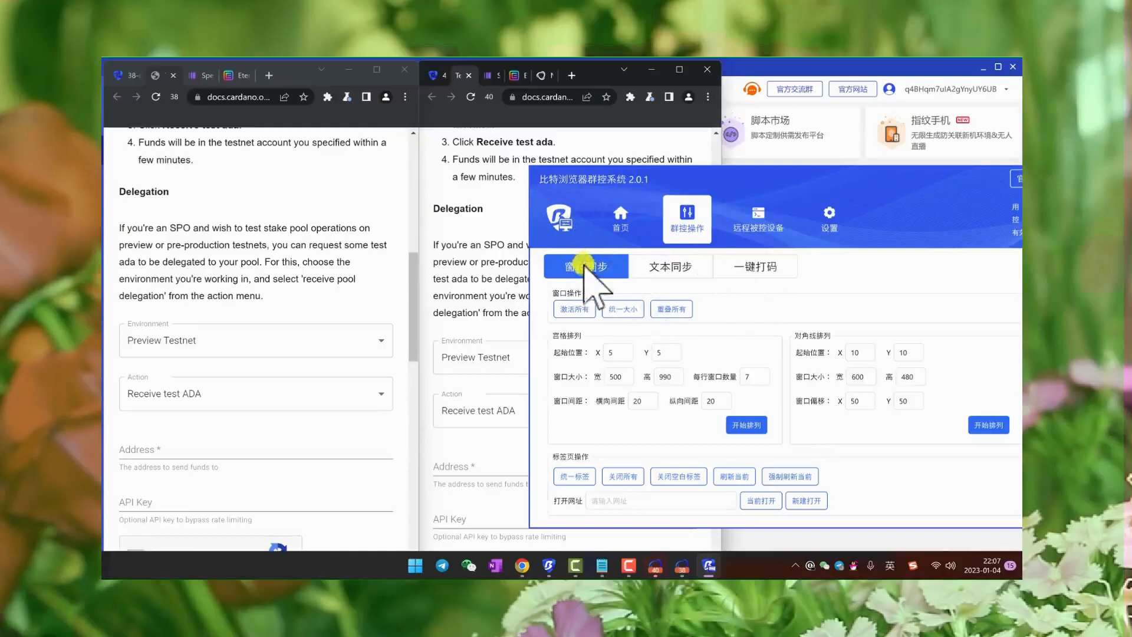
pyautogui.click(619, 217)
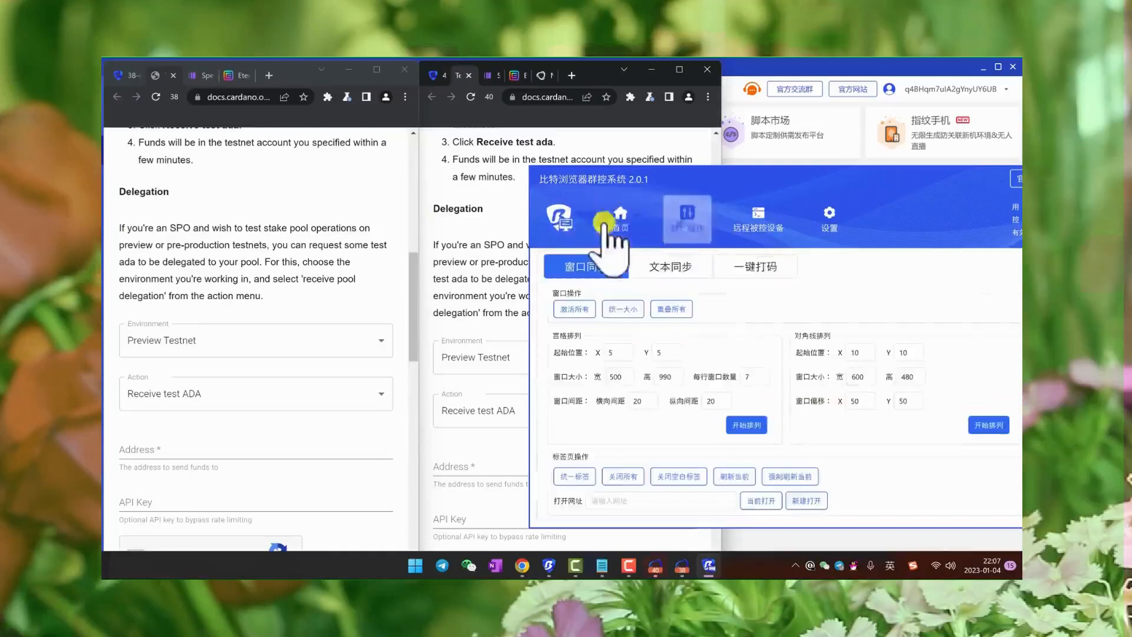
pyautogui.click(604, 224)
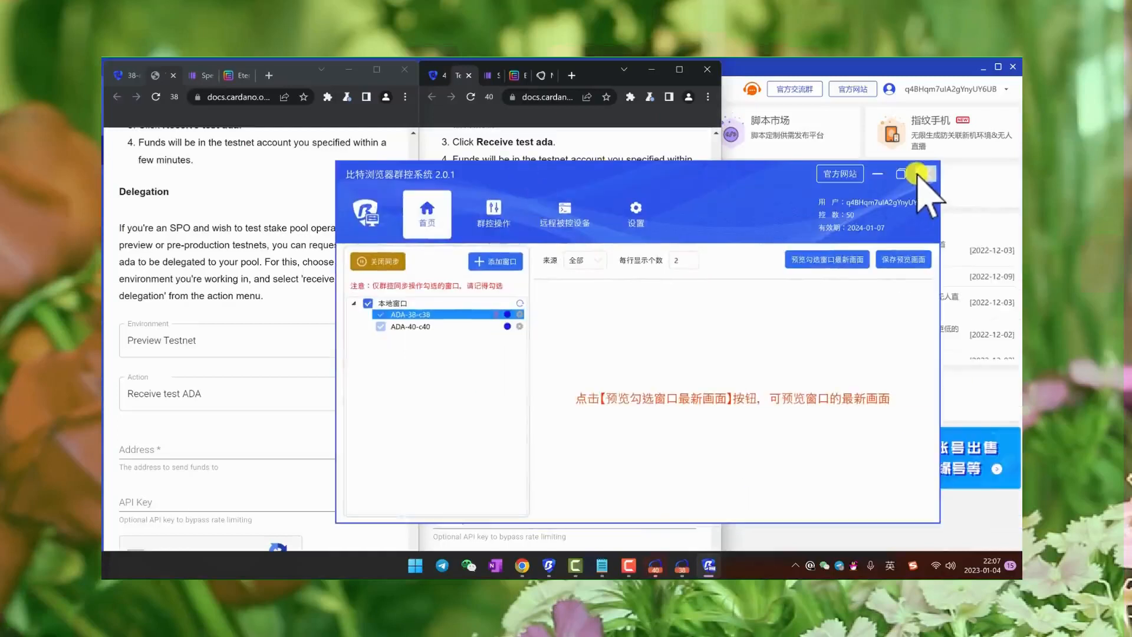
pyautogui.click(923, 173)
pyautogui.click(607, 381)
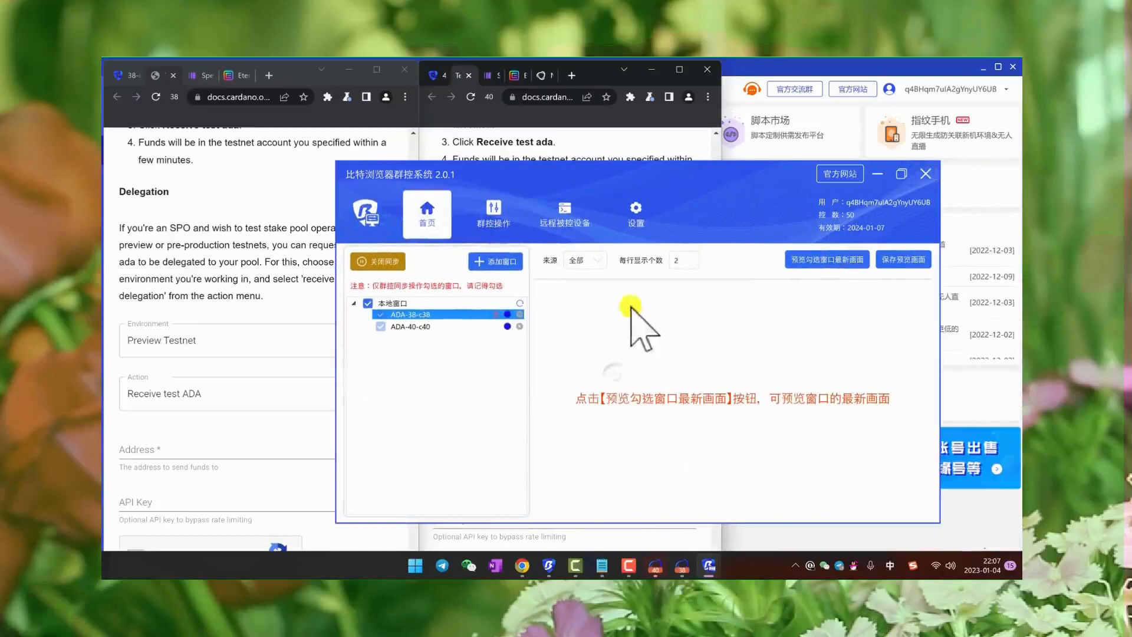
pyautogui.click(500, 215)
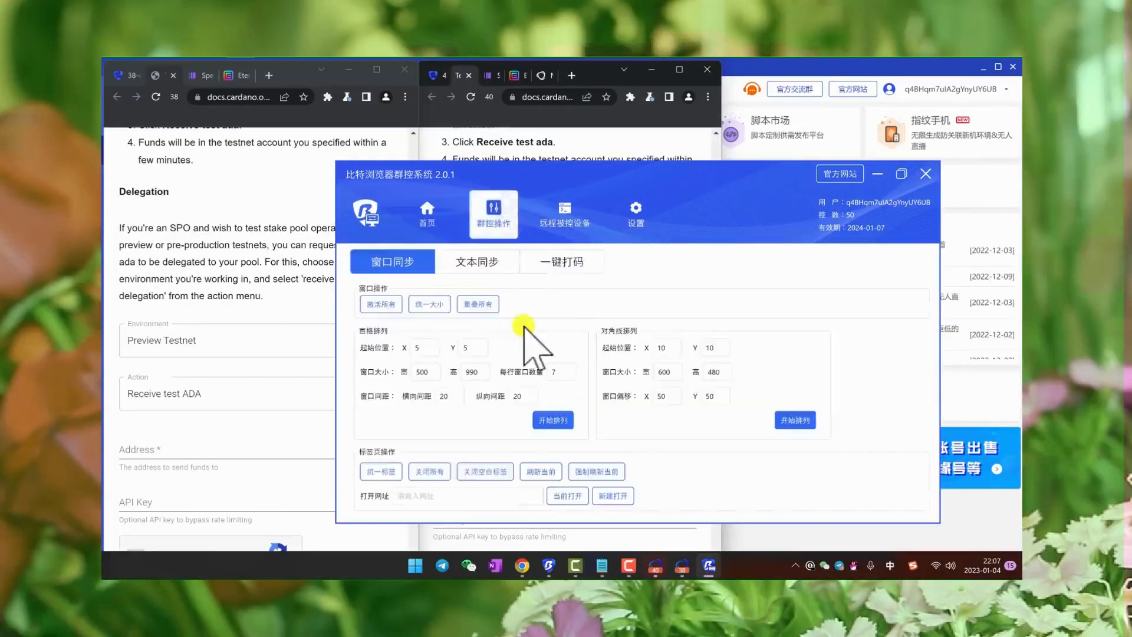
pyautogui.click(426, 225)
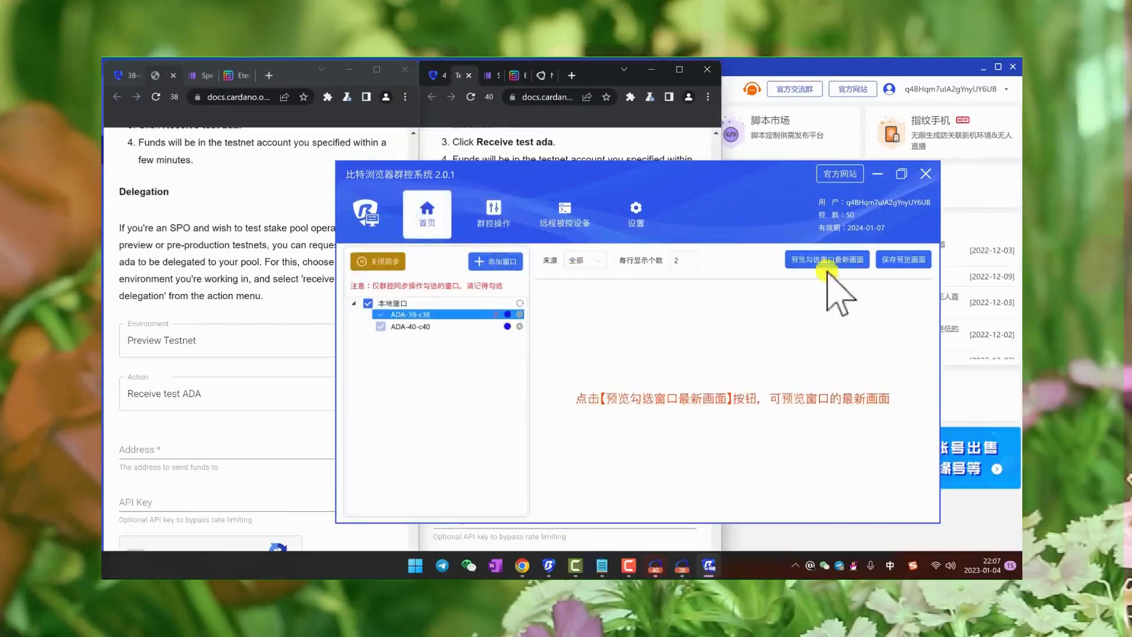
# - Stop the synchronization and preview the latest screens of the checked windows
pyautogui.click(395, 265)
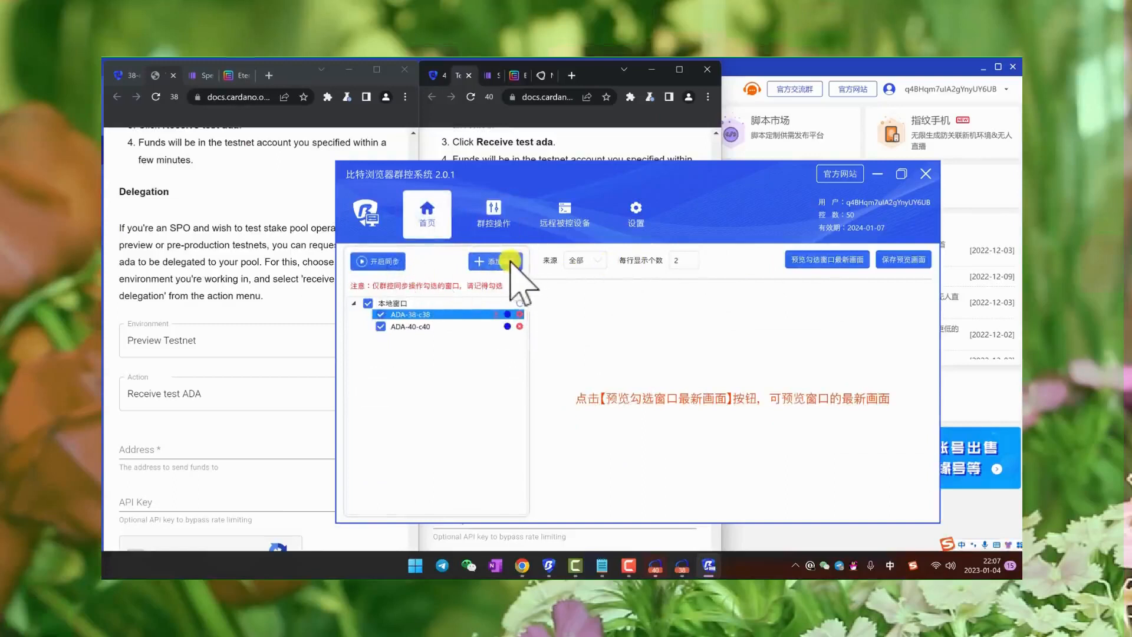
pyautogui.click(807, 265)
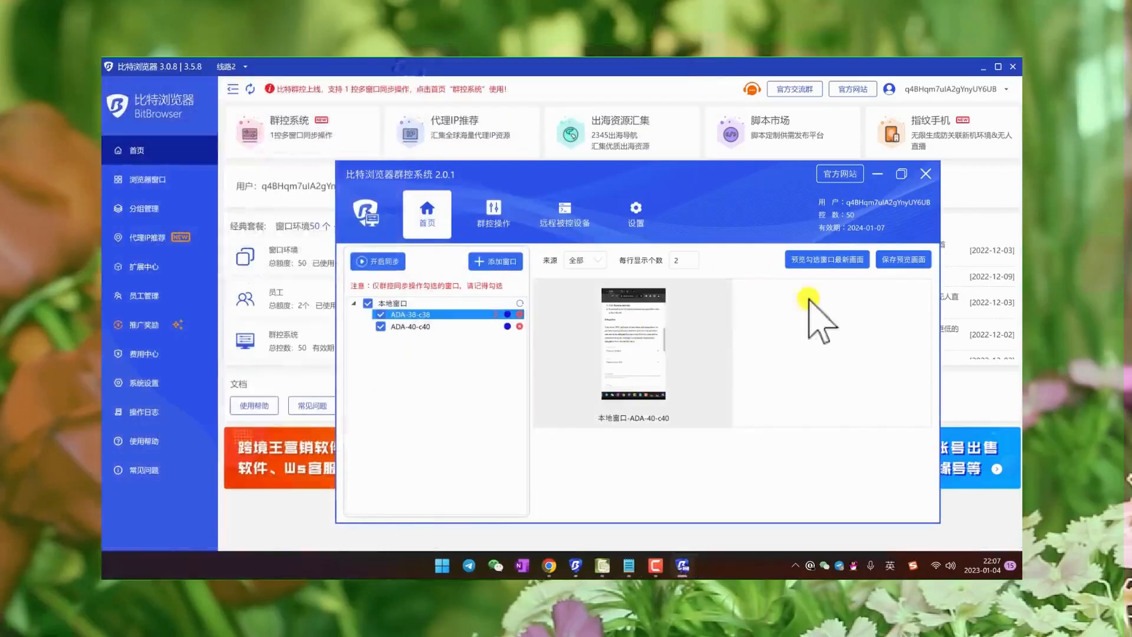
# - Add the browser windows c20 through c26 to the controlled window list
pyautogui.click(492, 261)
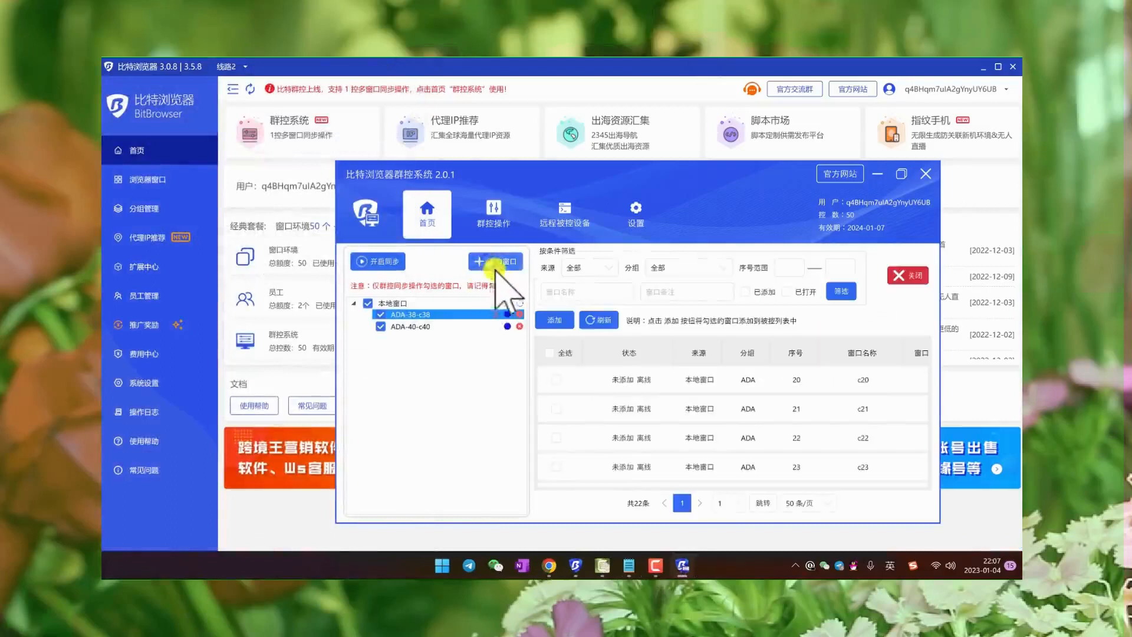
pyautogui.click(556, 379)
pyautogui.click(557, 411)
pyautogui.click(557, 437)
pyautogui.click(557, 467)
pyautogui.click(558, 440)
pyautogui.scroll(-1, 557, 433)
pyautogui.click(556, 410)
pyautogui.click(556, 438)
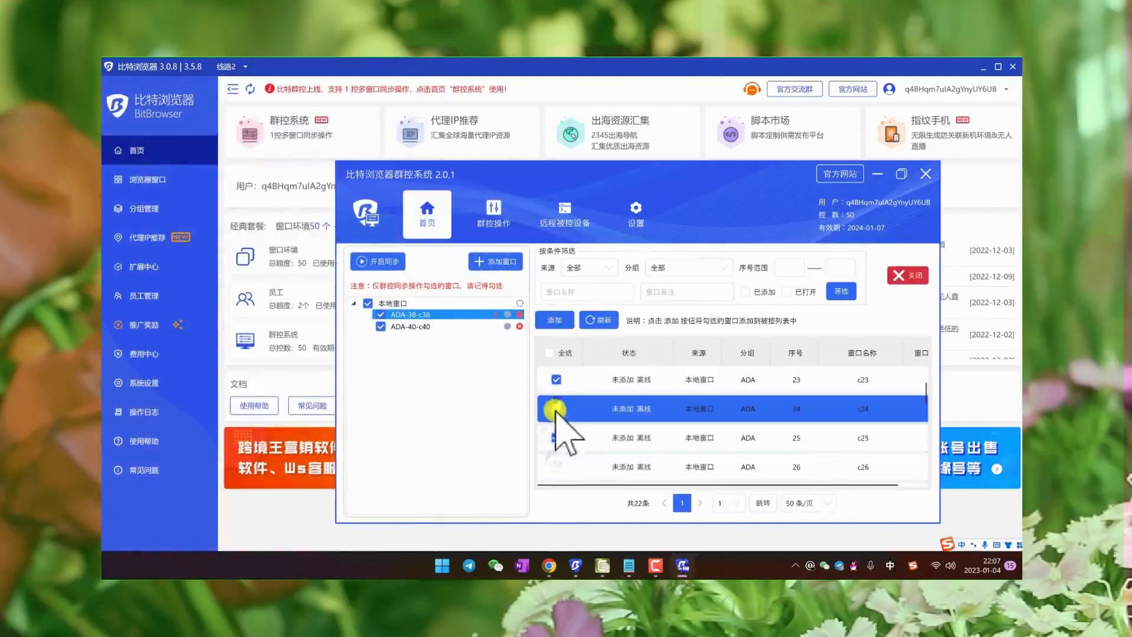
pyautogui.click(557, 465)
pyautogui.click(557, 319)
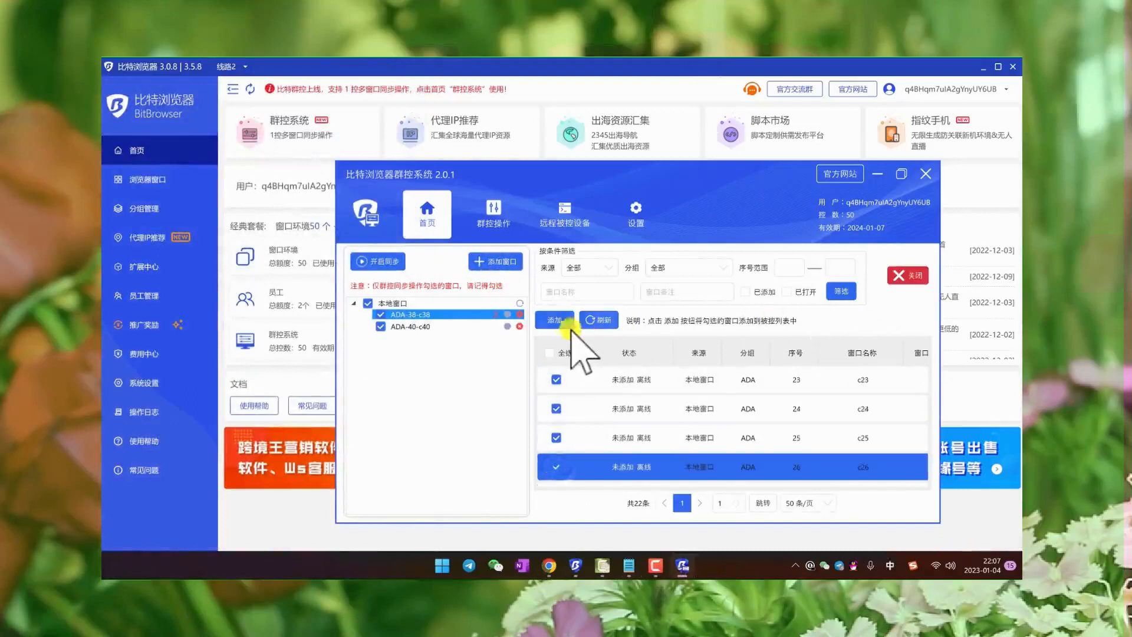
# - Set the ADA-20-c20 window as the main control and show the group control operations page (群控操作)
pyautogui.click(500, 258)
pyautogui.rightClick(431, 317)
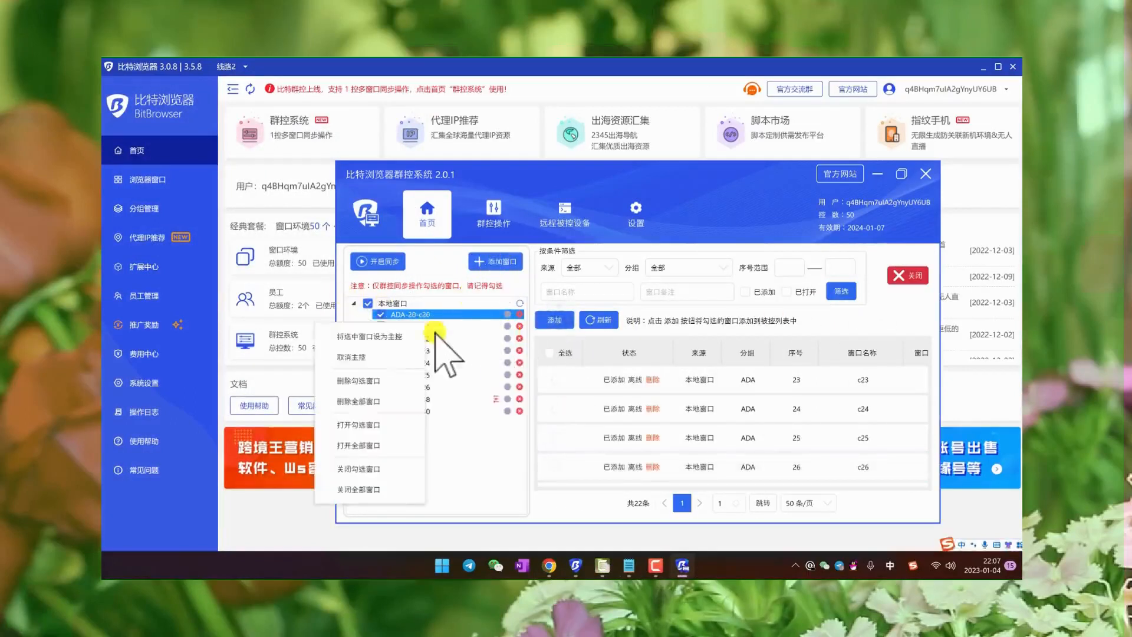
pyautogui.click(402, 332)
pyautogui.click(494, 209)
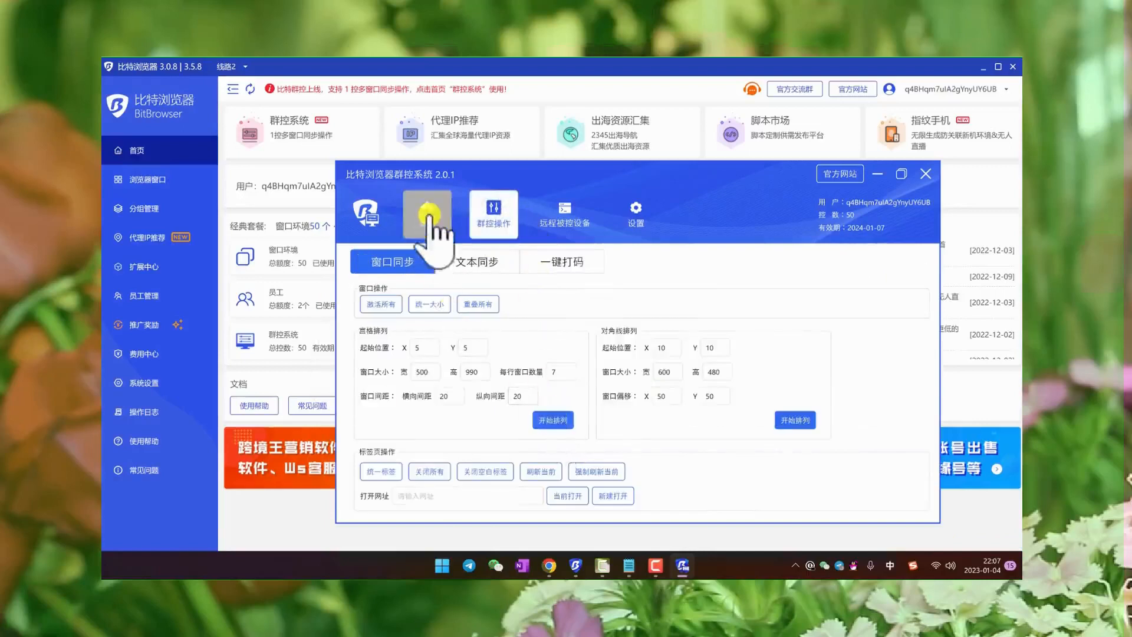
# - Return to the group control home page (首页) and open all windows in the controlled list
pyautogui.click(428, 208)
pyautogui.rightClick(465, 436)
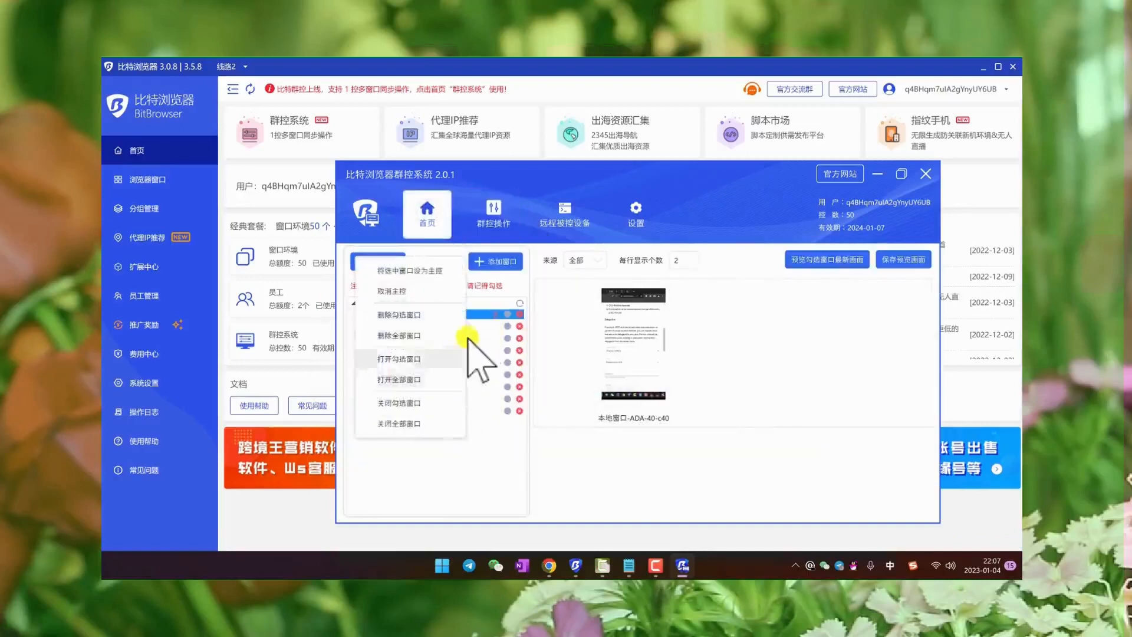
pyautogui.click(485, 453)
pyautogui.rightClick(459, 331)
pyautogui.click(422, 455)
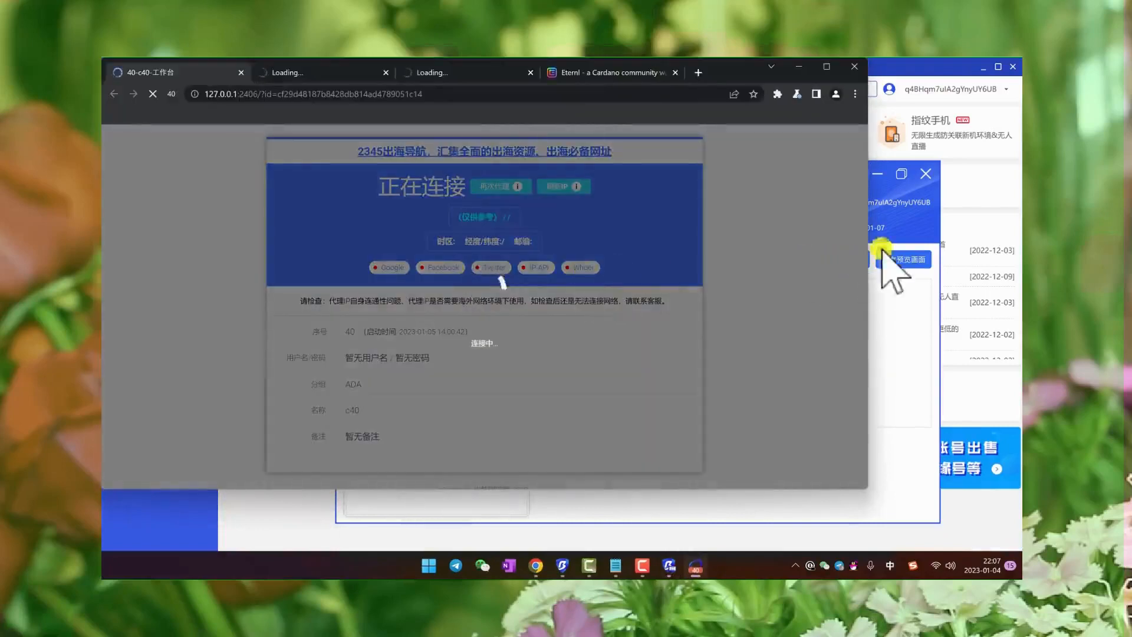
# - Bring the group control window in front of the launching browsers and move it partly clear of them
pyautogui.click(881, 251)
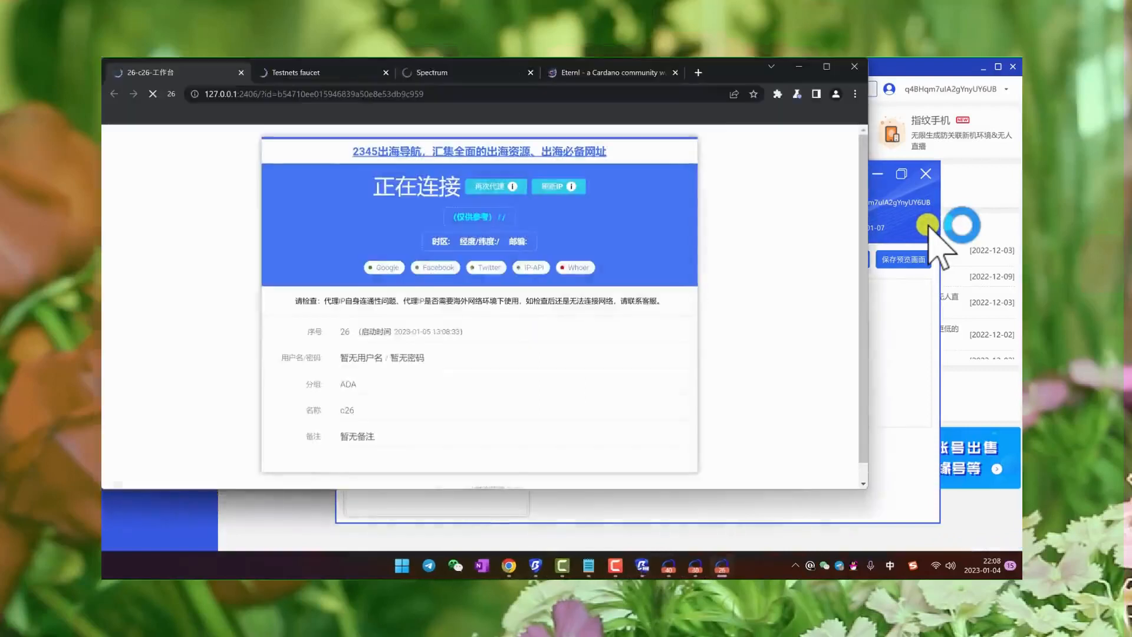
pyautogui.click(927, 225)
pyautogui.moveTo(748, 175); pyautogui.dragTo(869, 181)
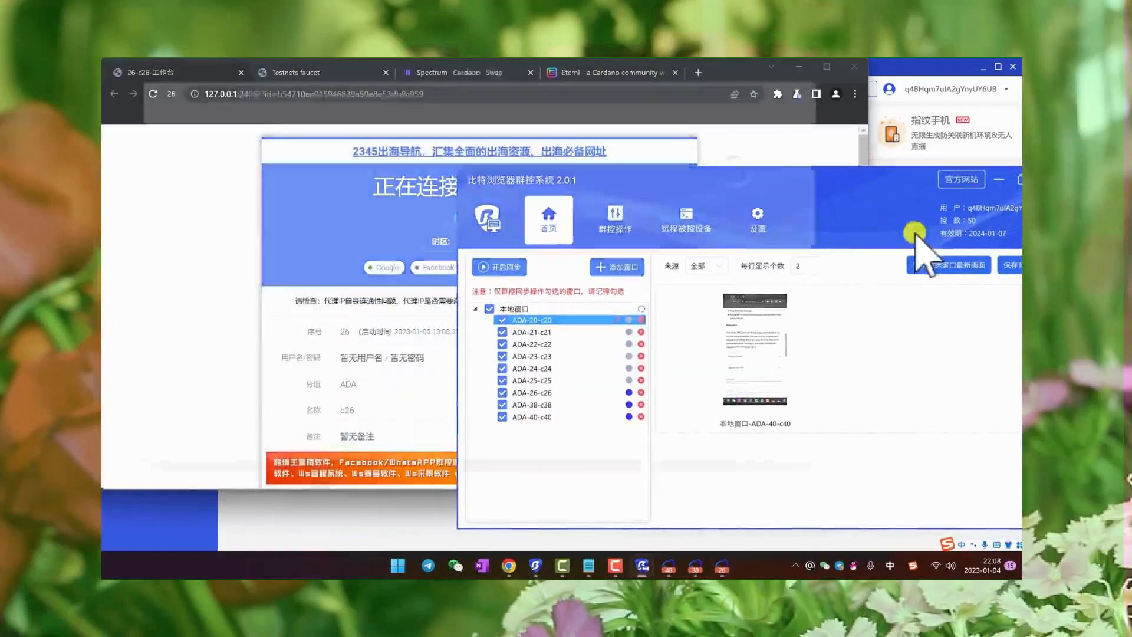
pyautogui.click(890, 179)
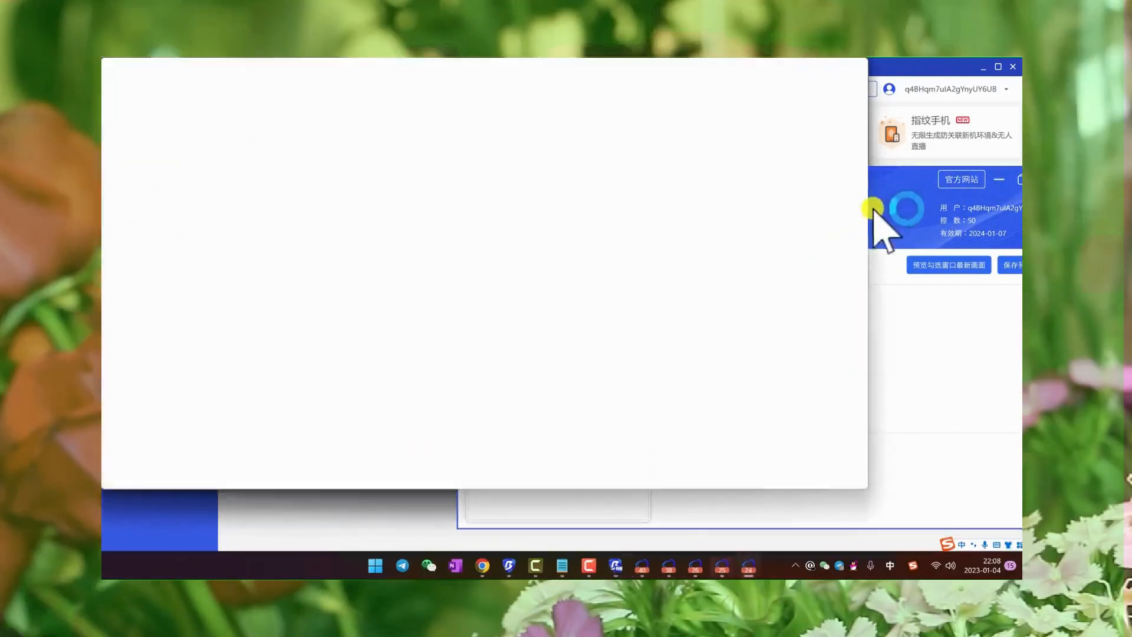
pyautogui.click(889, 216)
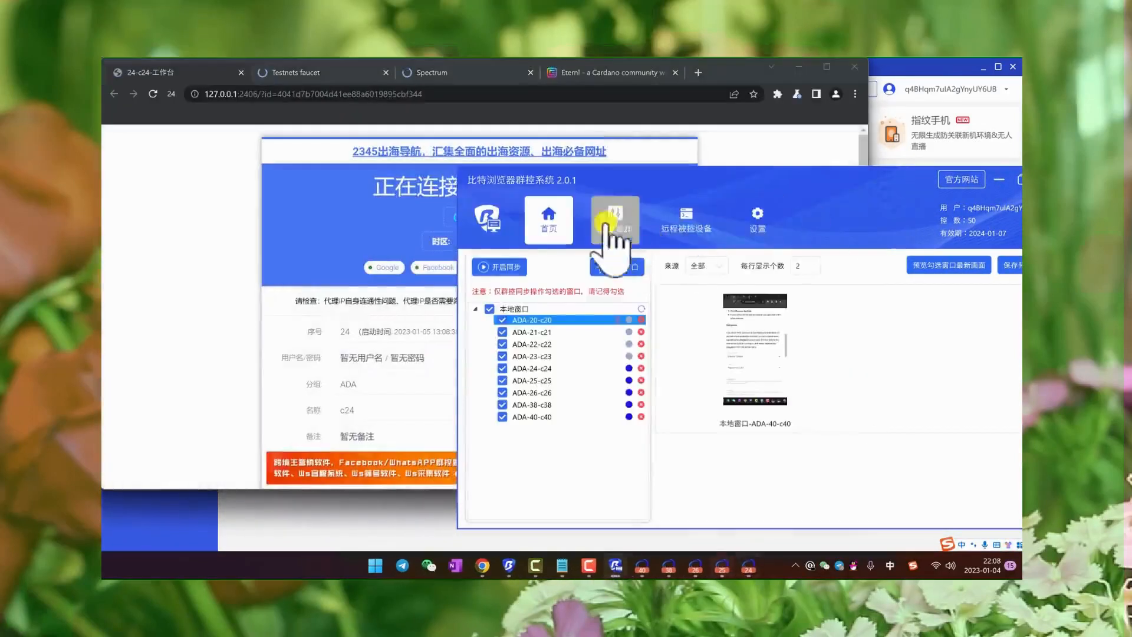
# - Show the group control operations page (群控操作) and arrange the open browsers in a grid (宫格排列)
pyautogui.click(613, 221)
pyautogui.click(674, 425)
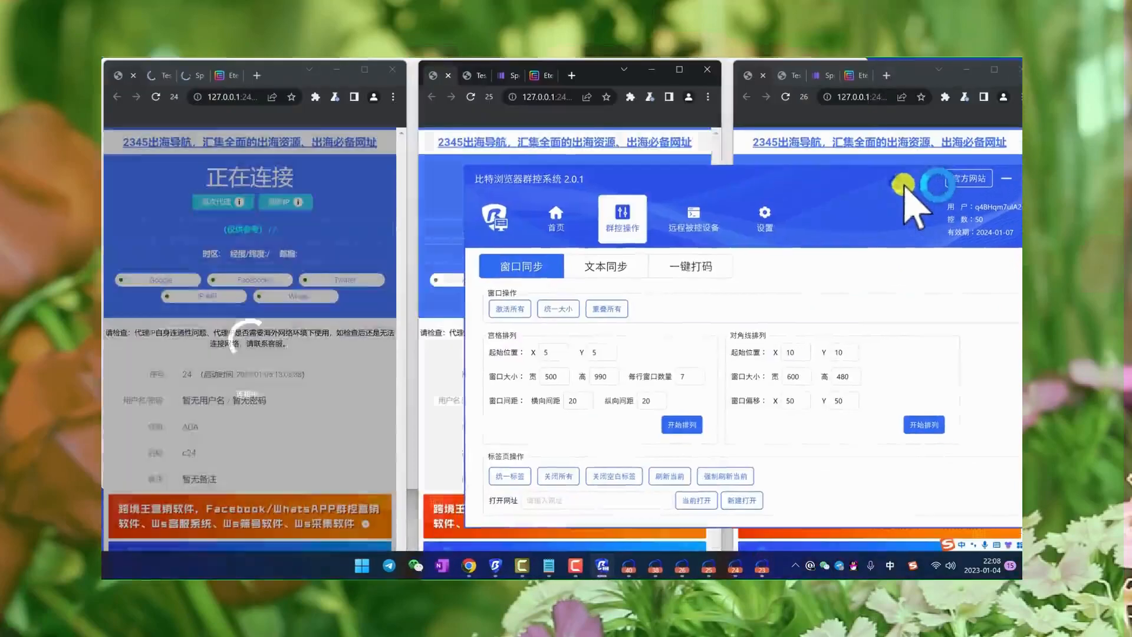
pyautogui.click(696, 425)
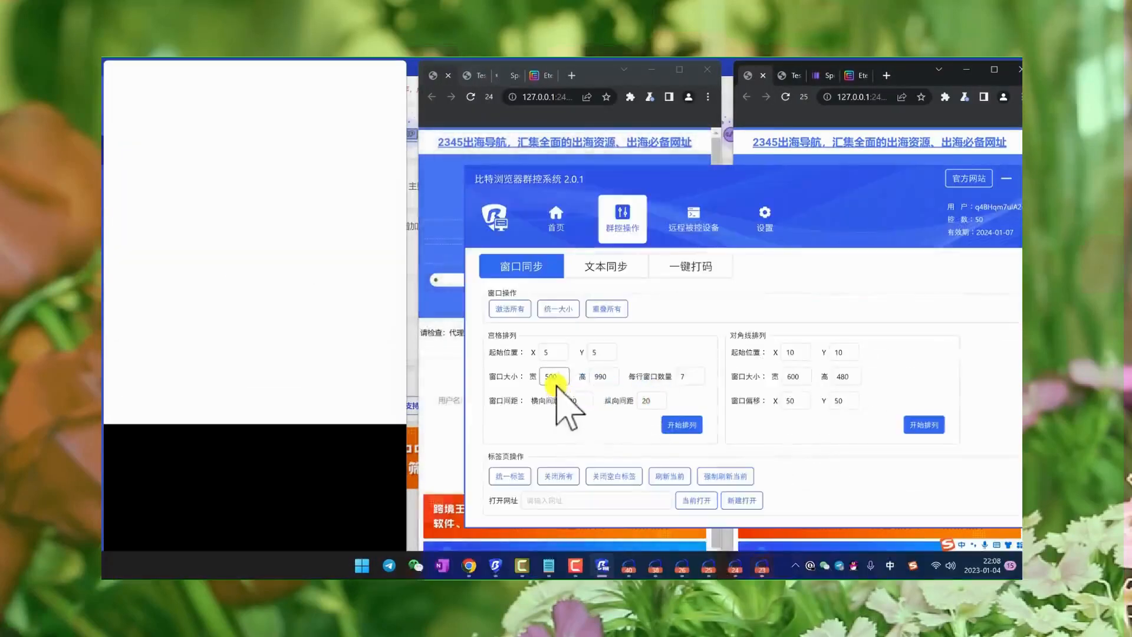
# - Set the grid layout to window height 200 with 4 windows per row and rearrange the browsers
pyautogui.press('BackSpace')
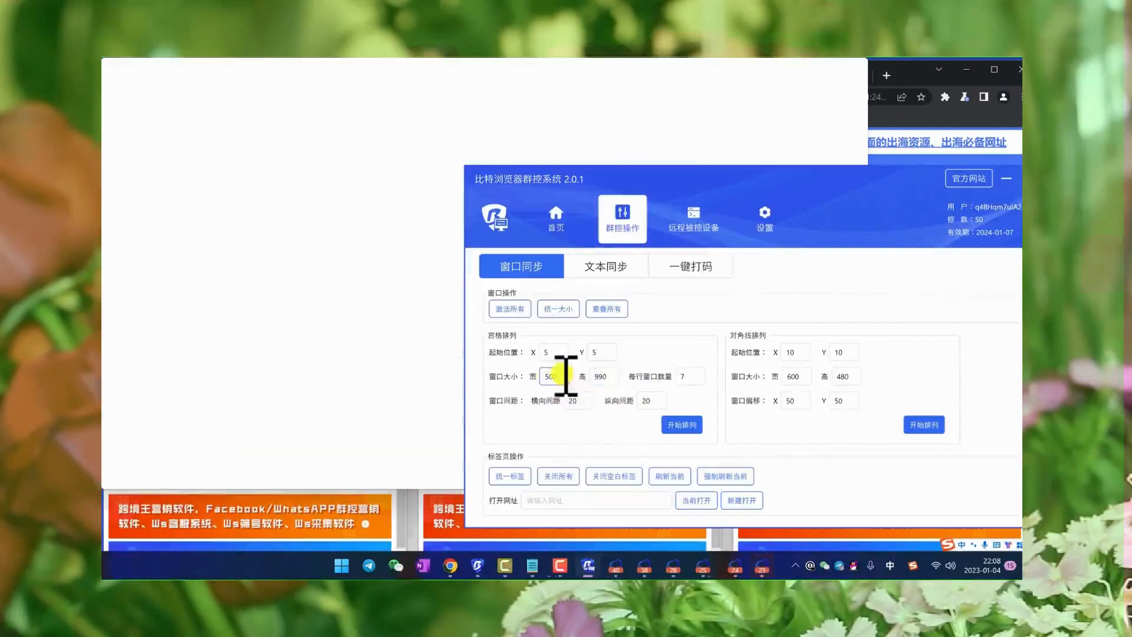
pyautogui.click(692, 376)
pyautogui.click(682, 425)
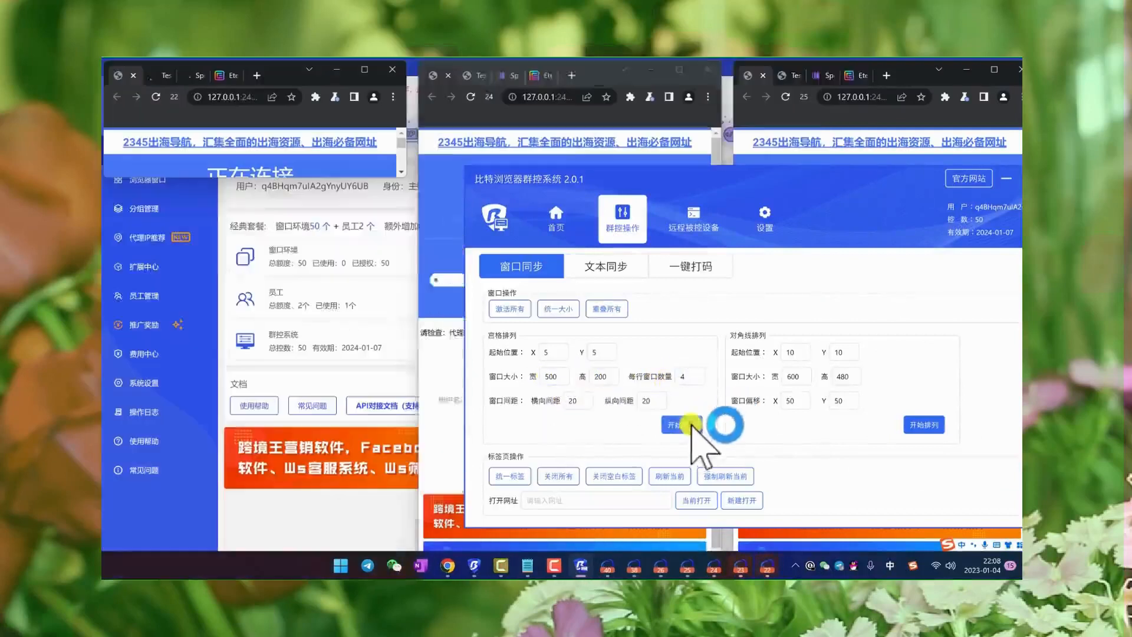
# - Set the grid layout's window height to 810 and rearrange the browsers
pyautogui.moveTo(790, 187); pyautogui.dragTo(825, 177)
pyautogui.click(622, 372)
pyautogui.write('810')
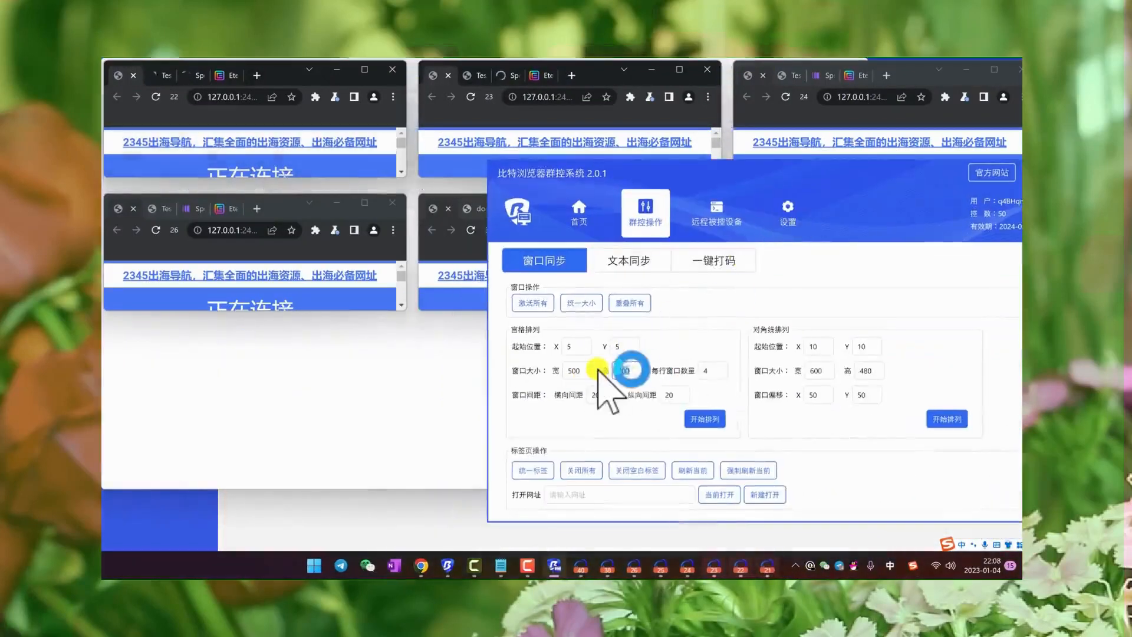
pyautogui.click(714, 419)
# - Set the grid layout's window height to 300, rearrange the browsers and move the group control window off the upper row
pyautogui.moveTo(809, 171); pyautogui.dragTo(731, 195)
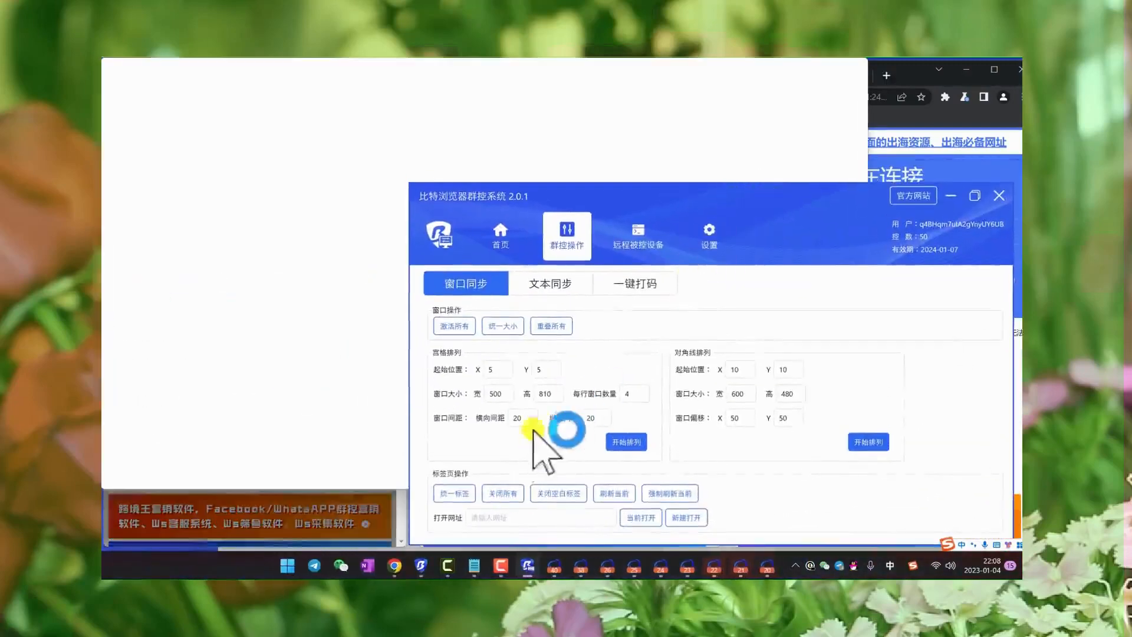
pyautogui.write('300')
pyautogui.click(626, 443)
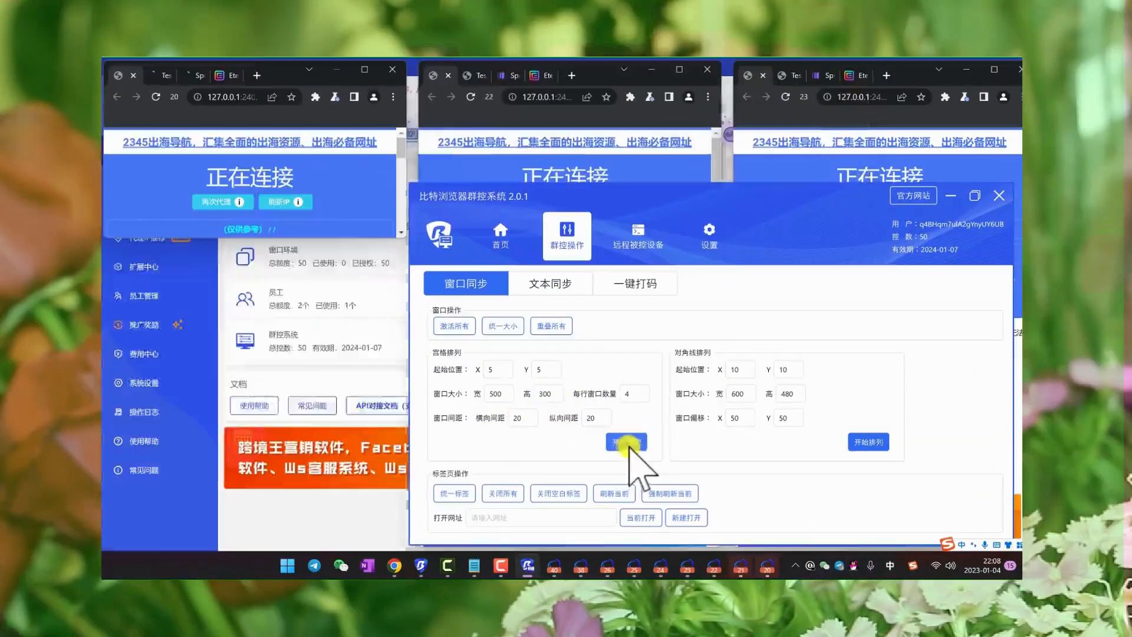
pyautogui.moveTo(736, 197); pyautogui.dragTo(741, 227)
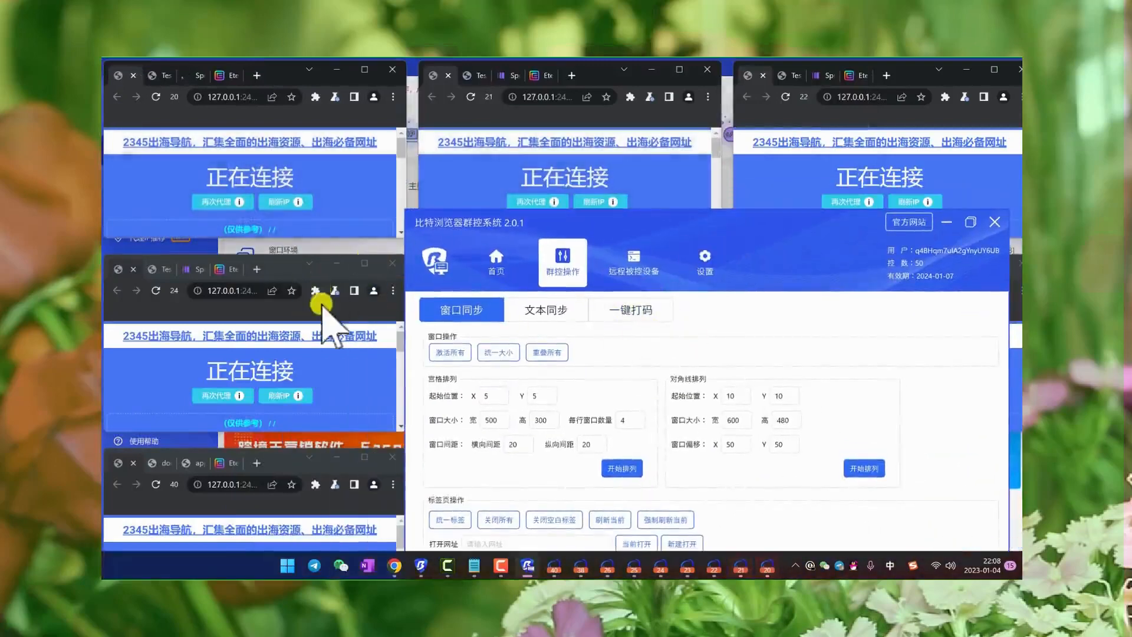
# - Close the tiled browser windows, moving the group control window aside to reach the ones behind it
pyautogui.click(906, 67)
pyautogui.click(708, 69)
pyautogui.click(390, 69)
pyautogui.click(392, 264)
pyautogui.click(392, 457)
pyautogui.moveTo(839, 235); pyautogui.dragTo(498, 197)
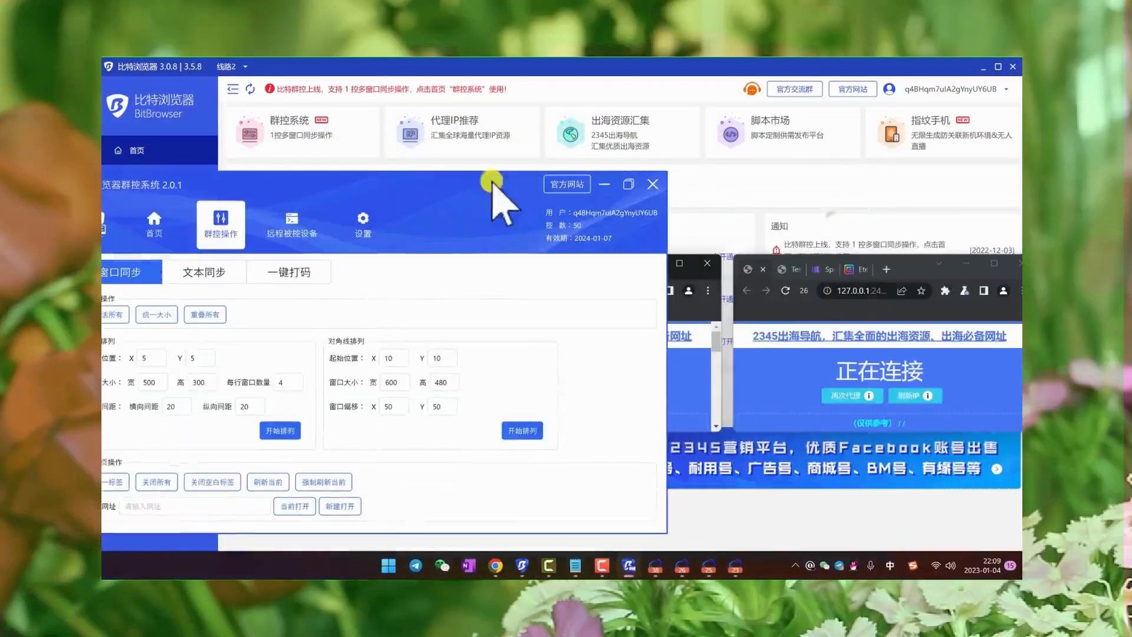
pyautogui.click(1015, 263)
pyautogui.click(707, 263)
# - Open the batch window import form (批量导入窗口) from the browser window list and dismiss its template notice with 不再弹出 enabled
pyautogui.moveTo(618, 63); pyautogui.dragTo(805, 70)
pyautogui.click(195, 179)
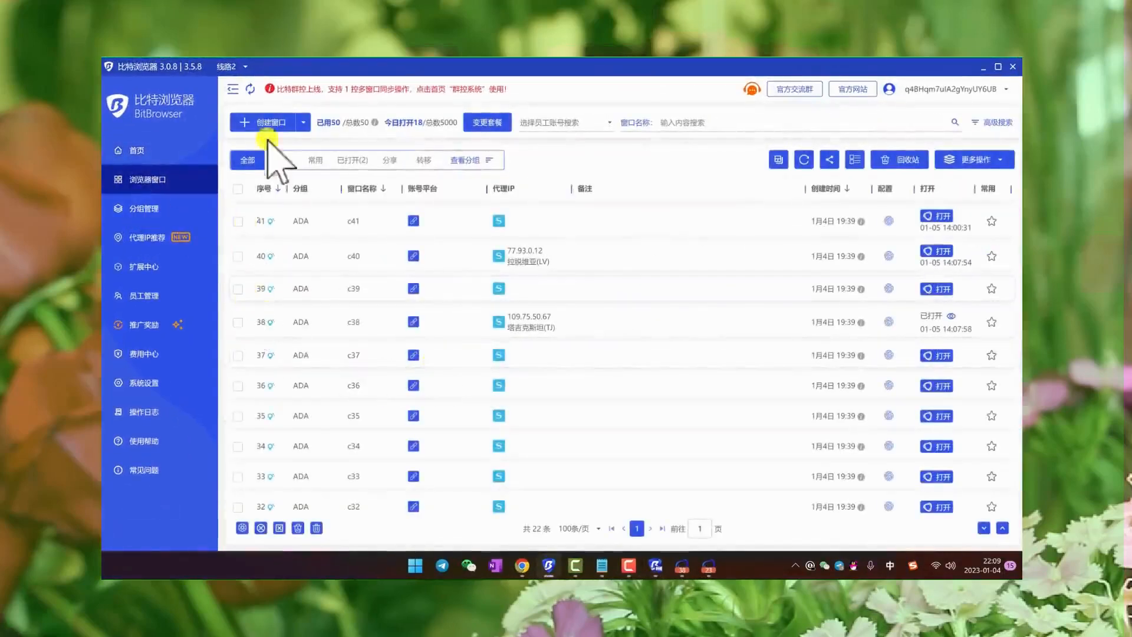
pyautogui.click(303, 123)
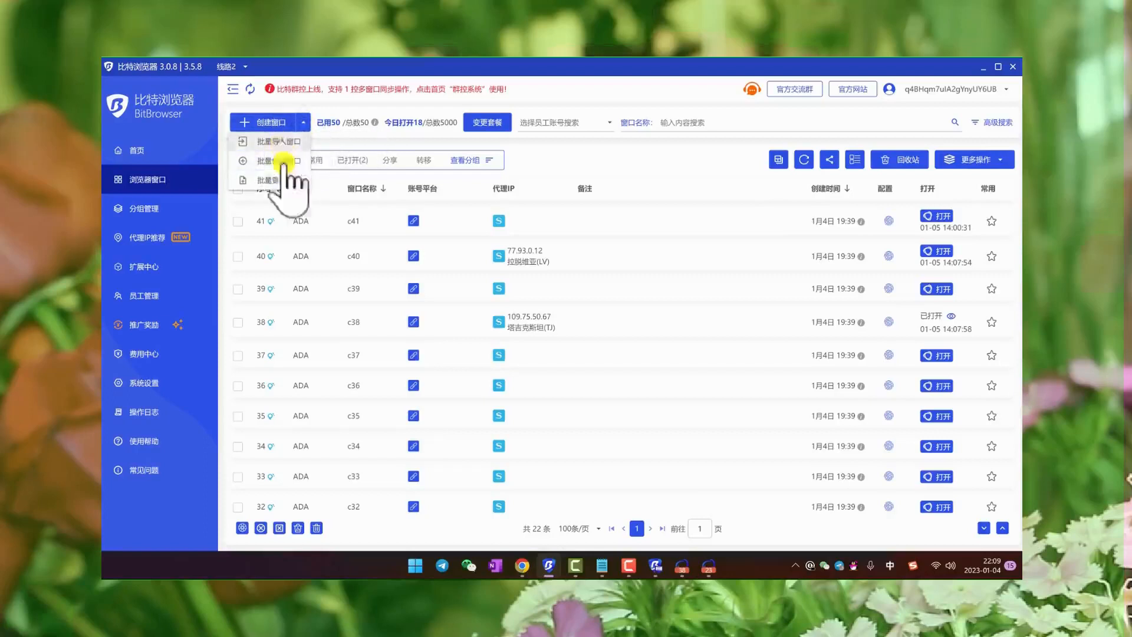
pyautogui.click(276, 141)
pyautogui.click(453, 337)
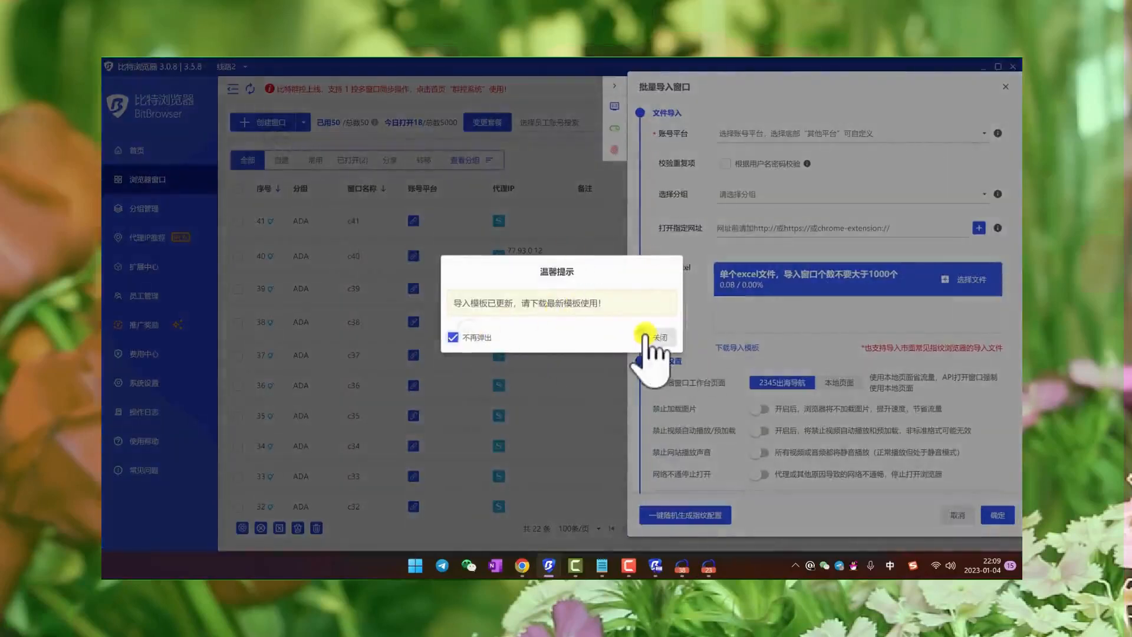
pyautogui.click(665, 336)
# - Uncover the desktop by minimizing the group control window and open the 导入窗口模板 workbook in a maximized Excel window
pyautogui.doubleClick(546, 69)
pyautogui.click(238, 181)
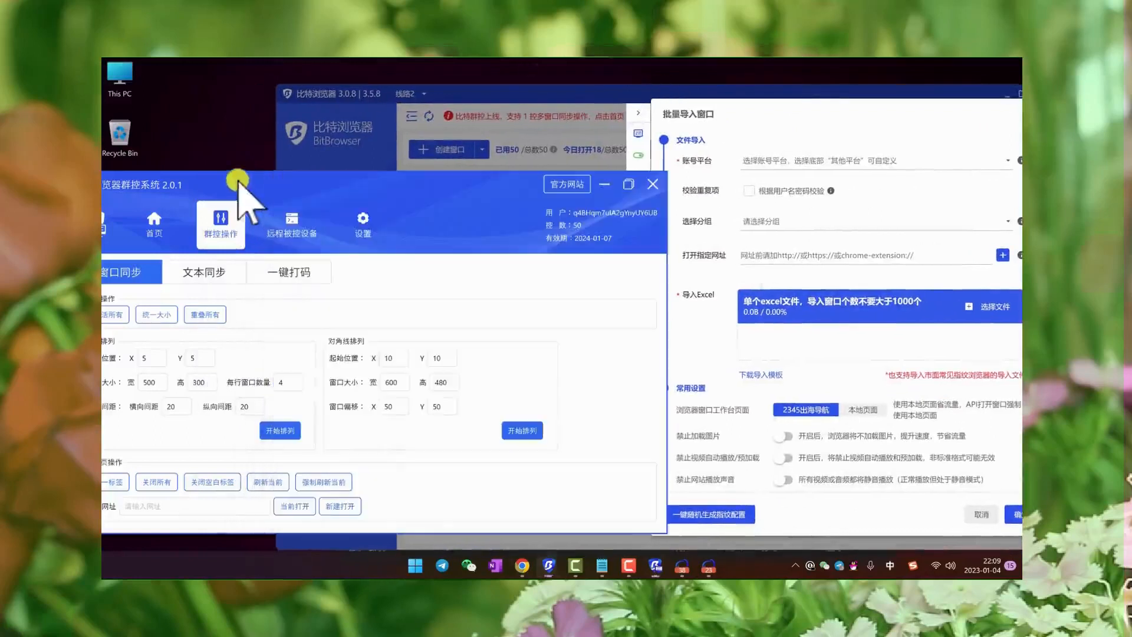
pyautogui.click(603, 185)
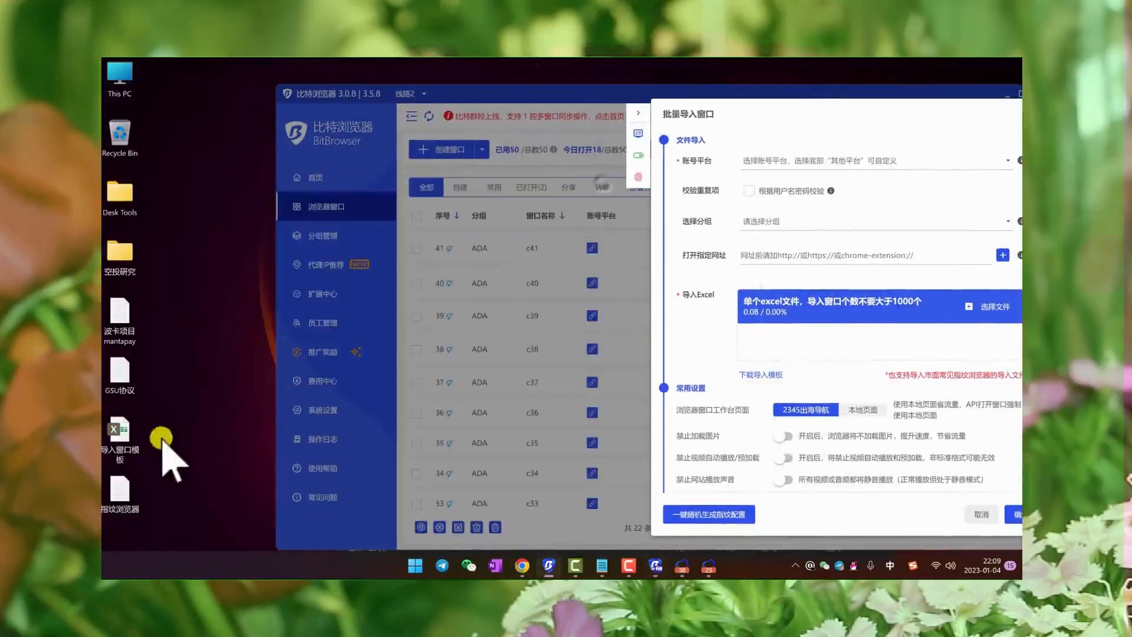
pyautogui.doubleClick(117, 432)
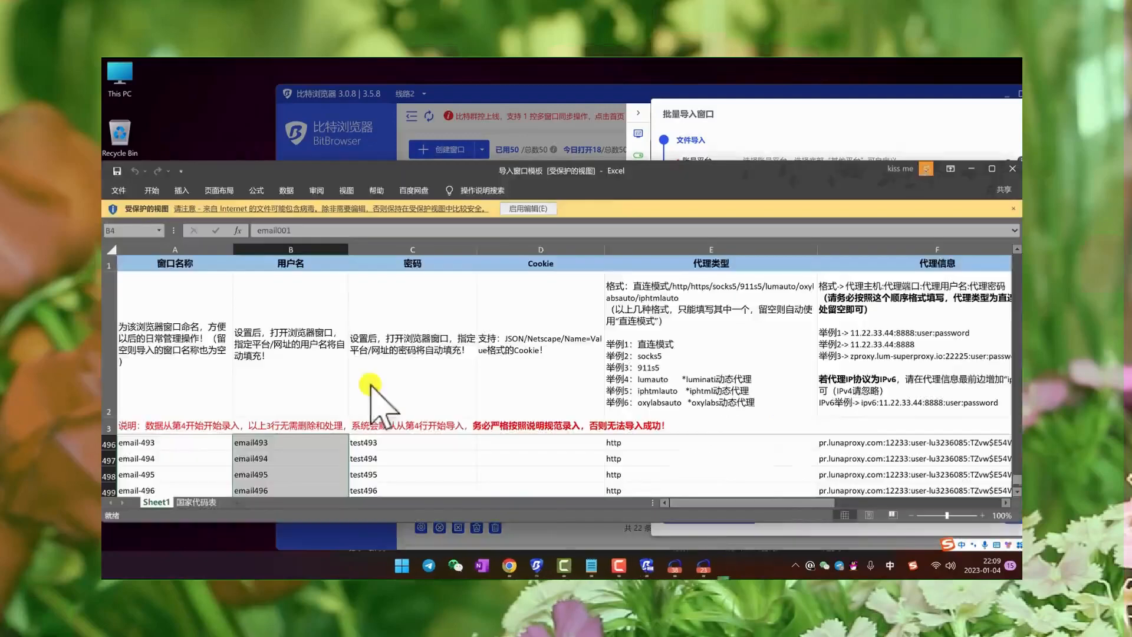
pyautogui.doubleClick(943, 174)
# - Examine the template's filling instructions and the sample rows in the window name and username columns
pyautogui.moveTo(844, 373); pyautogui.dragTo(910, 278)
pyautogui.moveTo(168, 397); pyautogui.dragTo(183, 533)
pyautogui.click(239, 396)
pyautogui.scroll(7, 176, 394)
pyautogui.moveTo(127, 381); pyautogui.dragTo(246, 472)
pyautogui.click(252, 428)
pyautogui.scroll(6, 253, 429)
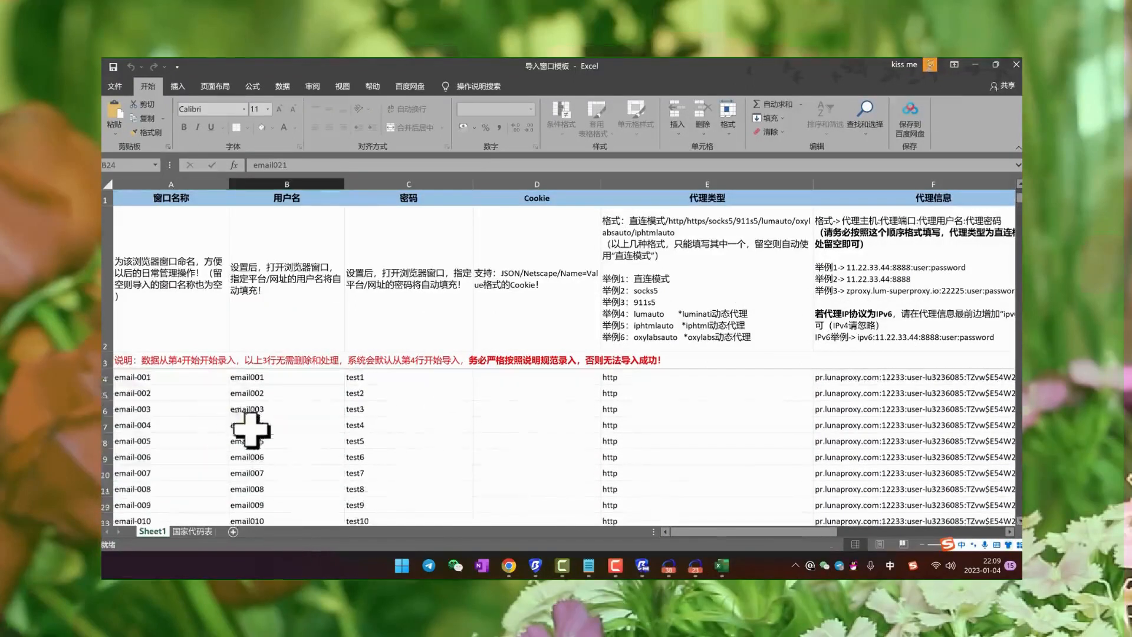
# - Enter 测试001 as the first window name in A4 and fill the numbered series down the 窗口名称 column
pyautogui.click(136, 380)
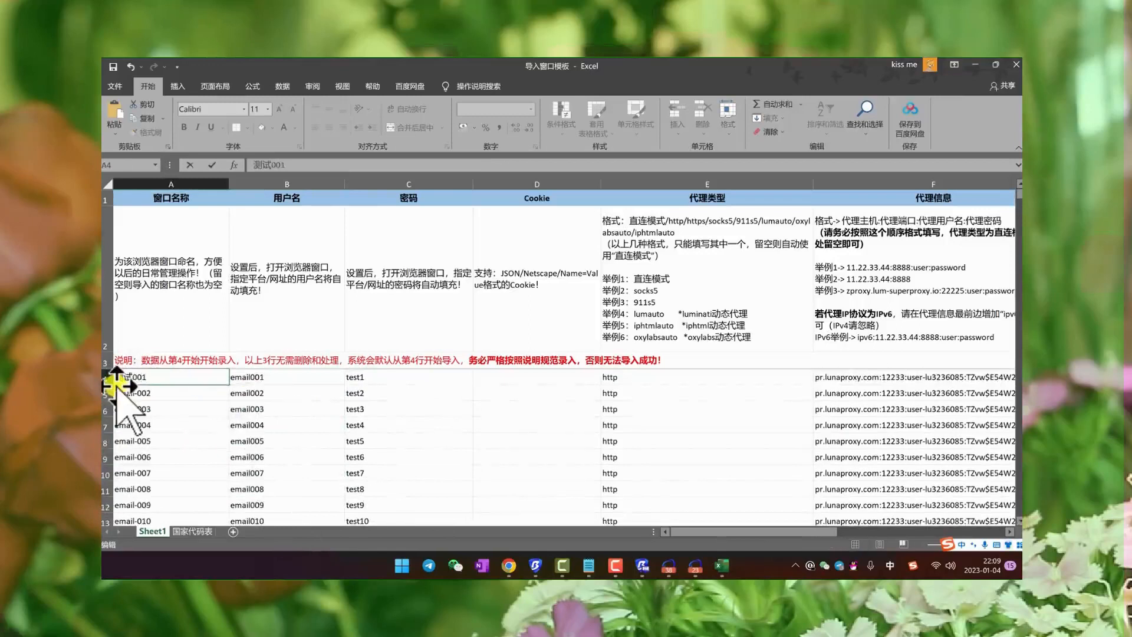
pyautogui.moveTo(210, 380); pyautogui.dragTo(102, 361)
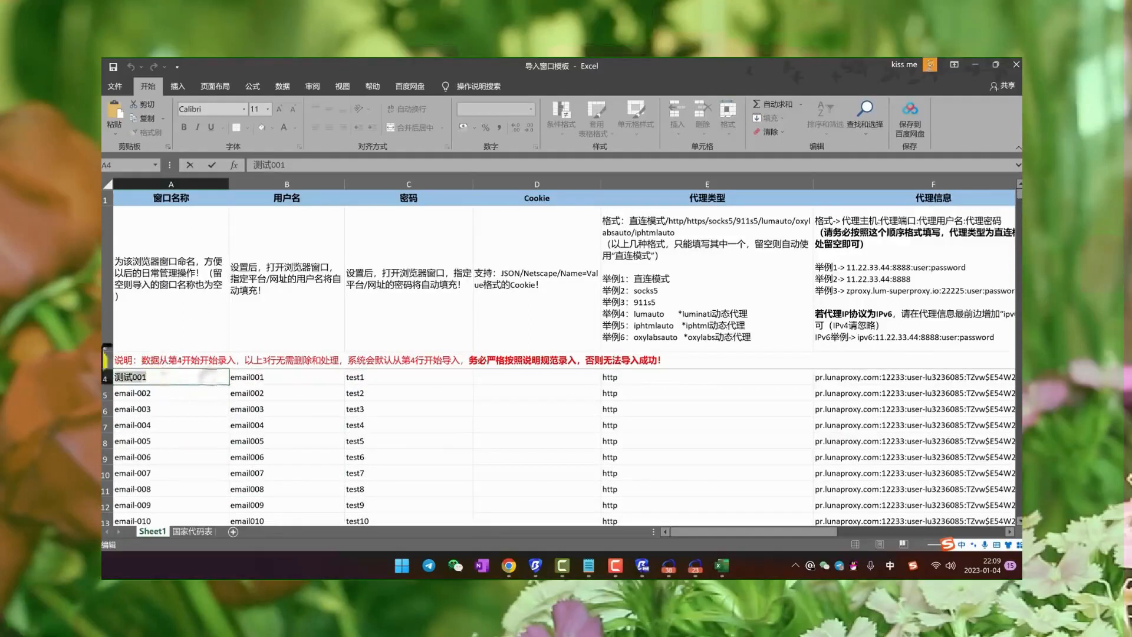
pyautogui.click(240, 405)
pyautogui.click(218, 382)
pyautogui.moveTo(231, 388); pyautogui.dragTo(218, 488)
pyautogui.click(207, 446)
pyautogui.scroll(6, 205, 448)
# - Enter 测试001 as the first username in B4 and fill the numbered series down the 用户名 column
pyautogui.doubleClick(277, 380)
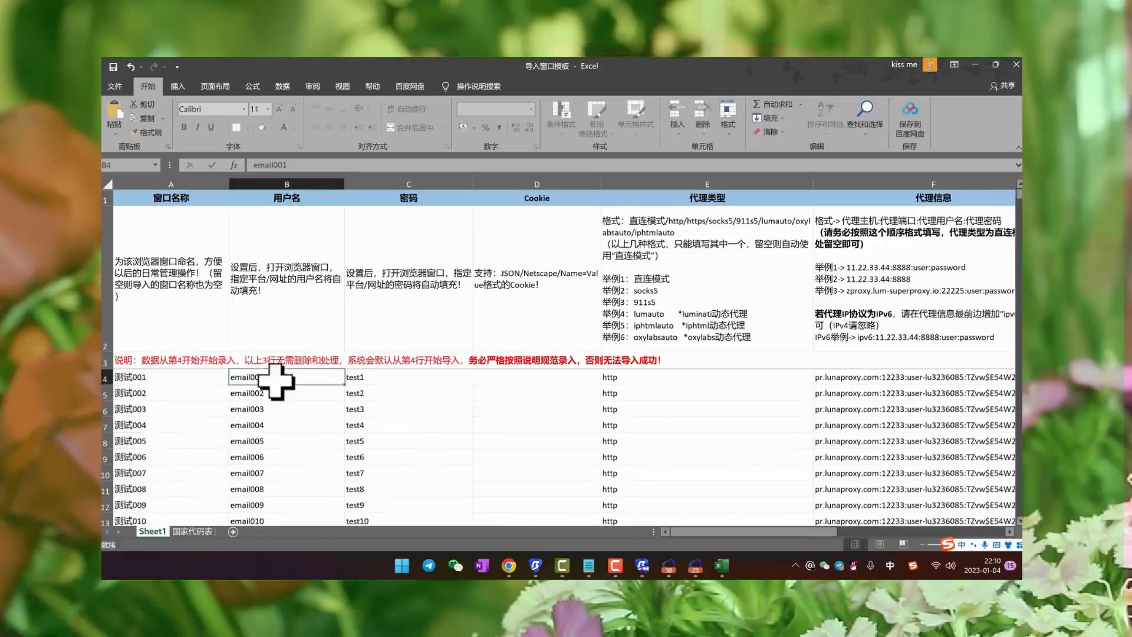
pyautogui.write('c')
pyautogui.write('测试001')
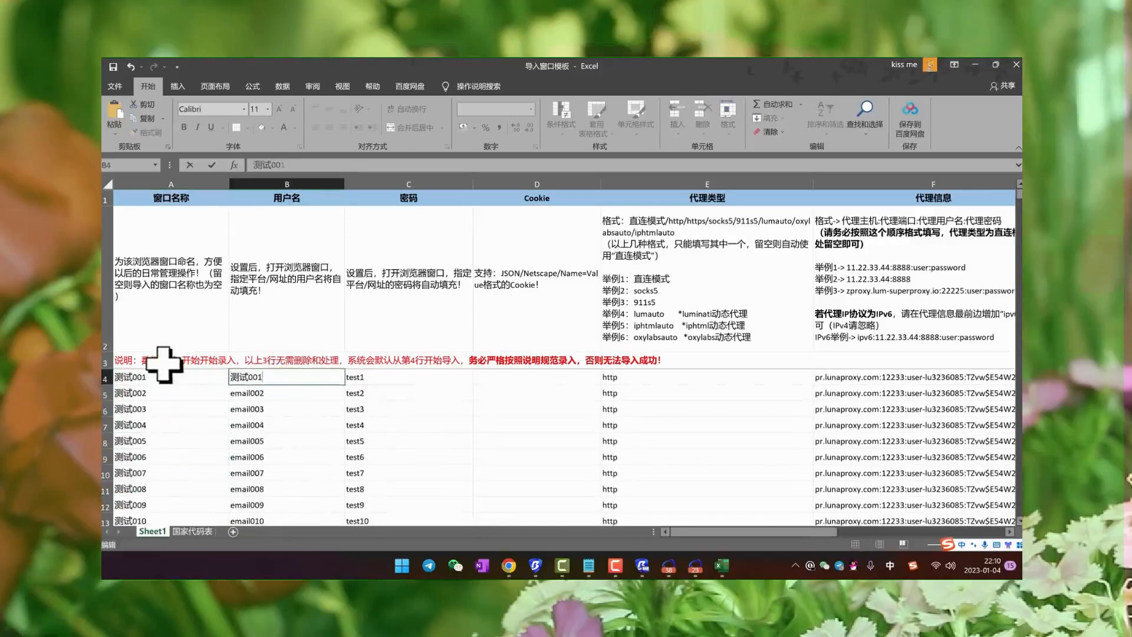
pyautogui.click(242, 438)
pyautogui.click(307, 381)
pyautogui.moveTo(345, 385); pyautogui.dragTo(319, 525)
pyautogui.scroll(9, 316, 454)
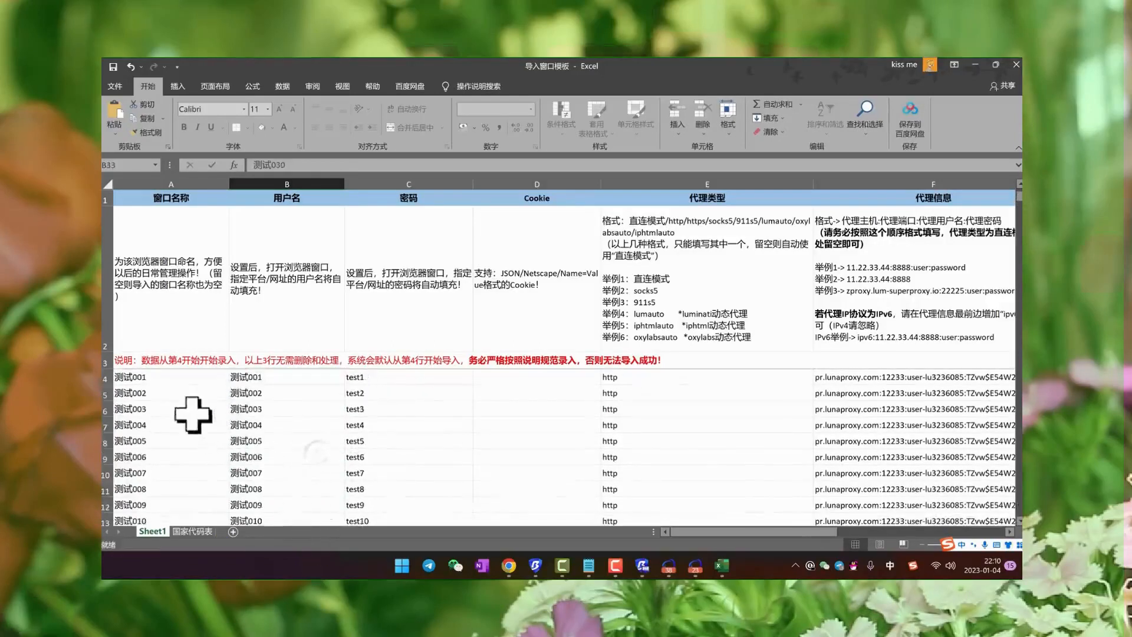
# - Check the template's password, Cookie, proxy type, proxy information and country columns
pyautogui.click(383, 391)
pyautogui.click(500, 387)
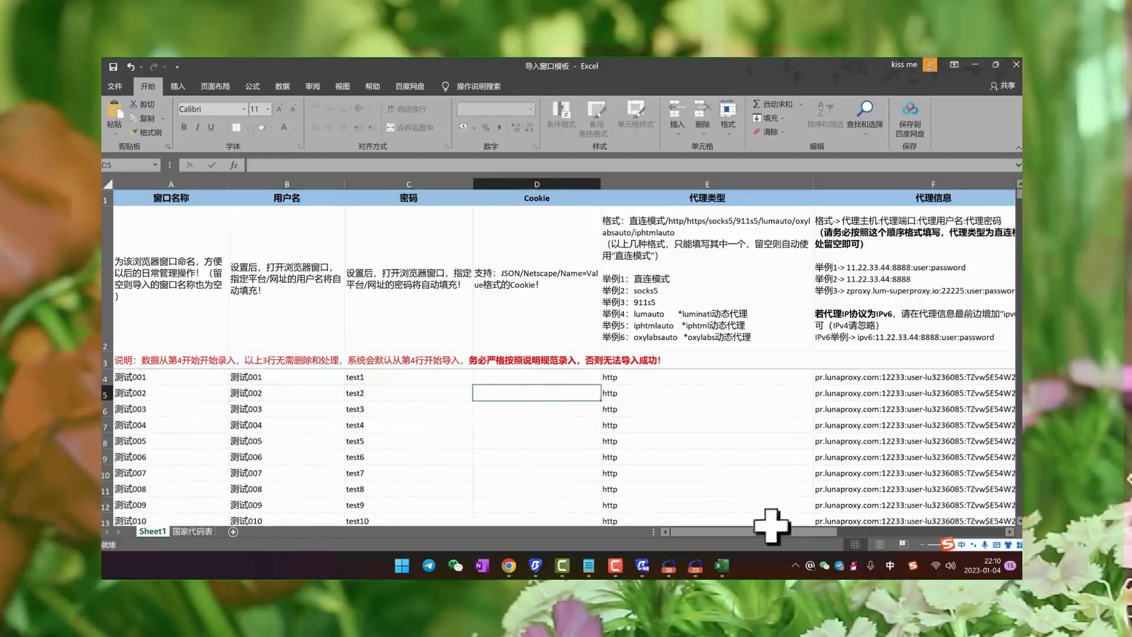
pyautogui.hscroll(3, 771, 525)
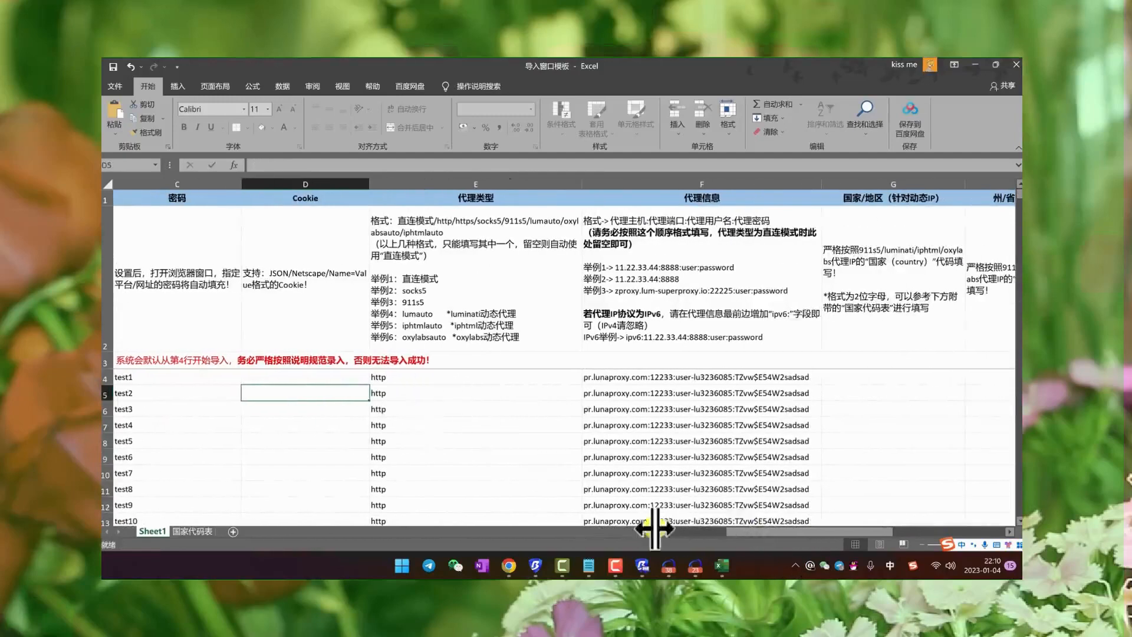
pyautogui.hscroll(-3, 497, 534)
# - Switch to the LunaProxy account dashboard in Chrome and change its language to Traditional Chinese (繁体中文)
pyautogui.click(507, 567)
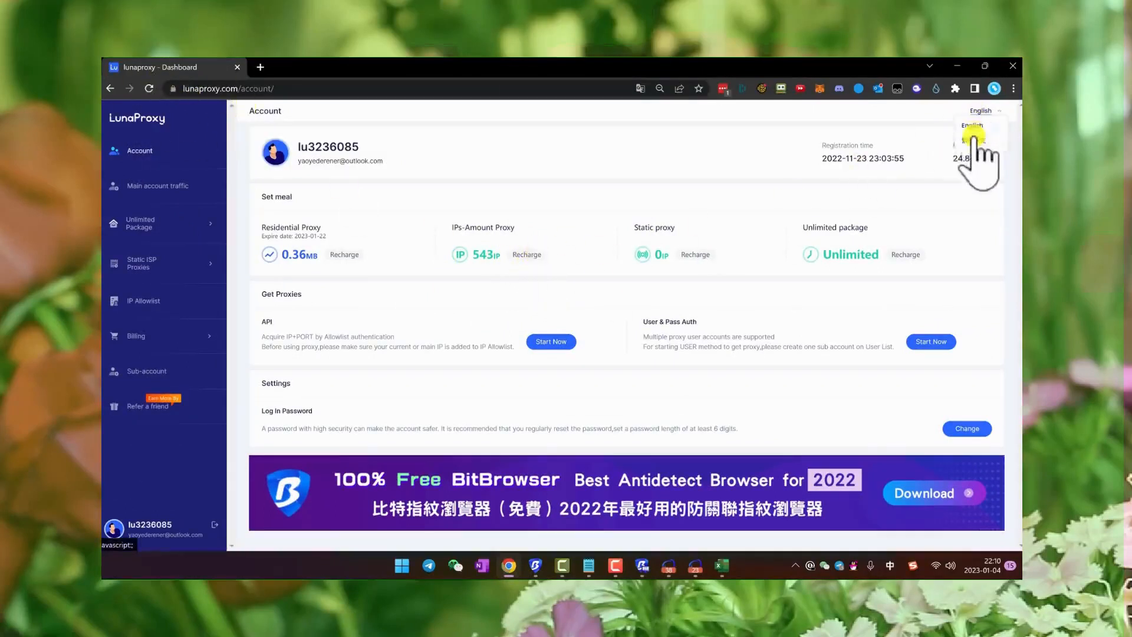
pyautogui.click(970, 148)
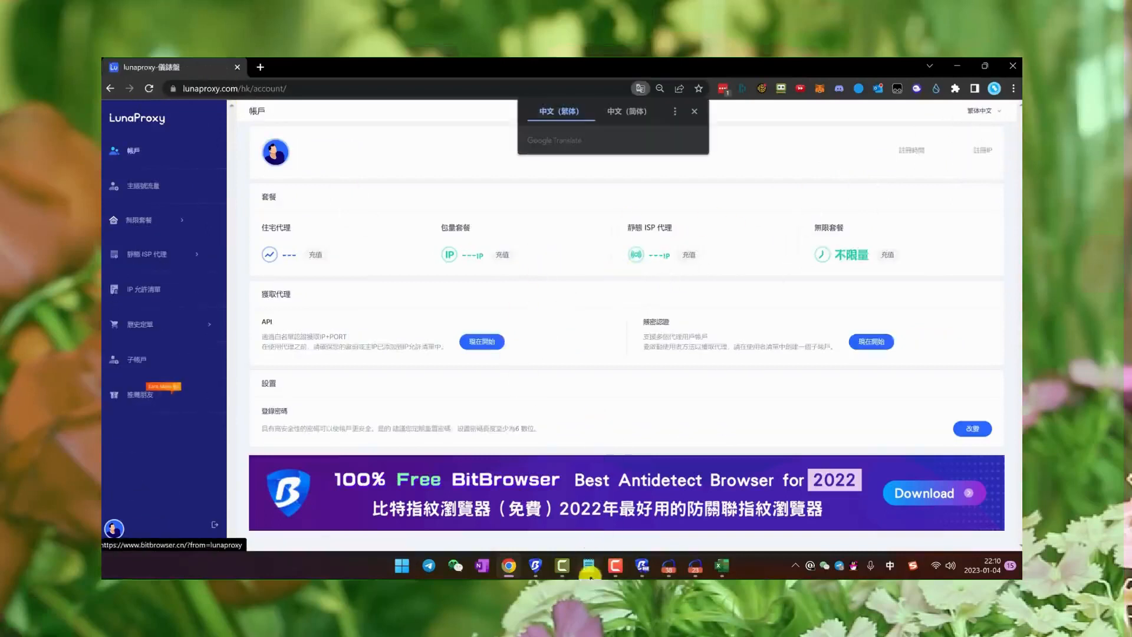
pyautogui.click(589, 564)
pyautogui.click(438, 366)
pyautogui.click(439, 205)
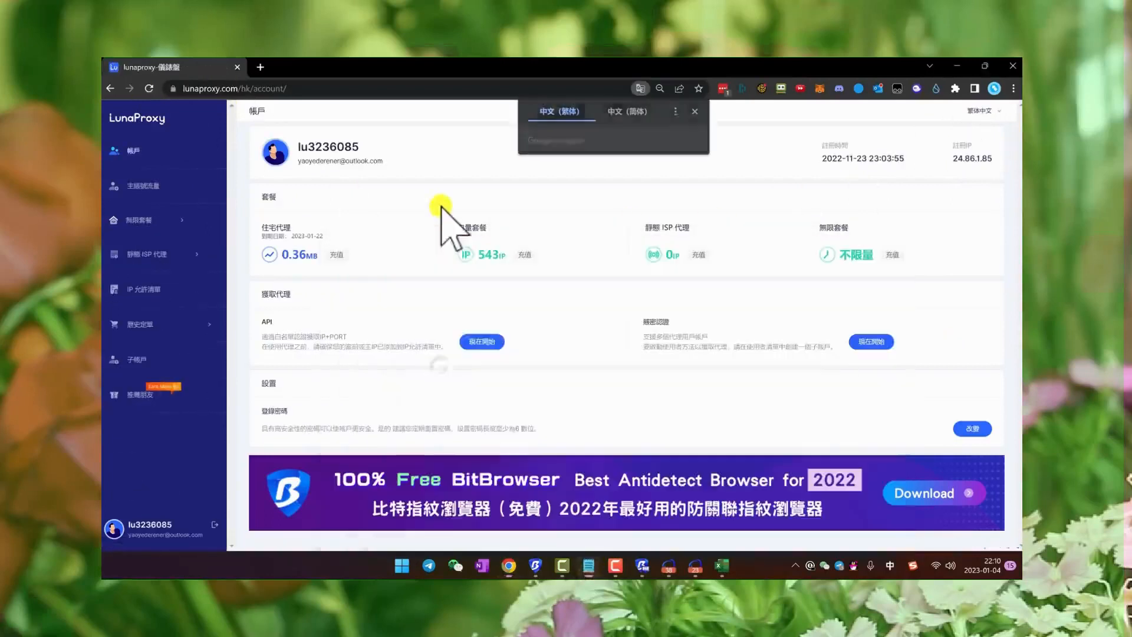
# - Open the recharge page of the IP-amount package (包量套餐) and compare the plan prices
pyautogui.click(523, 255)
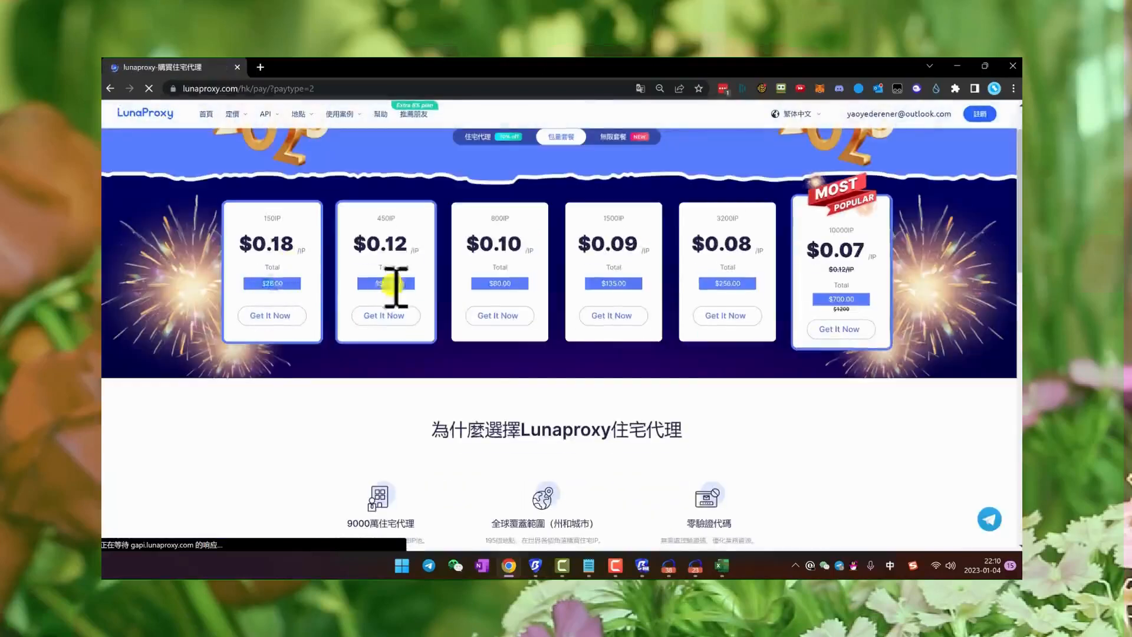
pyautogui.scroll(1, 499, 275)
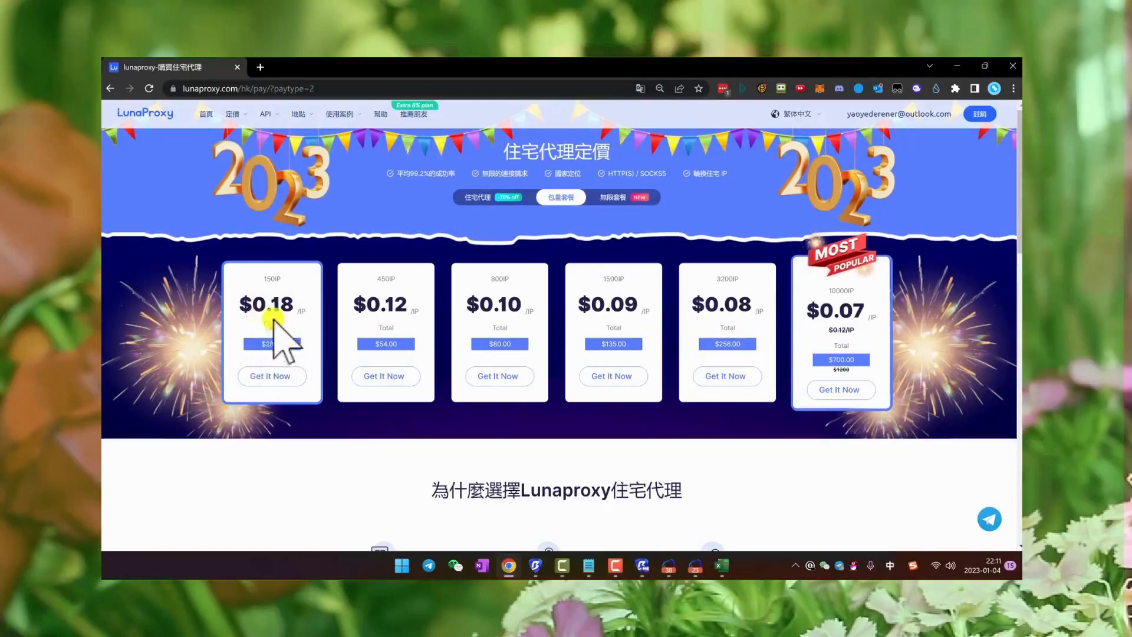
pyautogui.click(249, 280)
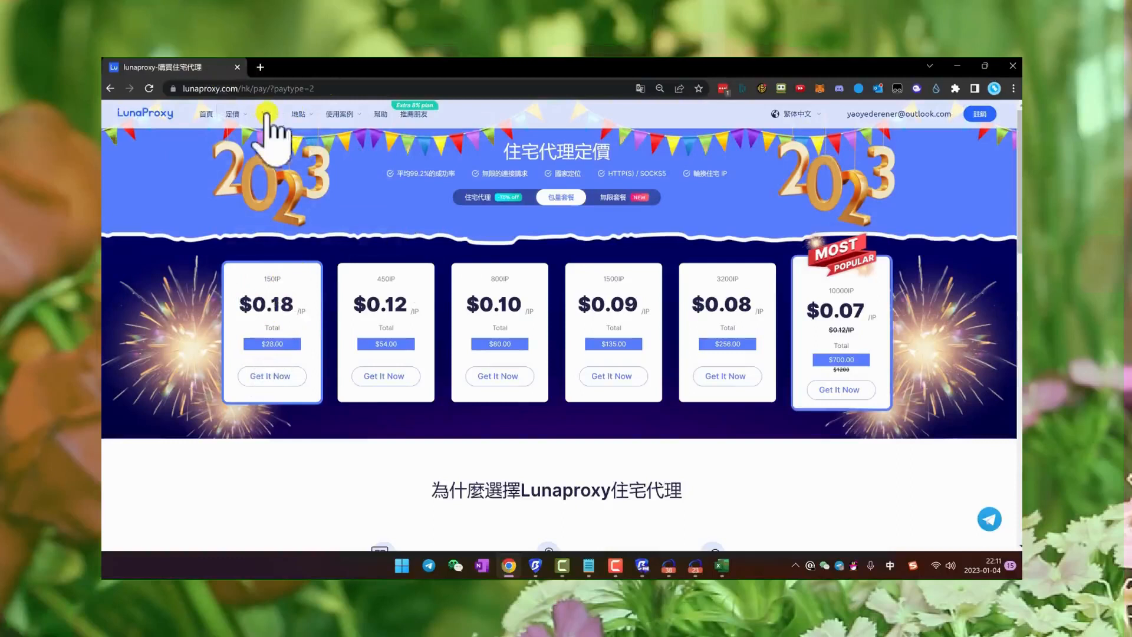
# - Open LunaProxy's API extraction page and switch the package selection to 包量套餐
pyautogui.moveTo(266, 114)
pyautogui.click(386, 182)
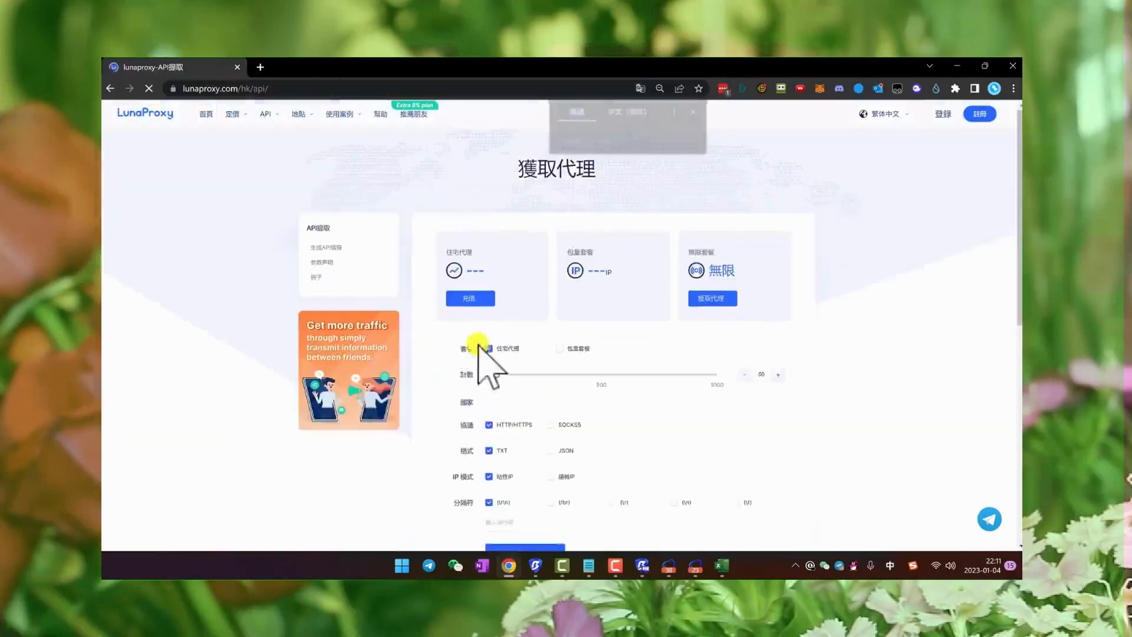
pyautogui.scroll(-2, 513, 307)
pyautogui.click(558, 228)
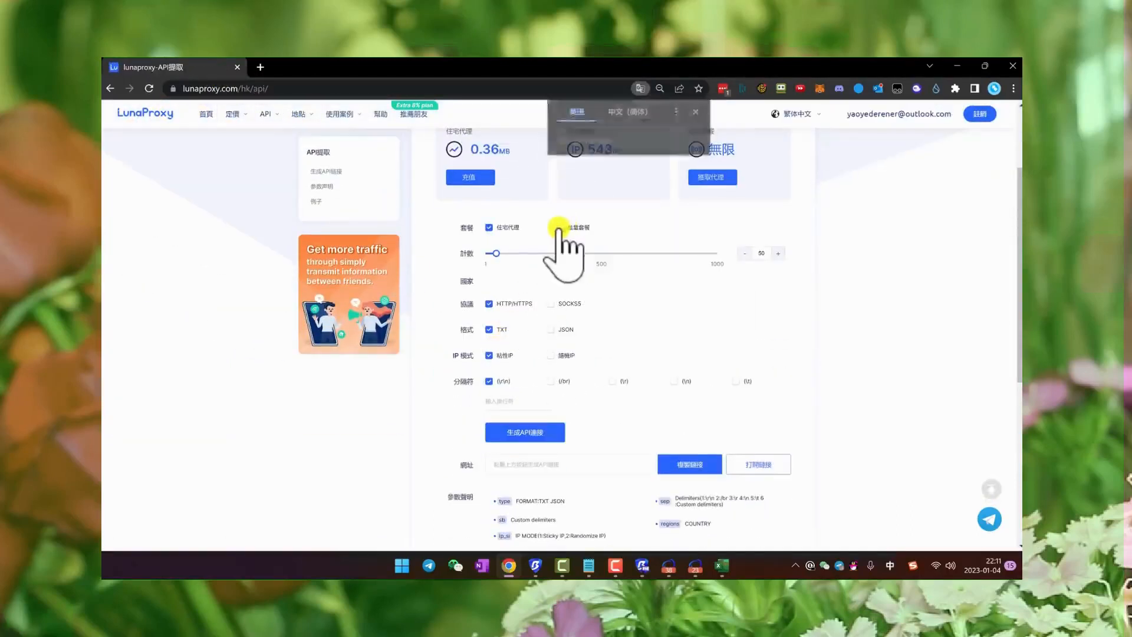
pyautogui.moveTo(577, 270)
pyautogui.scroll(1, 584, 265)
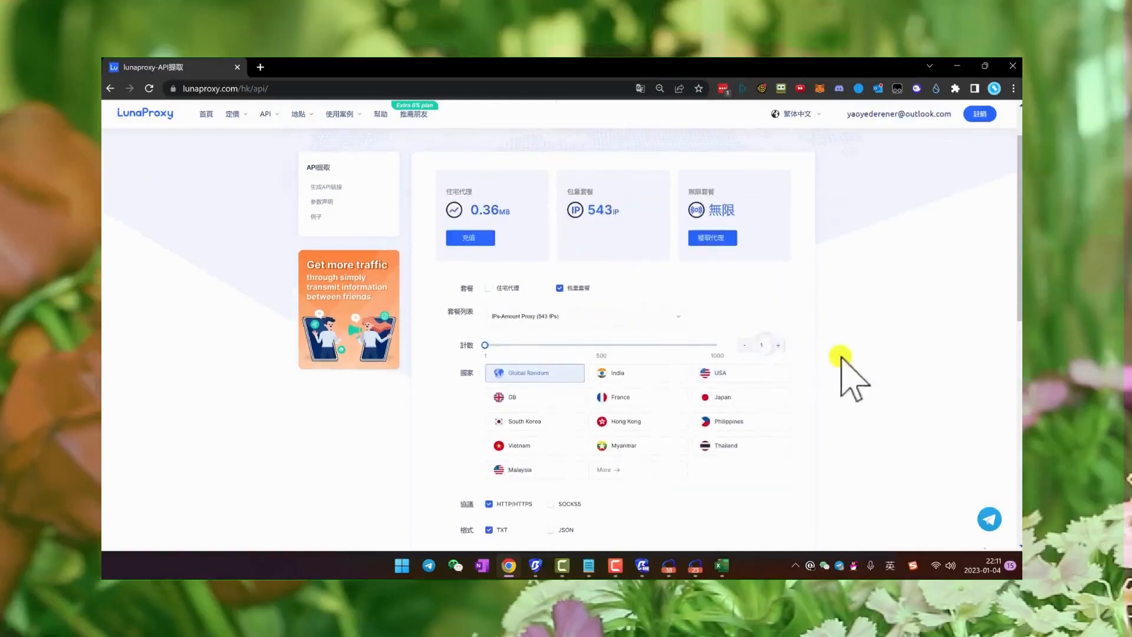
# - Review the protocol, format, IP mode and delimiter options, try generating the API link, and put Chrome away
pyautogui.scroll(-3, 487, 404)
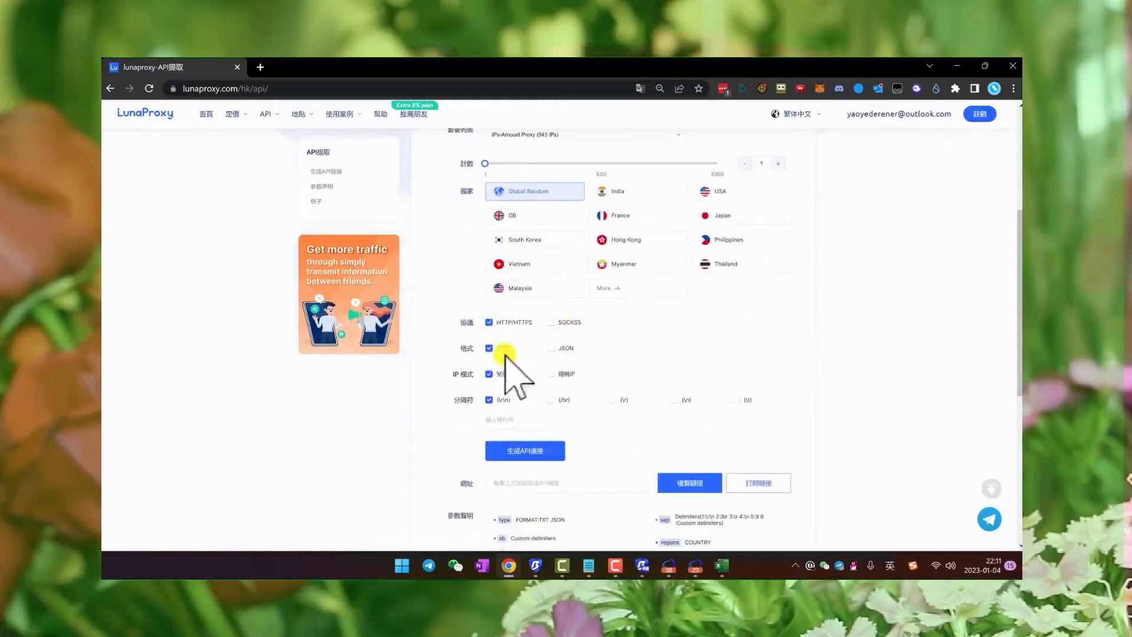
pyautogui.scroll(-1, 524, 393)
pyautogui.click(526, 394)
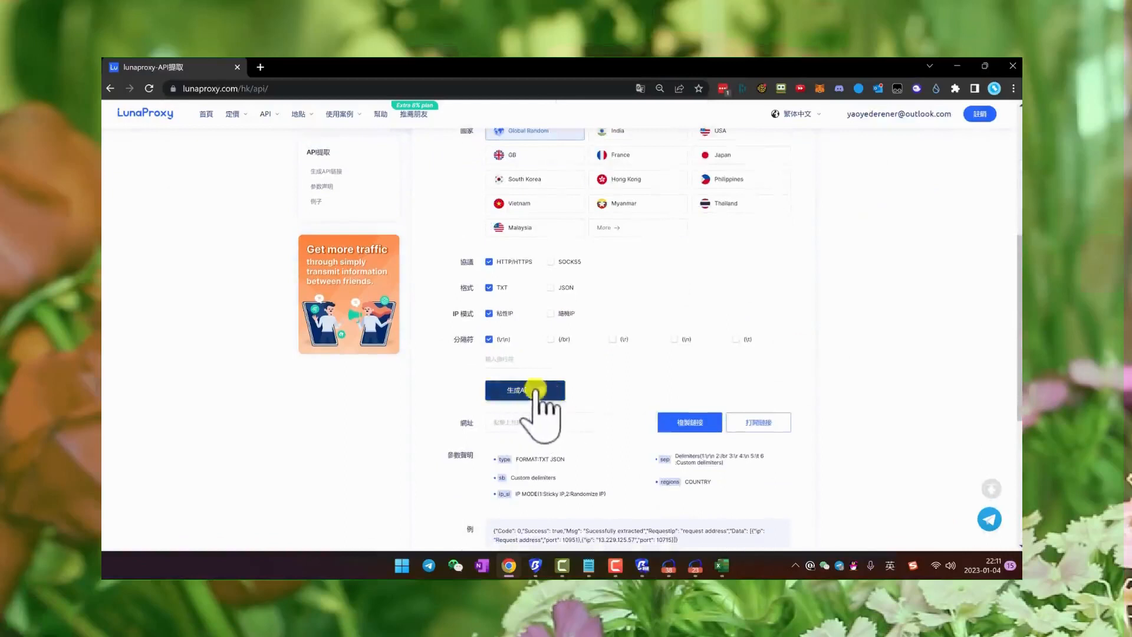
pyautogui.click(588, 420)
pyautogui.click(956, 66)
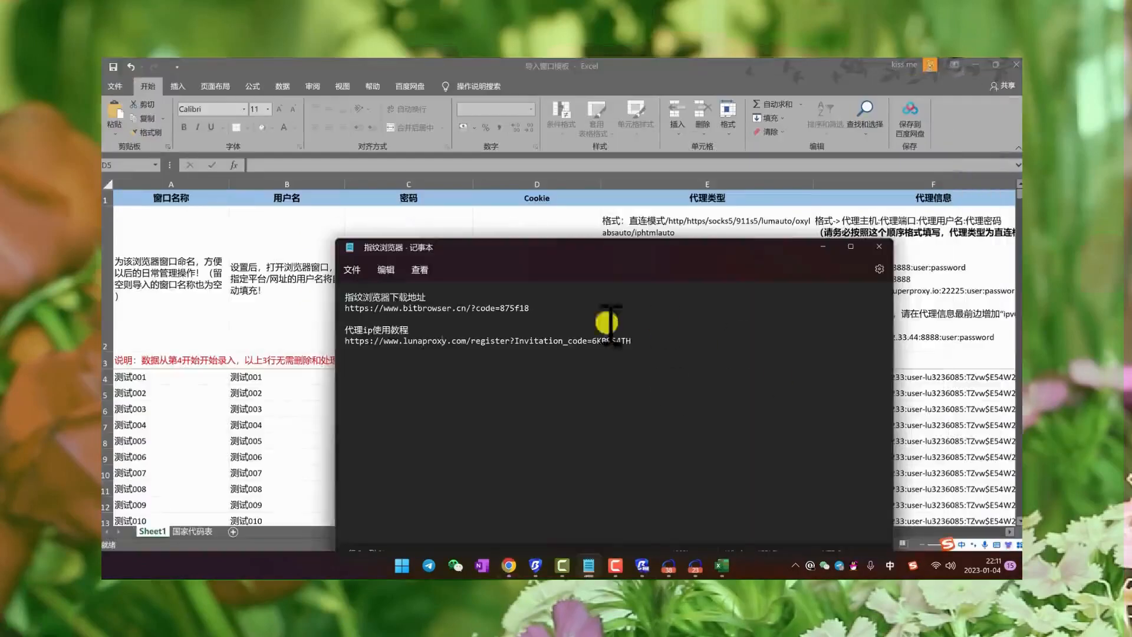
# - Close the 导入窗口模板 workbook in Excel and save its changes
pyautogui.click(353, 269)
pyautogui.click(360, 352)
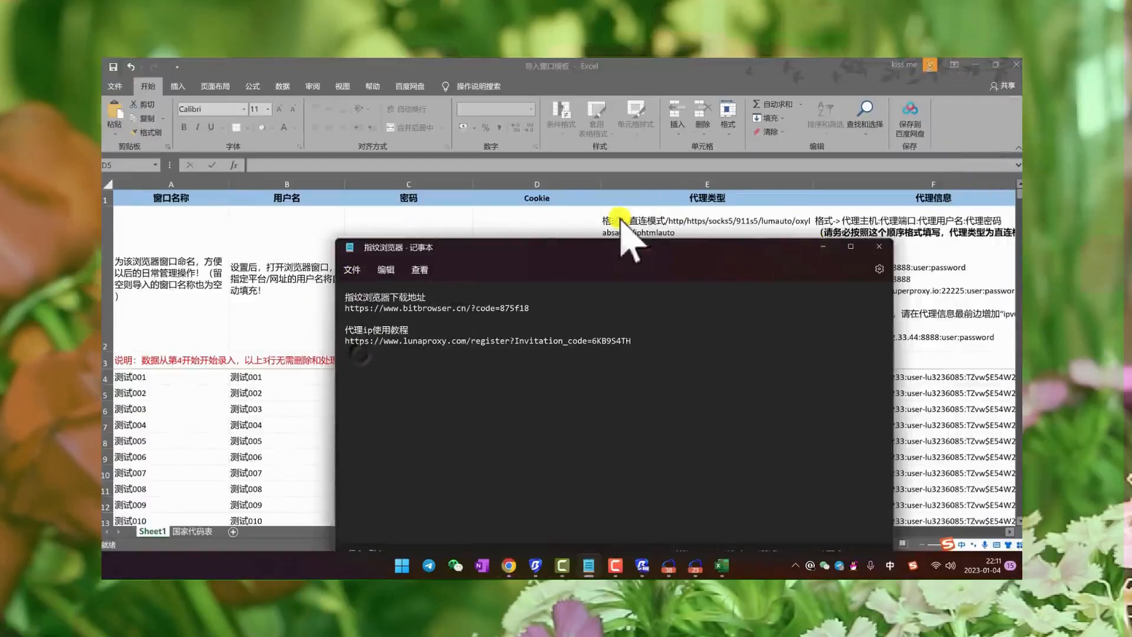
pyautogui.click(1013, 65)
pyautogui.click(511, 334)
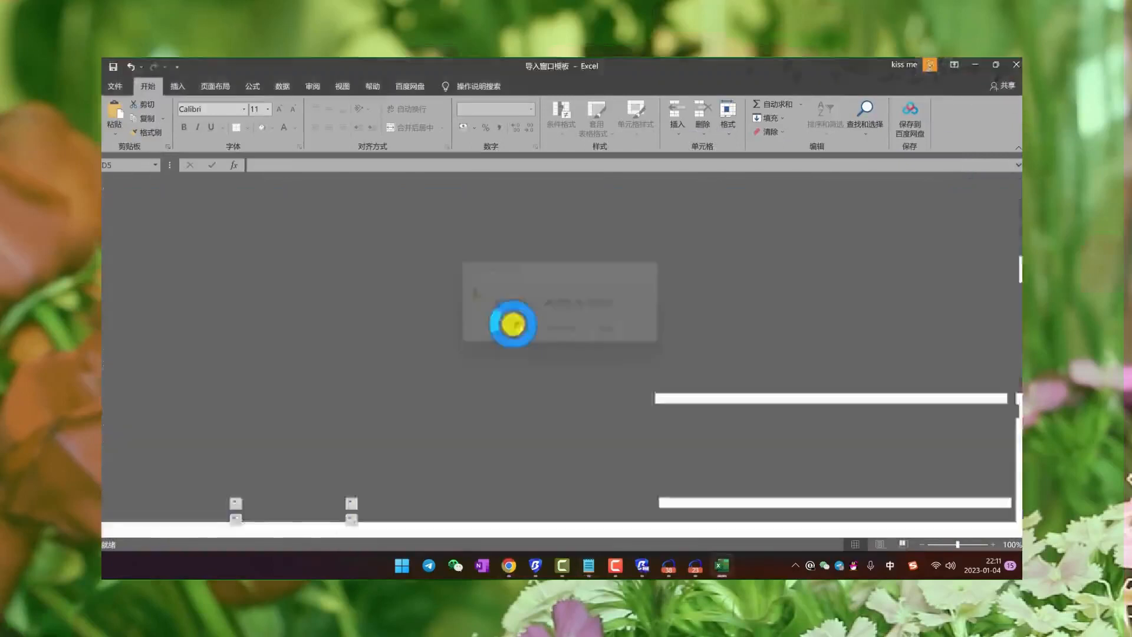
# - Return to BitBrowser's batch import dialog and set the account platform to 其他平台 and the group to 未分组
pyautogui.click(707, 97)
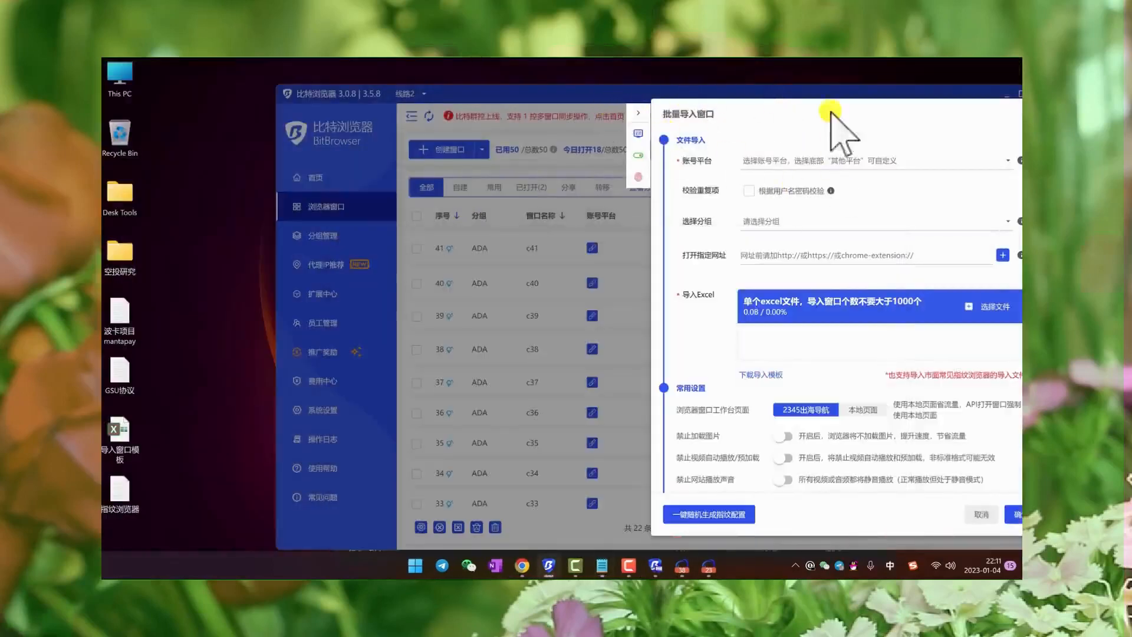
pyautogui.moveTo(831, 109); pyautogui.dragTo(593, 103)
pyautogui.click(581, 156)
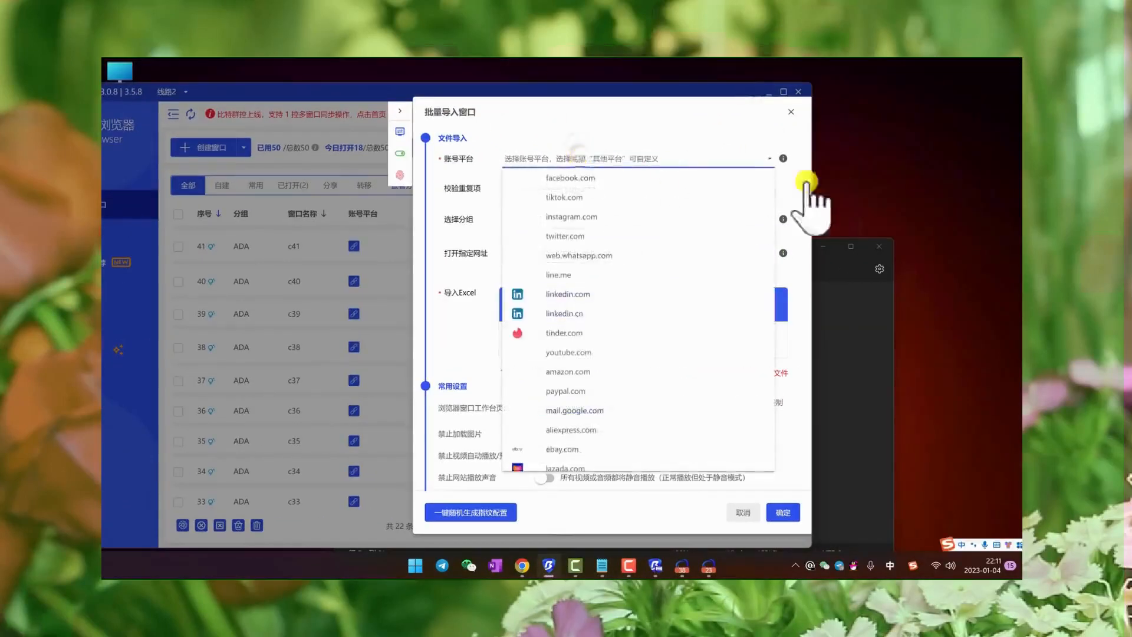
pyautogui.scroll(-5, 607, 417)
pyautogui.click(586, 466)
pyautogui.click(530, 255)
pyautogui.click(533, 283)
pyautogui.click(531, 254)
pyautogui.click(534, 279)
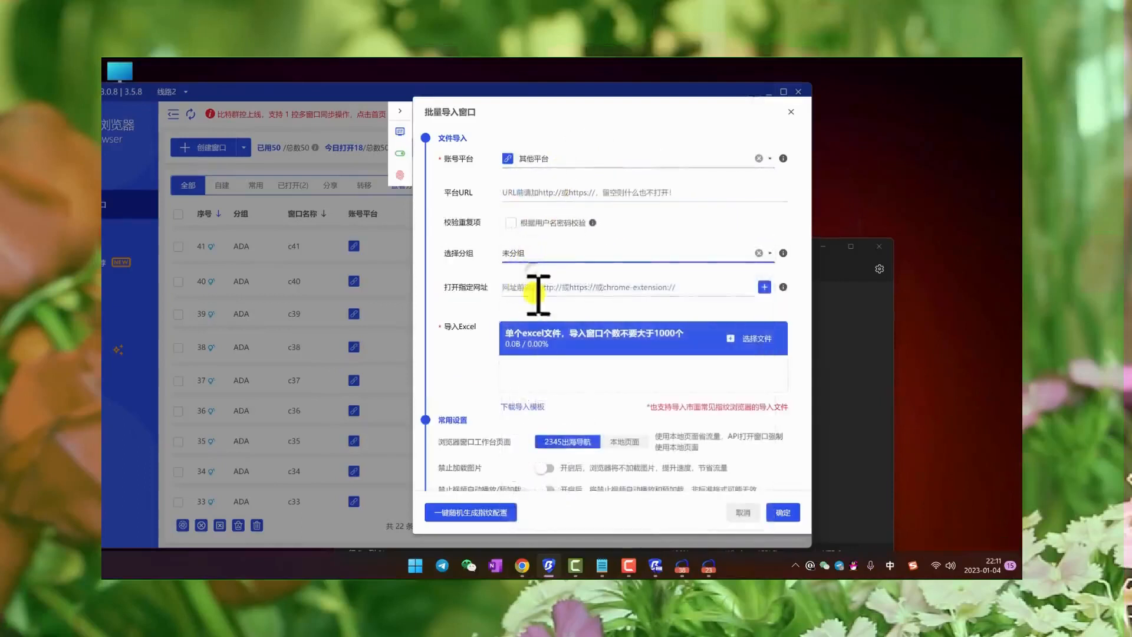
pyautogui.click(539, 287)
pyautogui.write('b')
pyautogui.press('shift')
pyautogui.write('aidu.com')
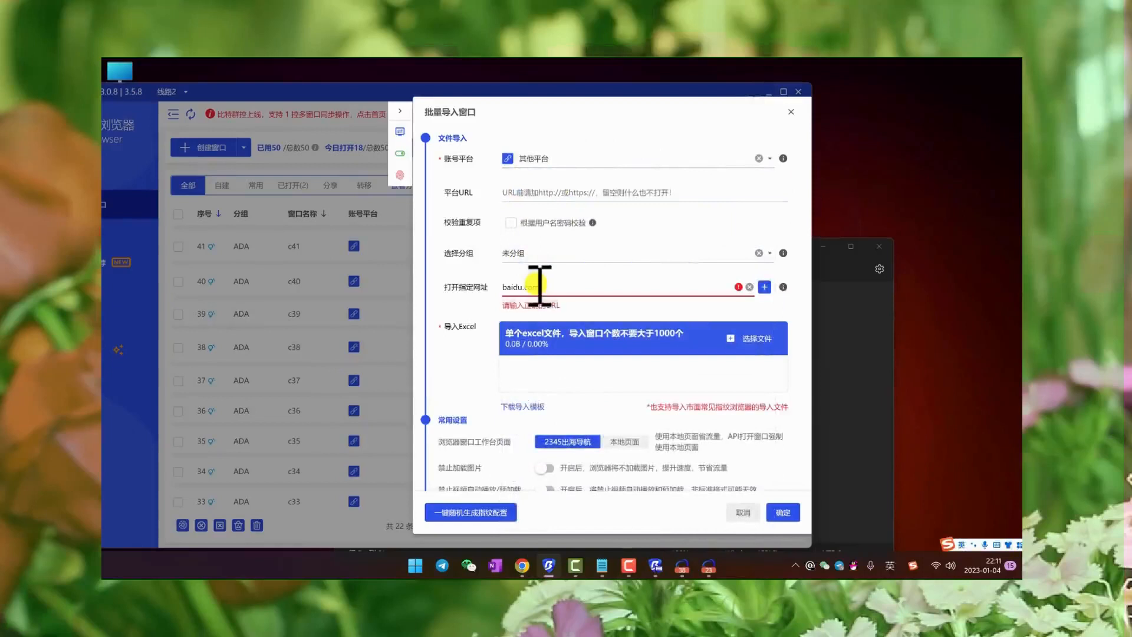
pyautogui.moveTo(553, 286); pyautogui.dragTo(506, 286)
pyautogui.write('htto')
pyautogui.press('BackSpace')
pyautogui.write('p')
pyautogui.press('shift')
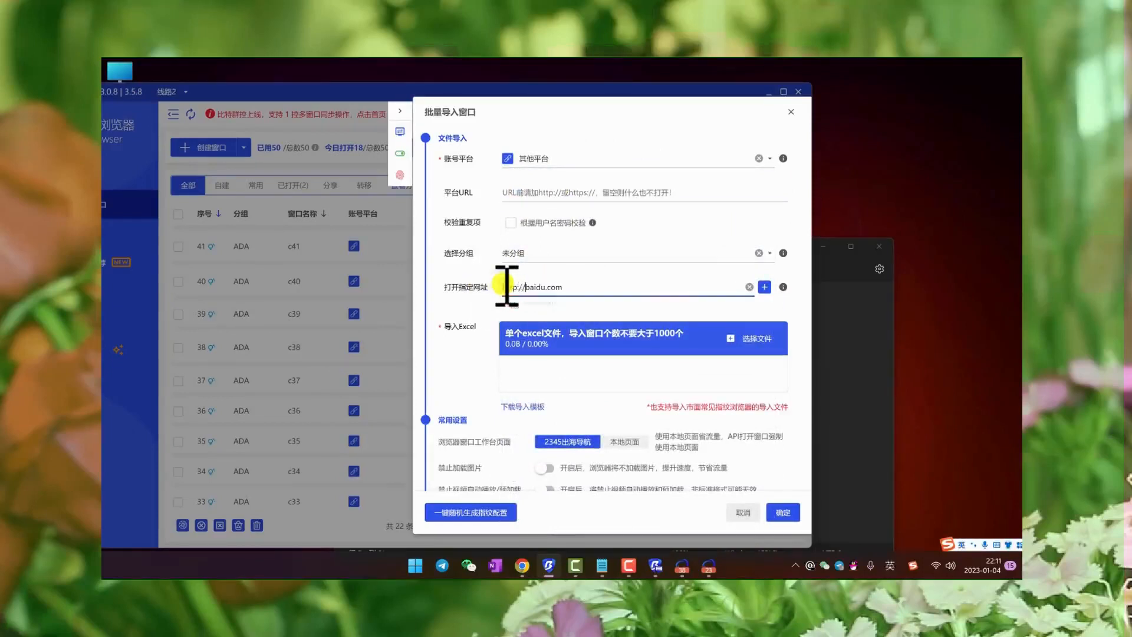
pyautogui.click(749, 340)
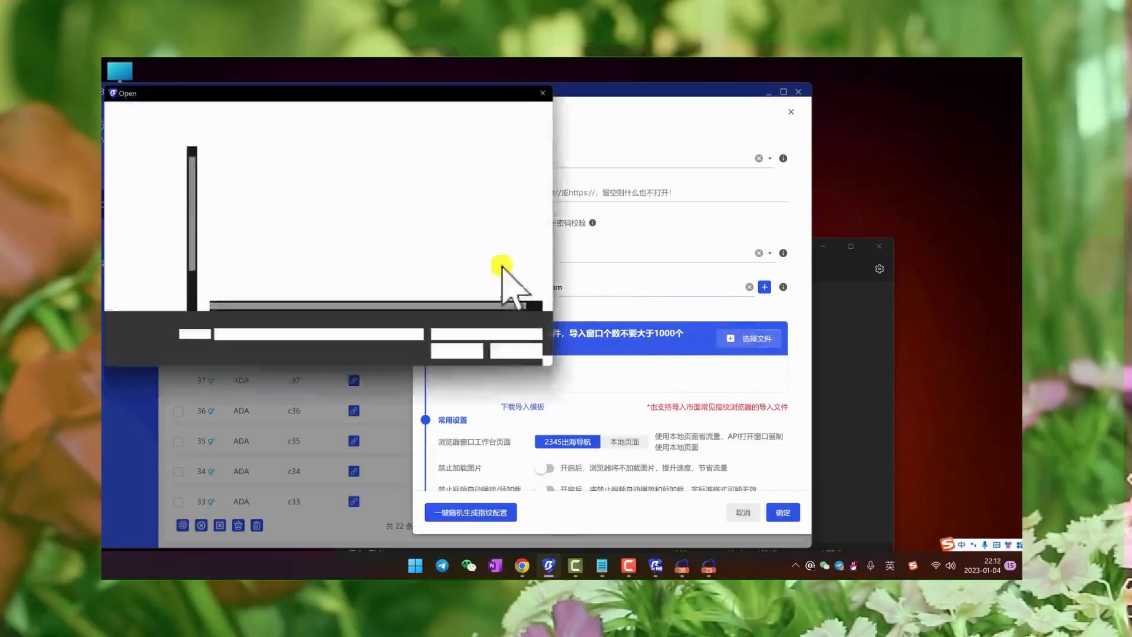
pyautogui.doubleClick(302, 199)
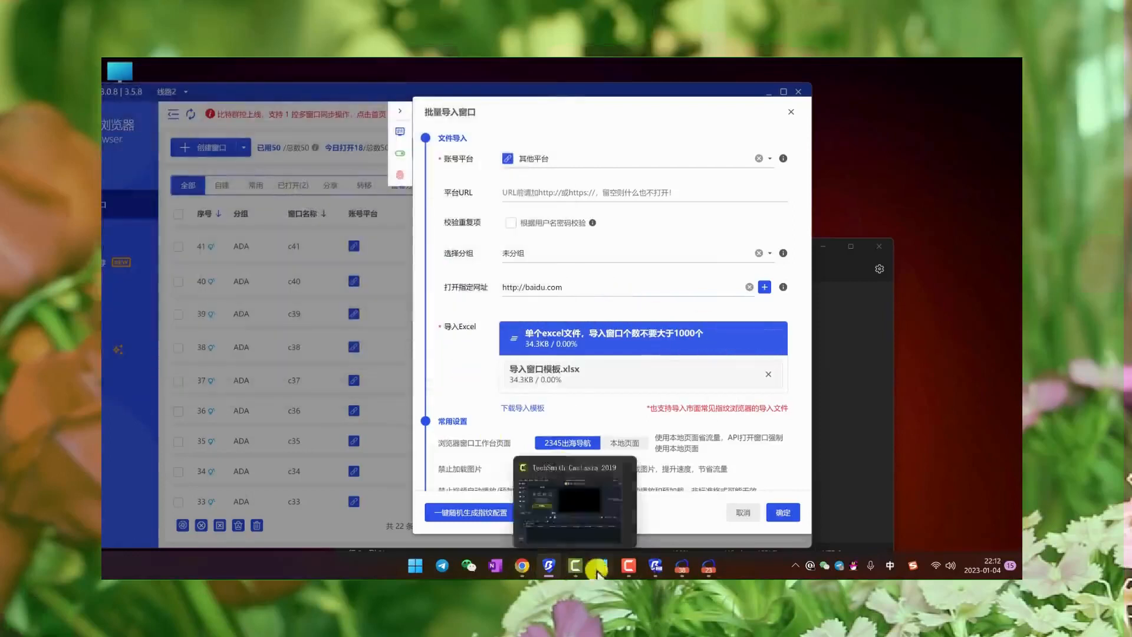
# - Reopen the 导入窗口模板 workbook from the desktop, check its filled rows, and minimize it
pyautogui.moveTo(333, 89); pyautogui.dragTo(595, 103)
pyautogui.click(137, 428)
pyautogui.doubleClick(141, 438)
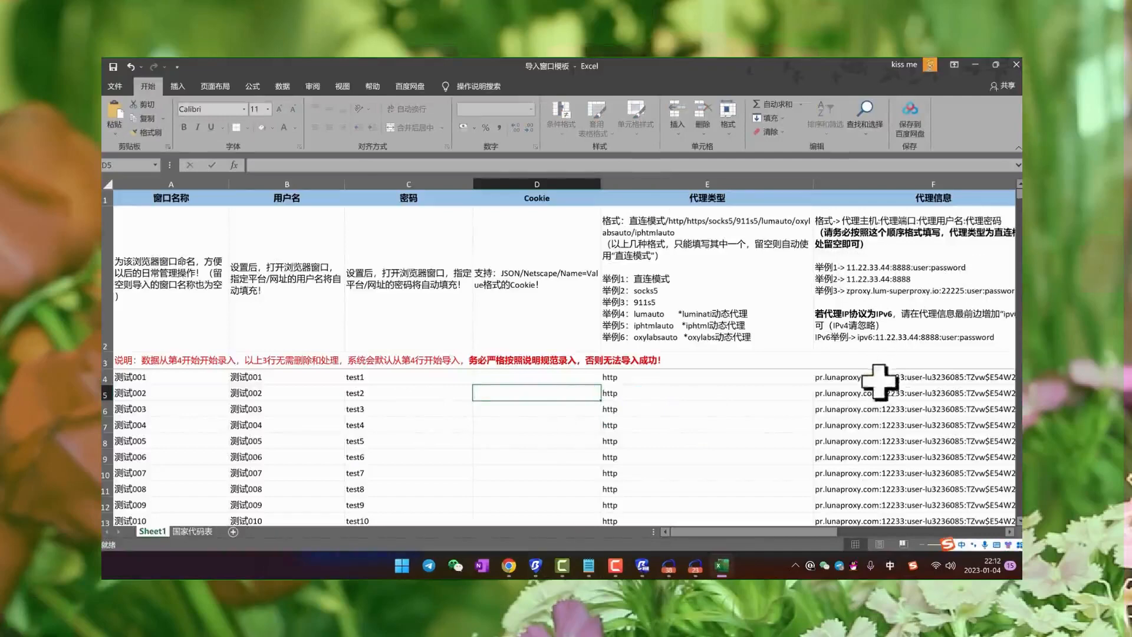
pyautogui.click(975, 64)
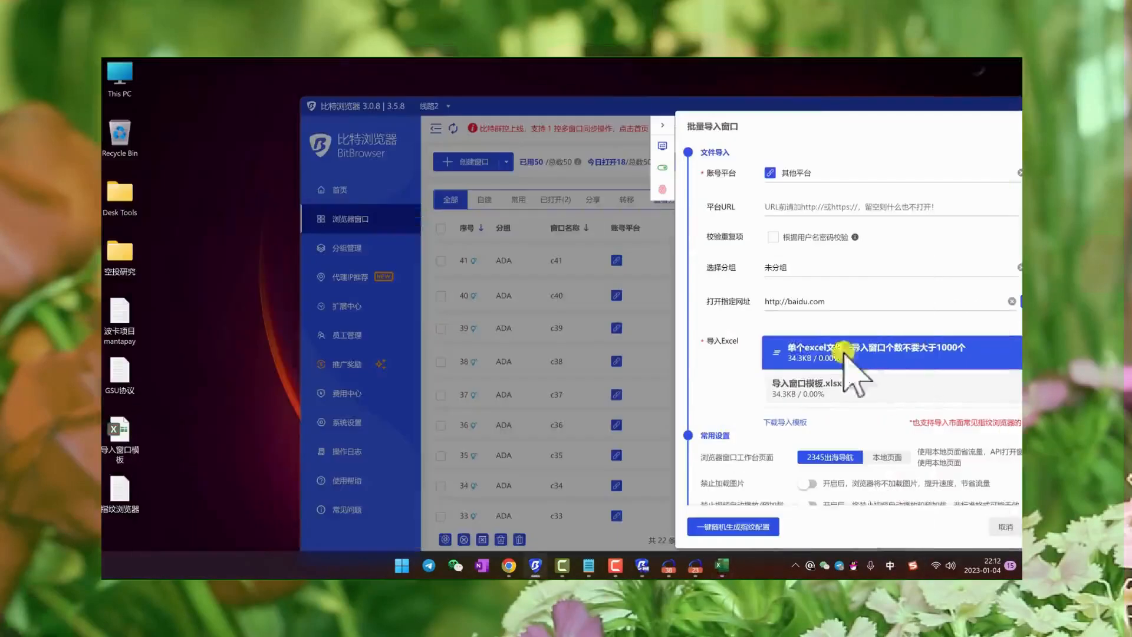
# - Review the common and fingerprint settings of the batch import down to the device memory option, and cancel the import
pyautogui.moveTo(795, 100); pyautogui.dragTo(579, 92)
pyautogui.scroll(-3, 614, 328)
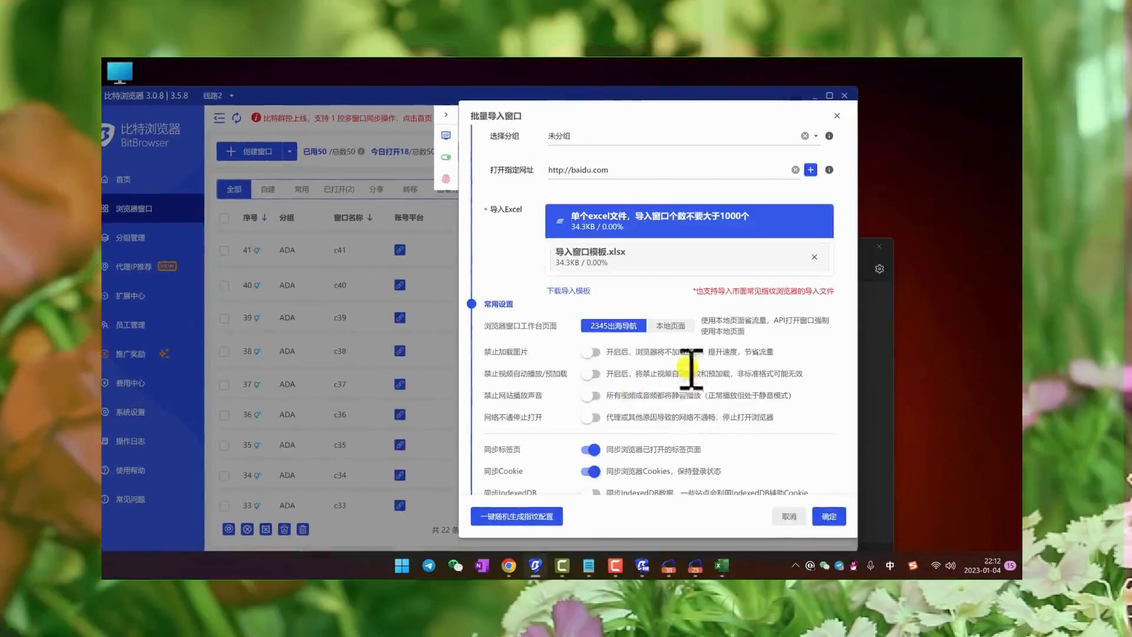
pyautogui.scroll(-10, 684, 312)
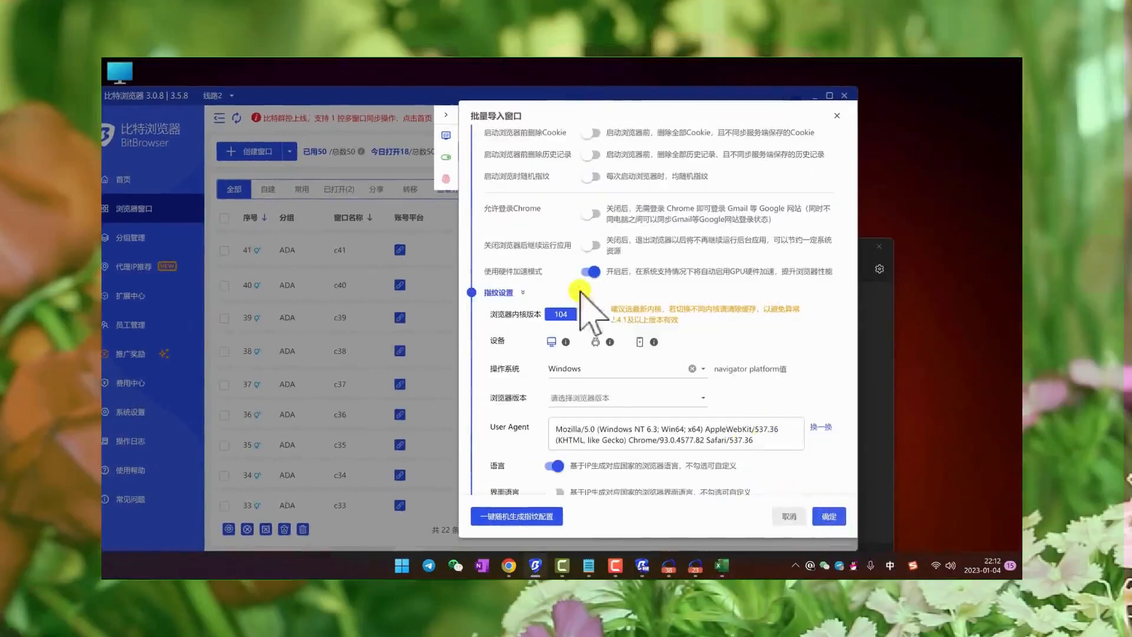
pyautogui.scroll(-2, 575, 330)
pyautogui.scroll(-13, 595, 389)
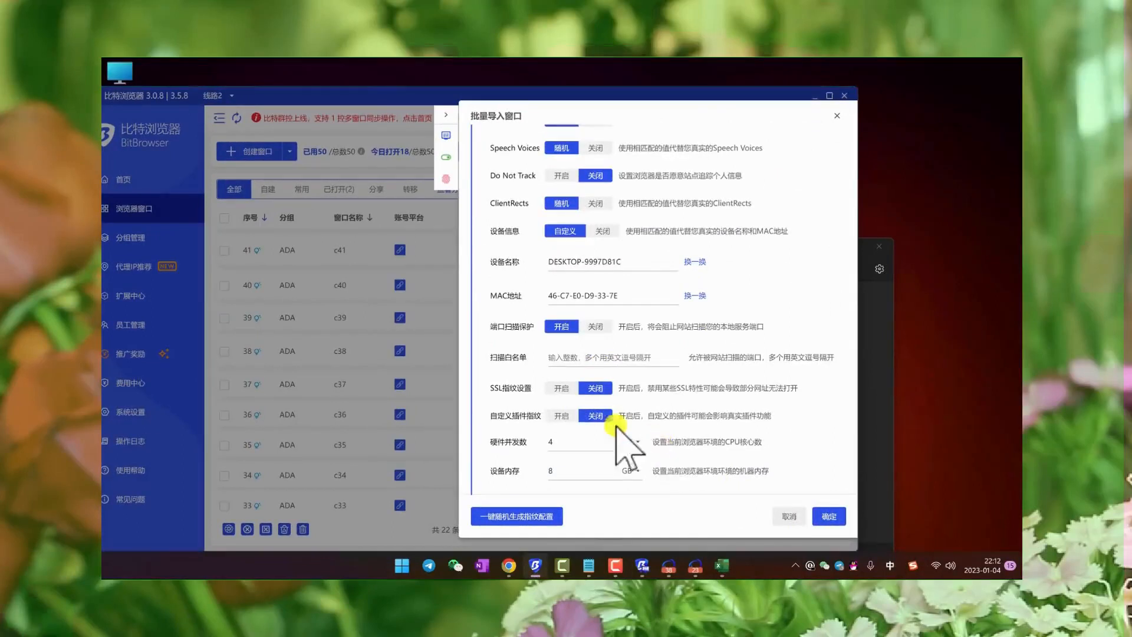
pyautogui.click(790, 516)
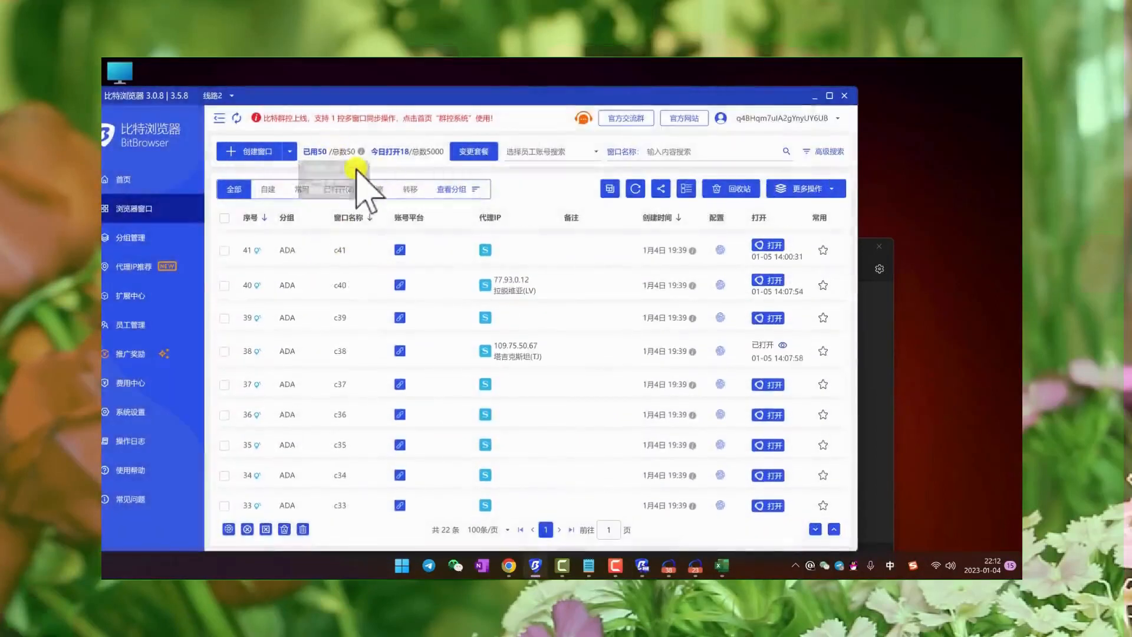
# - Select all browser windows in the list and open the batch proxy modification dialog for them
pyautogui.click(224, 217)
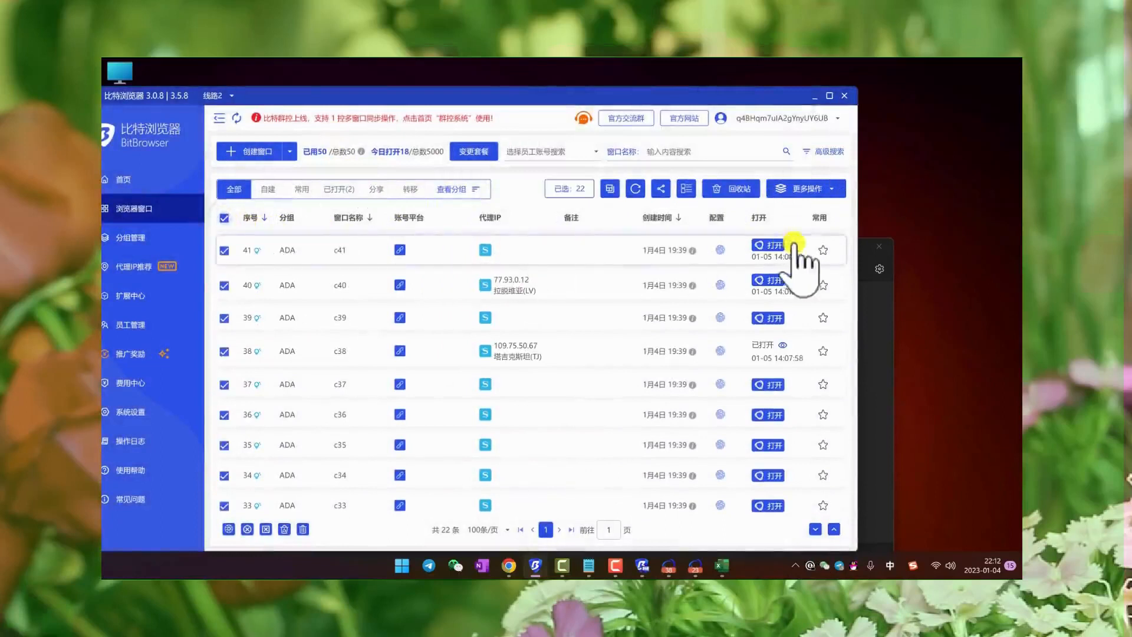
pyautogui.click(808, 188)
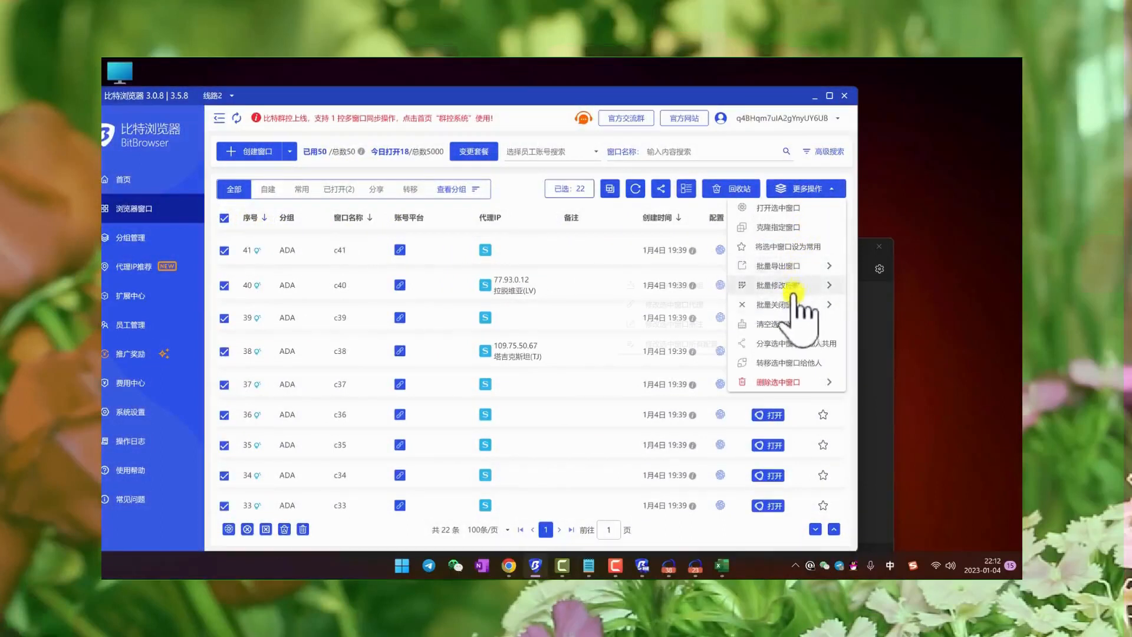
pyautogui.click(790, 285)
pyautogui.click(678, 304)
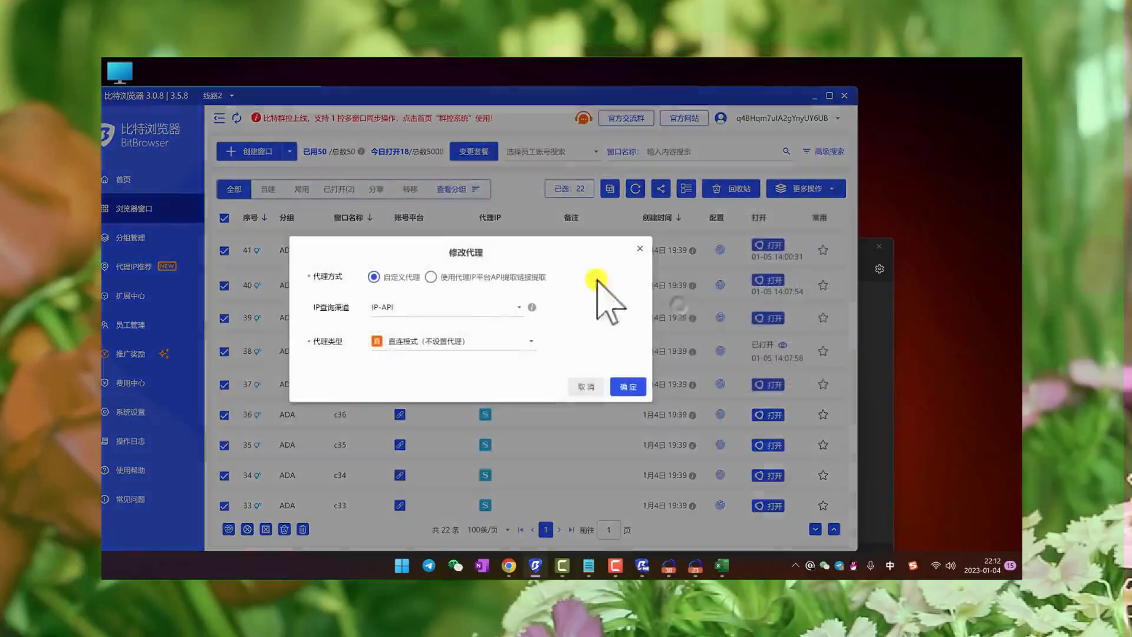
# - Set the proxy method to API link extraction with Rola-IP as the provider and http as the protocol
pyautogui.click(468, 278)
pyautogui.click(402, 243)
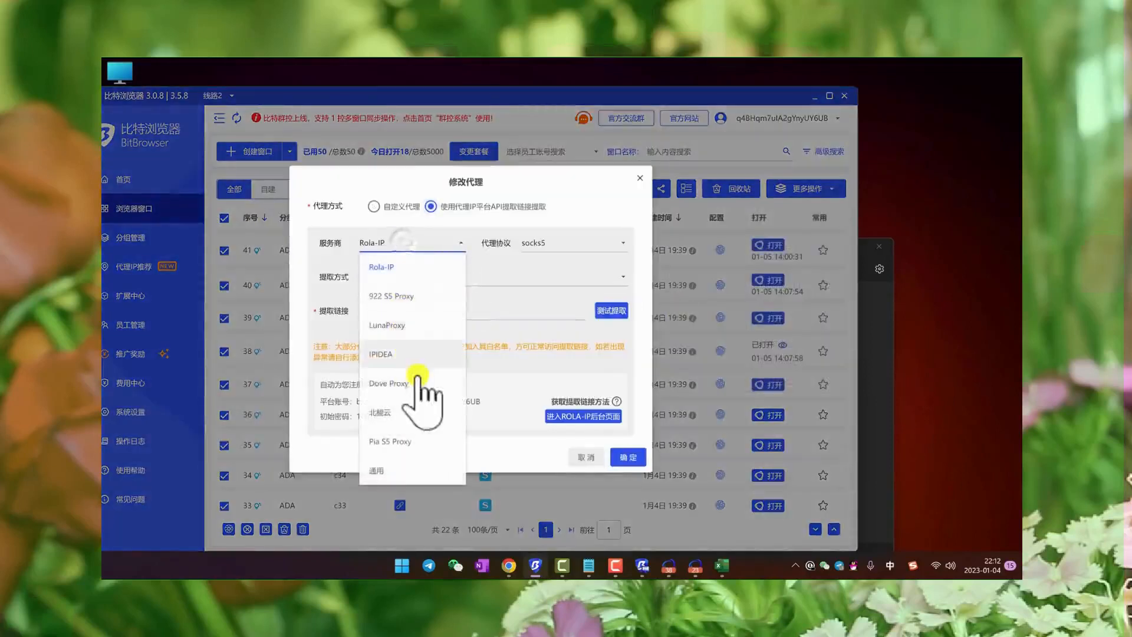
pyautogui.click(405, 259)
pyautogui.click(564, 242)
pyautogui.click(539, 295)
# - Fill the extraction link field with the placeholder text 提取的api输入到这里
pyautogui.click(404, 313)
pyautogui.write('测试001')
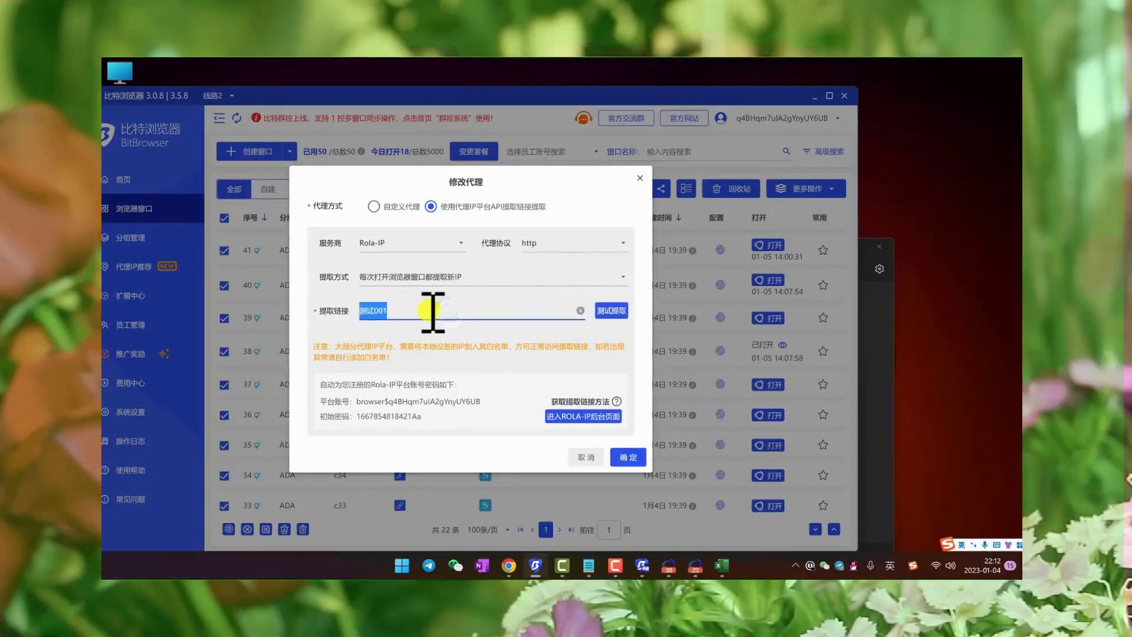
pyautogui.press('BackSpace')
pyautogui.press('BackSpace')
pyautogui.press('shift')
pyautogui.write('提取的ap')
pyautogui.press('shift')
pyautogui.write('i输入到这')
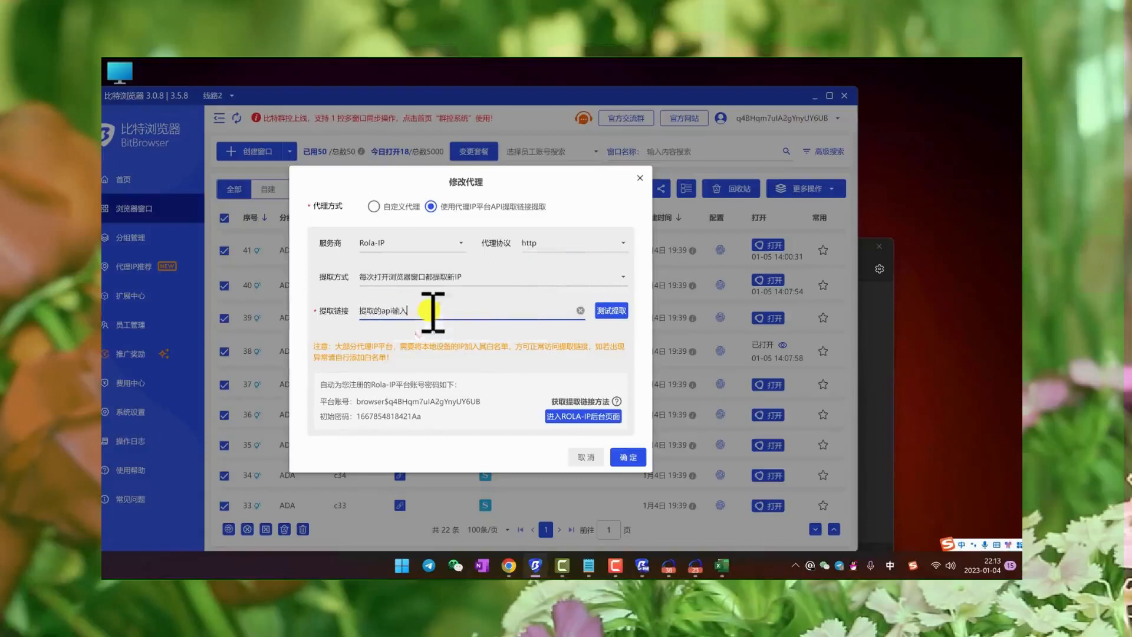
pyautogui.write('里')
# - Look over LunaProxy's API link generation options in Chrome, and return to BitBrowser to dismiss the proxy modification dialog
pyautogui.click(510, 567)
pyautogui.scroll(2, 560, 283)
pyautogui.scroll(-3, 565, 330)
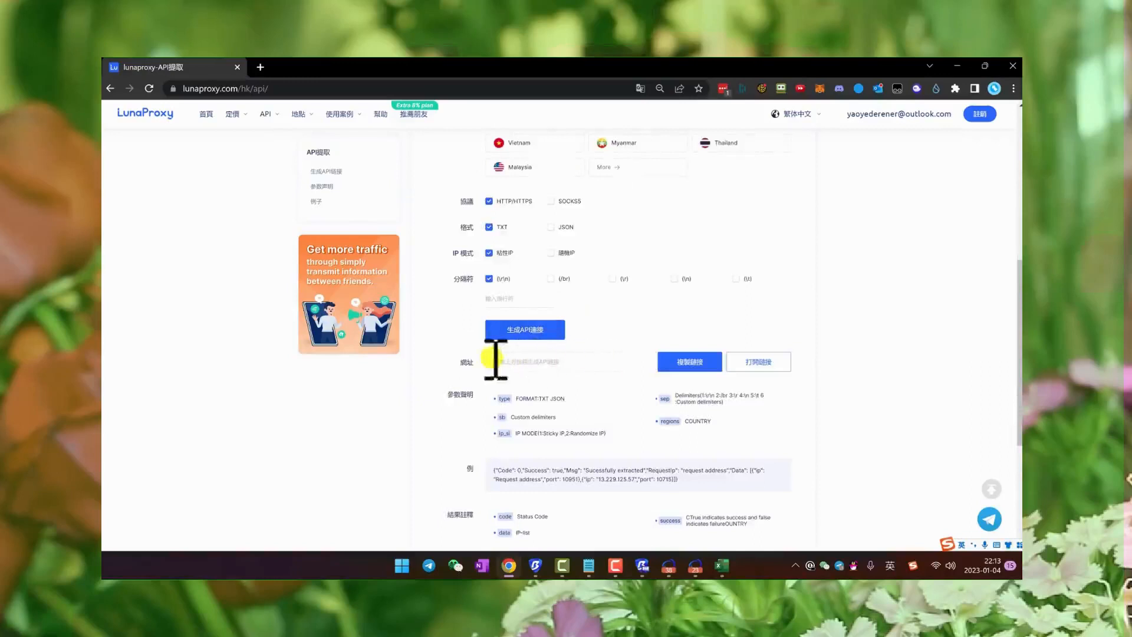
pyautogui.scroll(5, 560, 365)
pyautogui.scroll(-1, 560, 372)
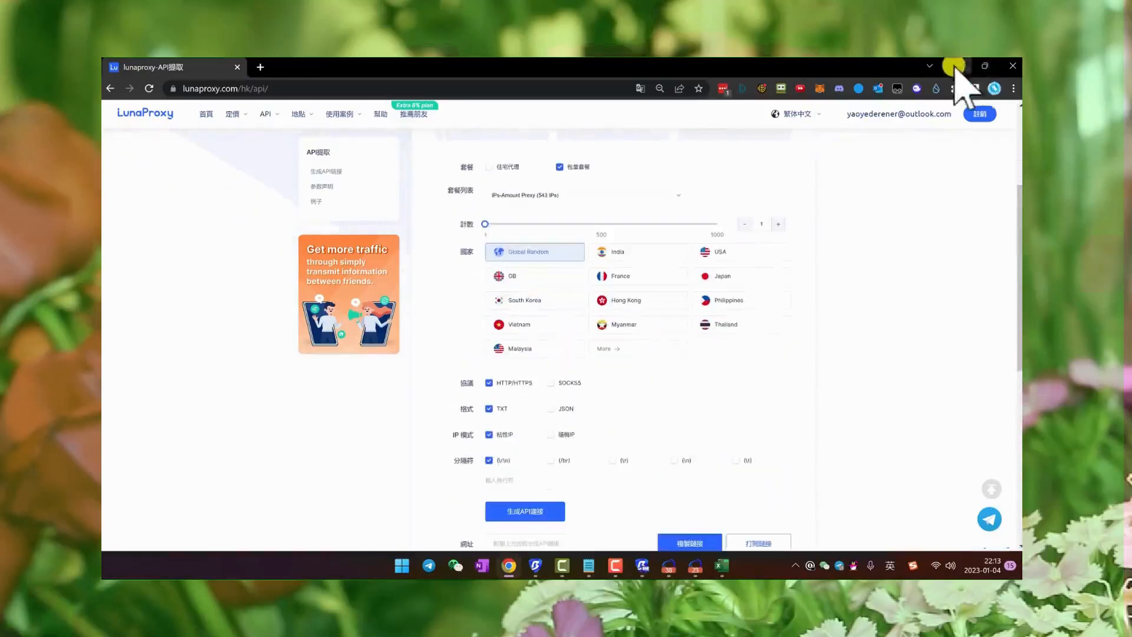
pyautogui.click(957, 65)
pyautogui.tripleClick(416, 312)
pyautogui.click(642, 178)
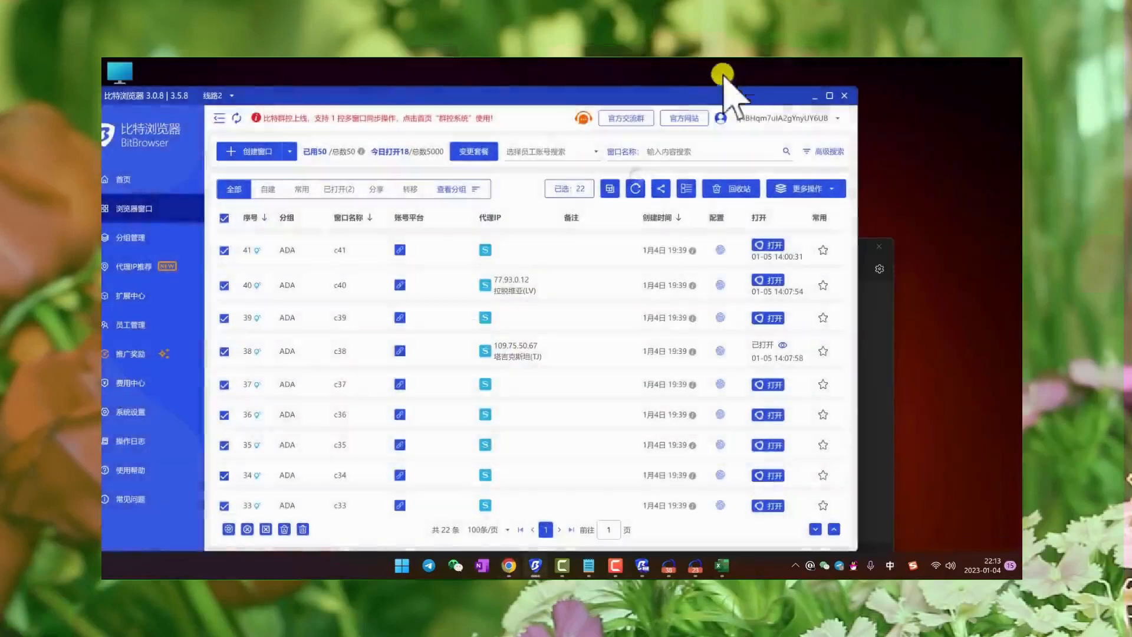
# - Maximize the BitBrowser window, look through the proxy IPs in the window list, and minimize it
pyautogui.moveTo(703, 94); pyautogui.dragTo(754, 95)
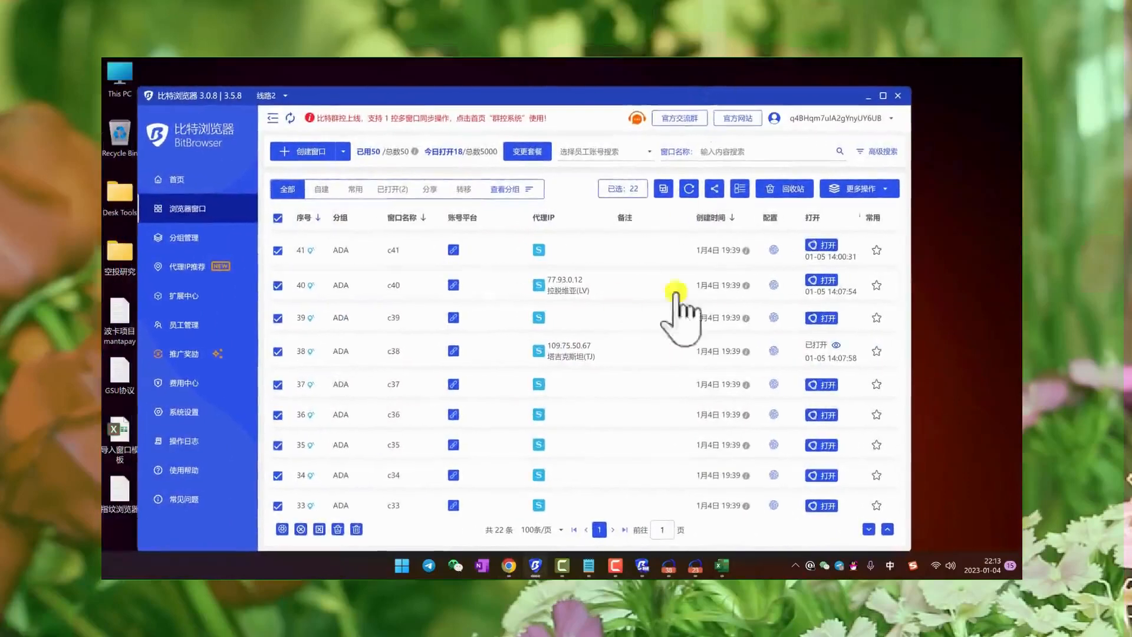
pyautogui.click(881, 96)
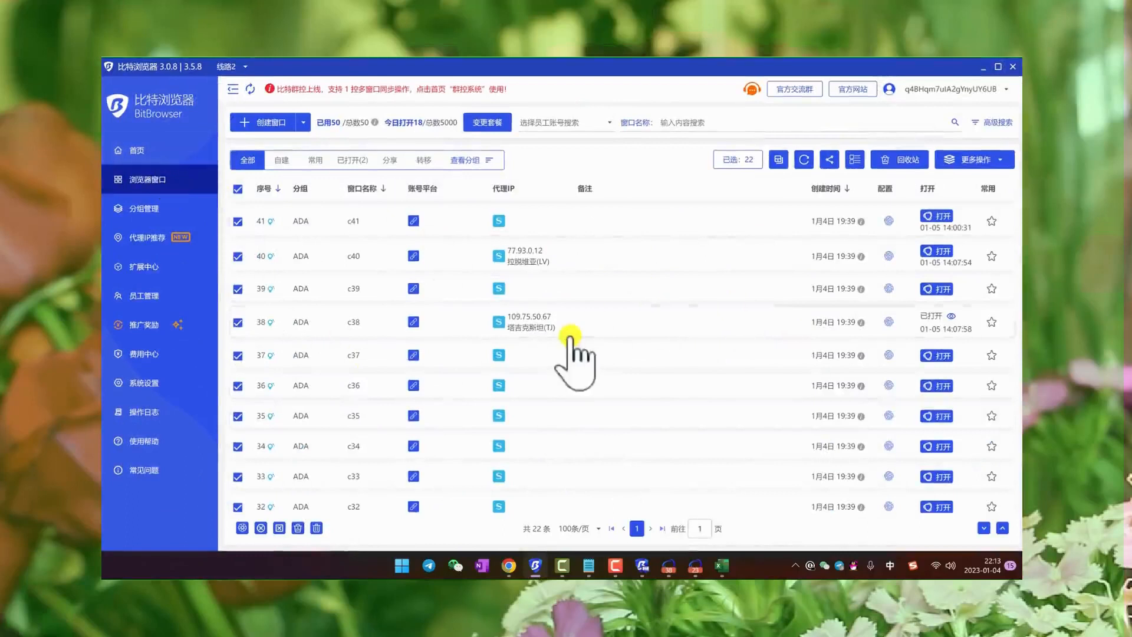
pyautogui.scroll(-2, 648, 471)
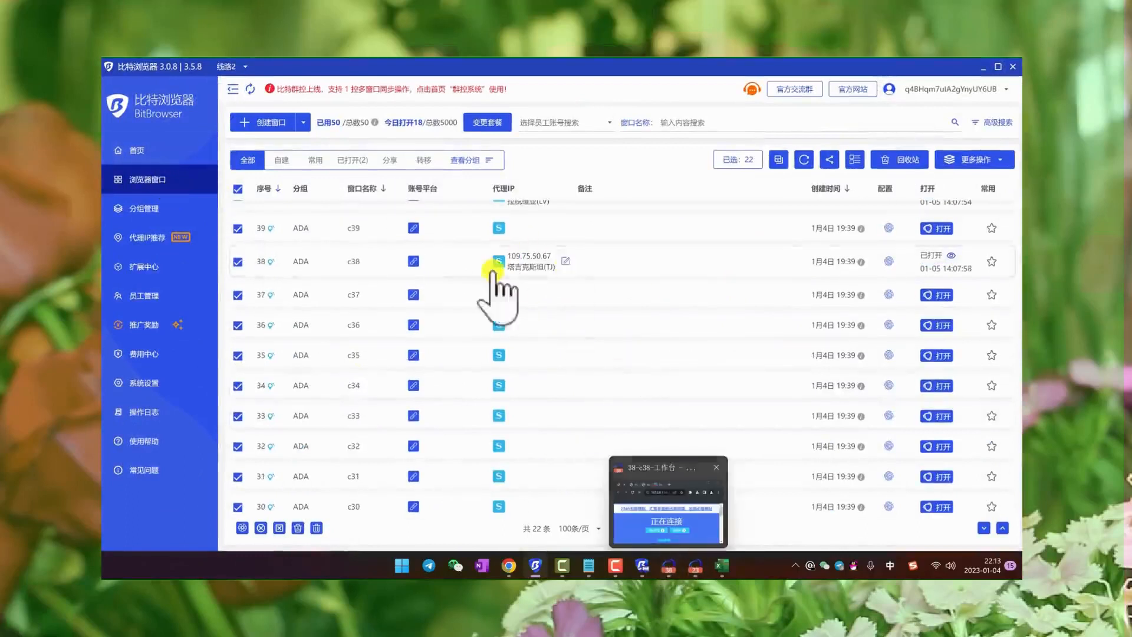
pyautogui.scroll(2, 498, 290)
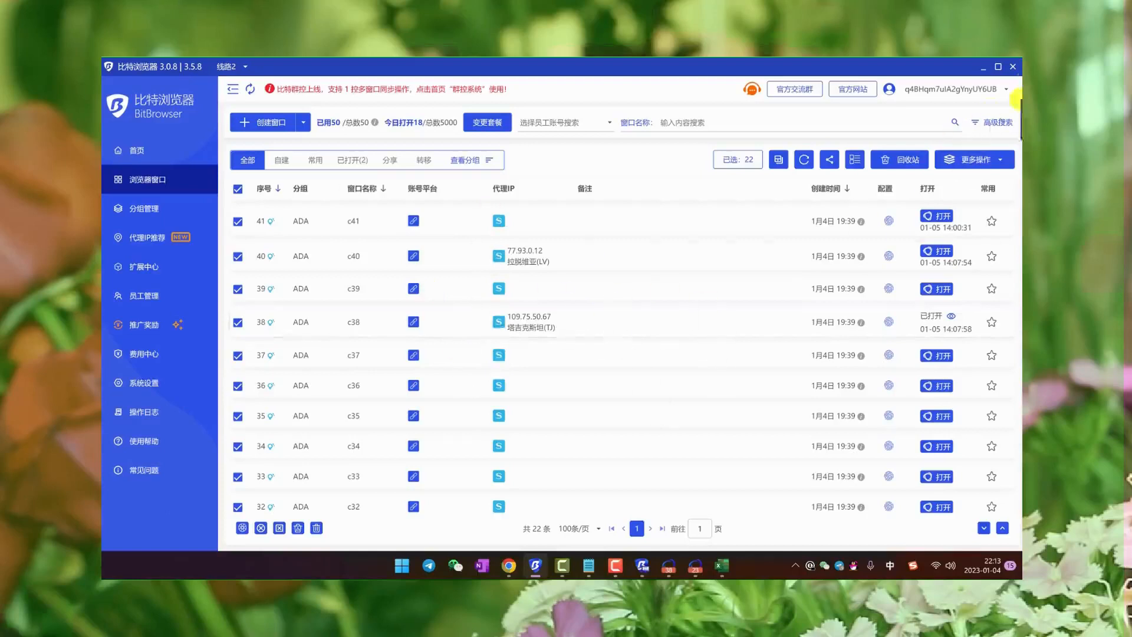
pyautogui.click(980, 67)
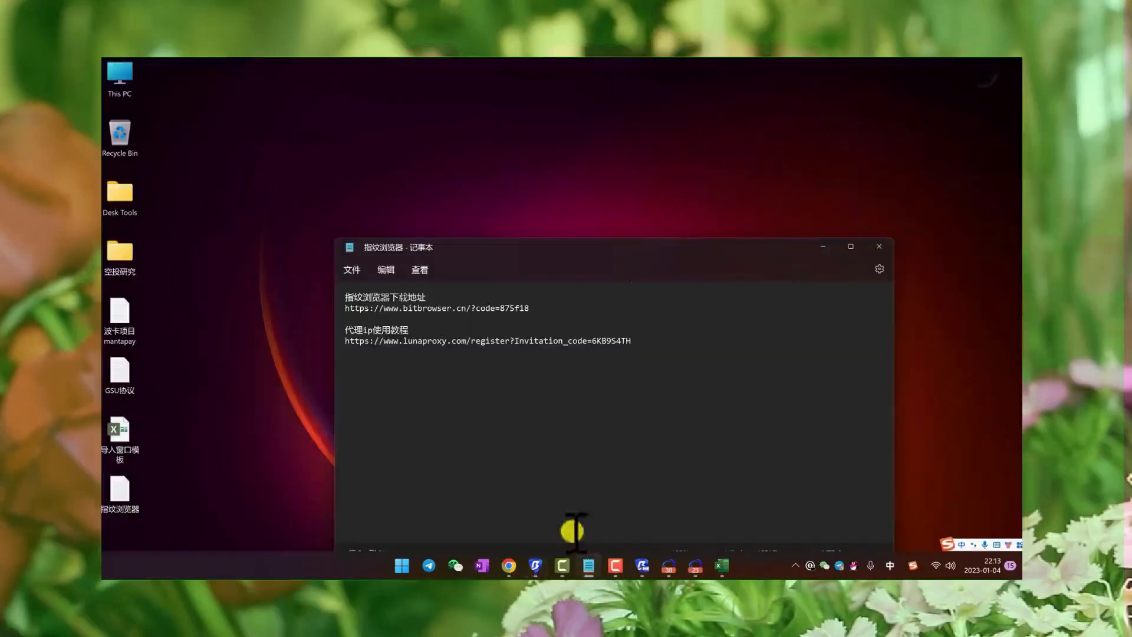
# - Bring up the group control window, minimize Chrome, and reposition the group control window so Notepad is accessible
pyautogui.click(511, 569)
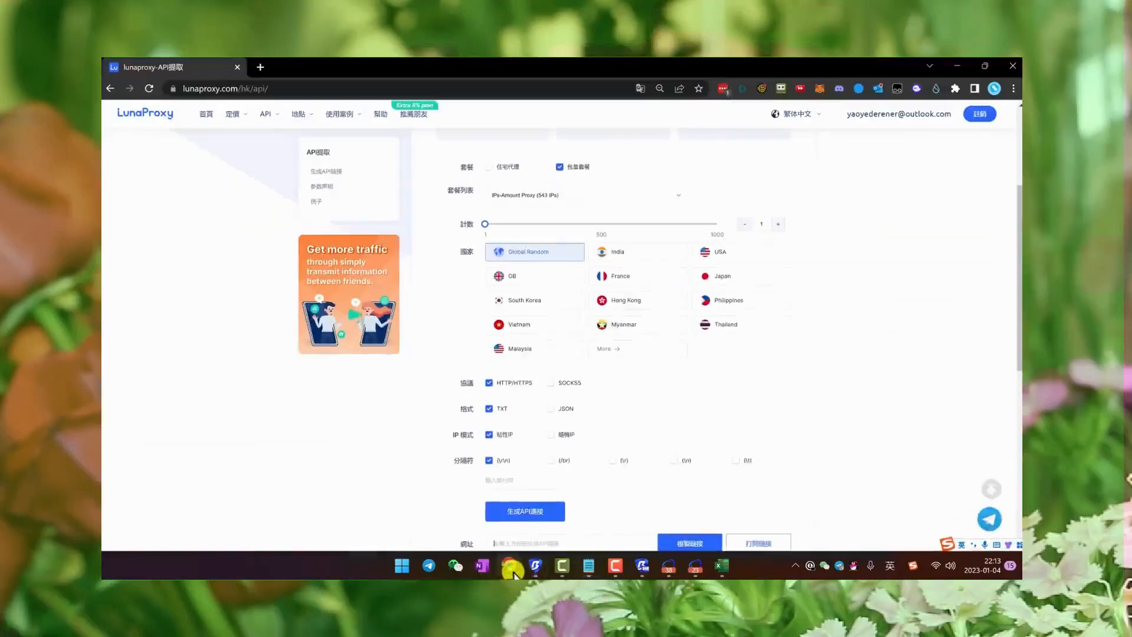
pyautogui.click(643, 566)
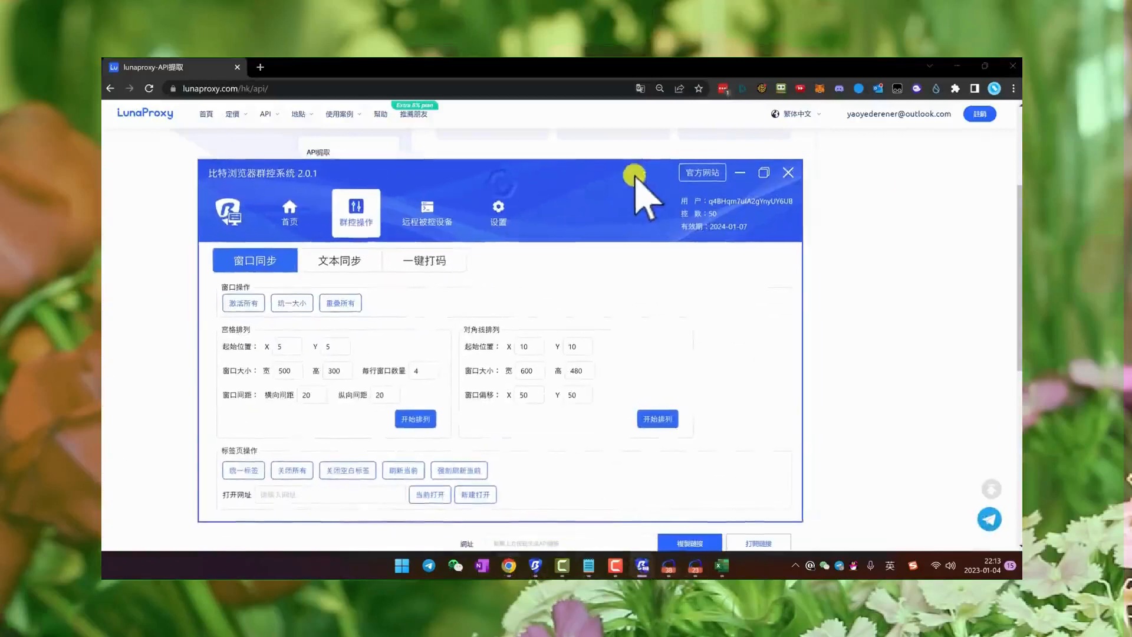
pyautogui.click(956, 66)
pyautogui.moveTo(581, 173); pyautogui.dragTo(486, 179)
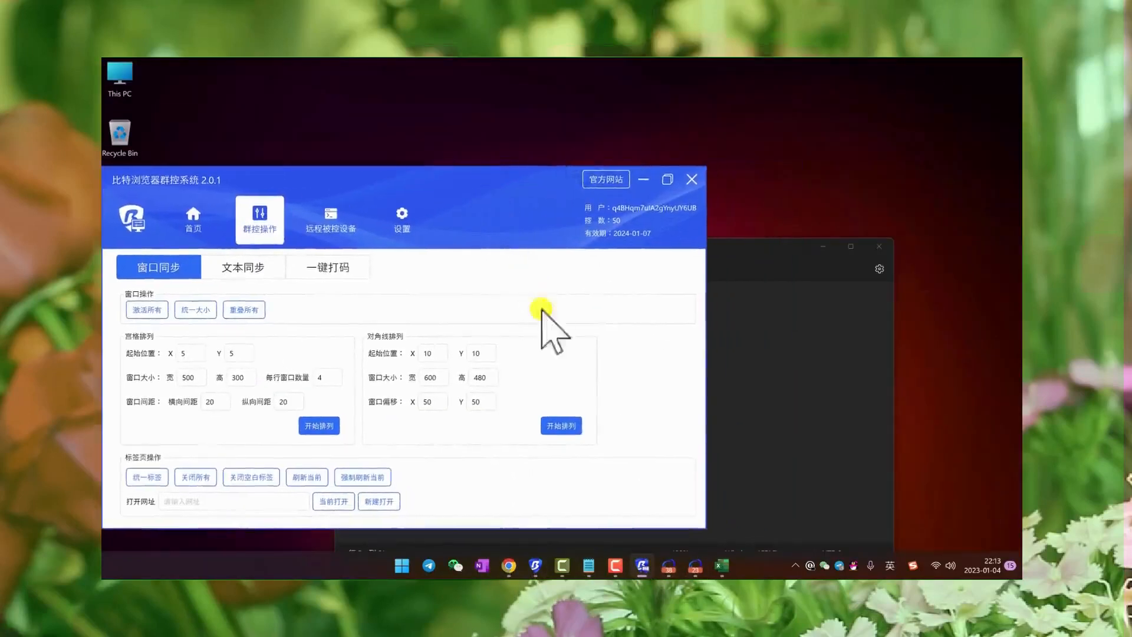
# - Add the line 每天刷30-50/项目，10天刷300-500，优质项目1000个 below the proxy link in the Notepad file
pyautogui.click(761, 387)
pyautogui.write('mei')
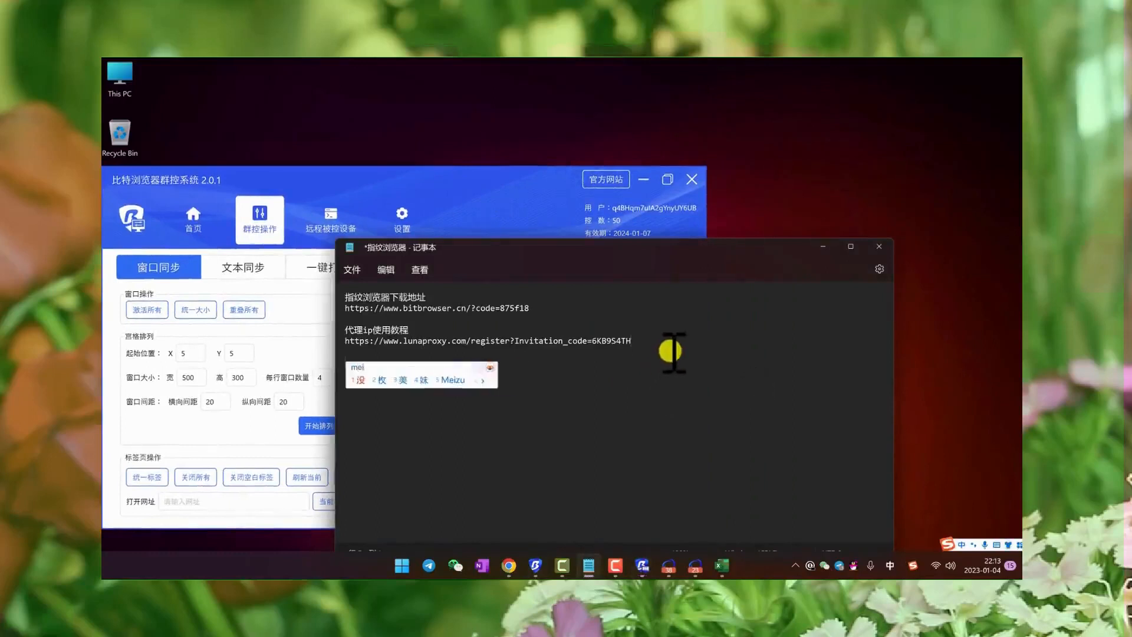
pyautogui.write('tianshua')
pyautogui.press('space')
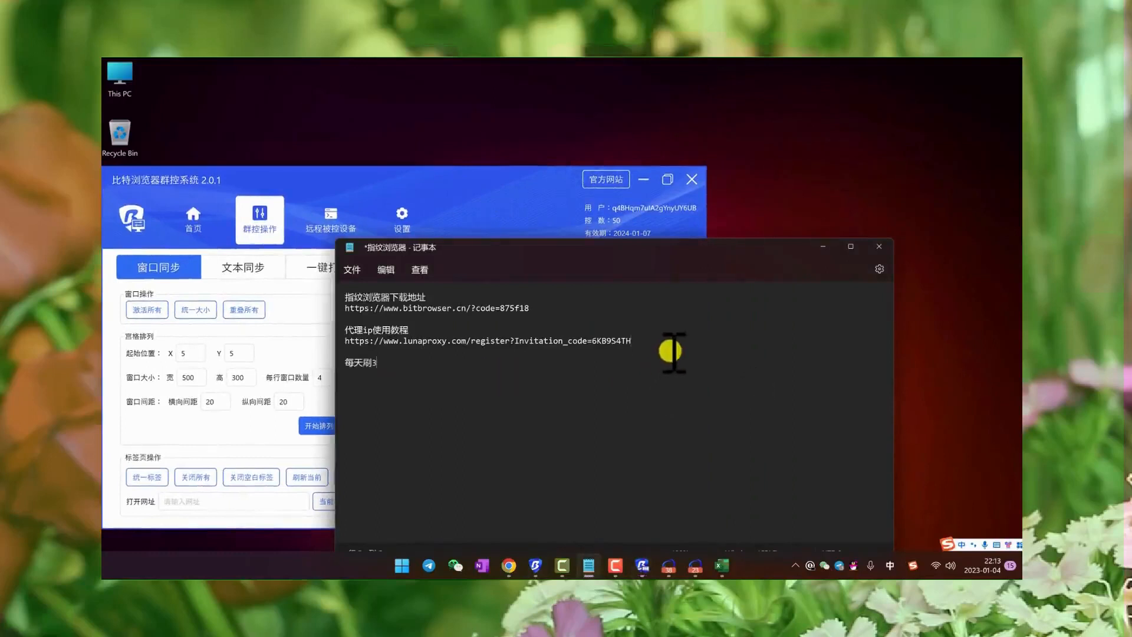
pyautogui.write('30-50/xia')
pyautogui.press('space')
pyautogui.write(',10tianshua')
pyautogui.press('space')
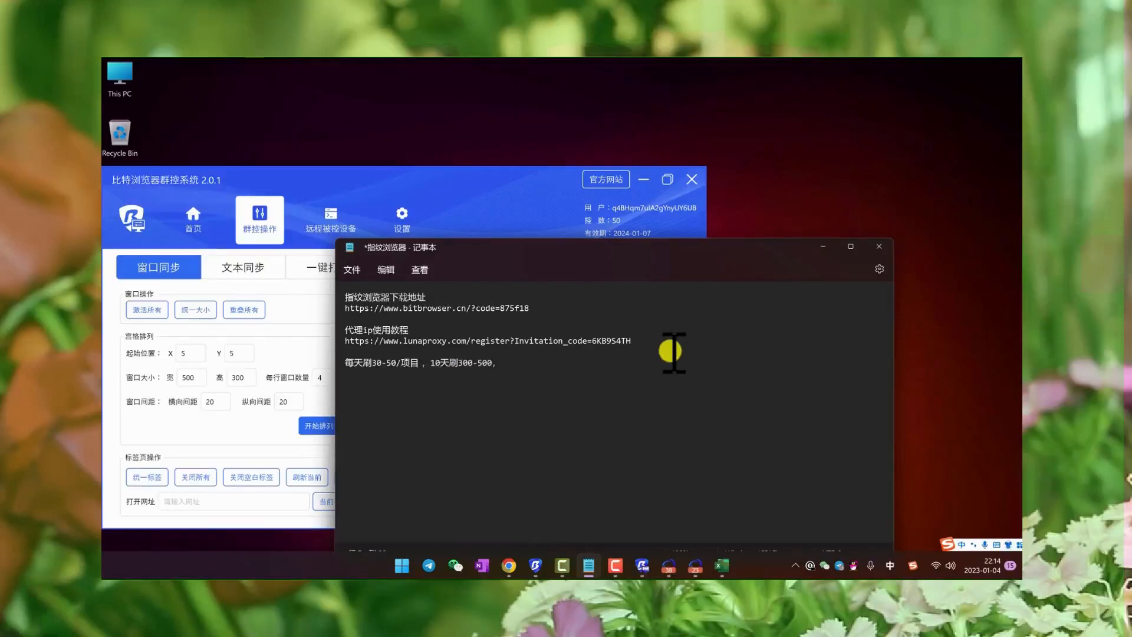
pyautogui.write('优质项目1000个')
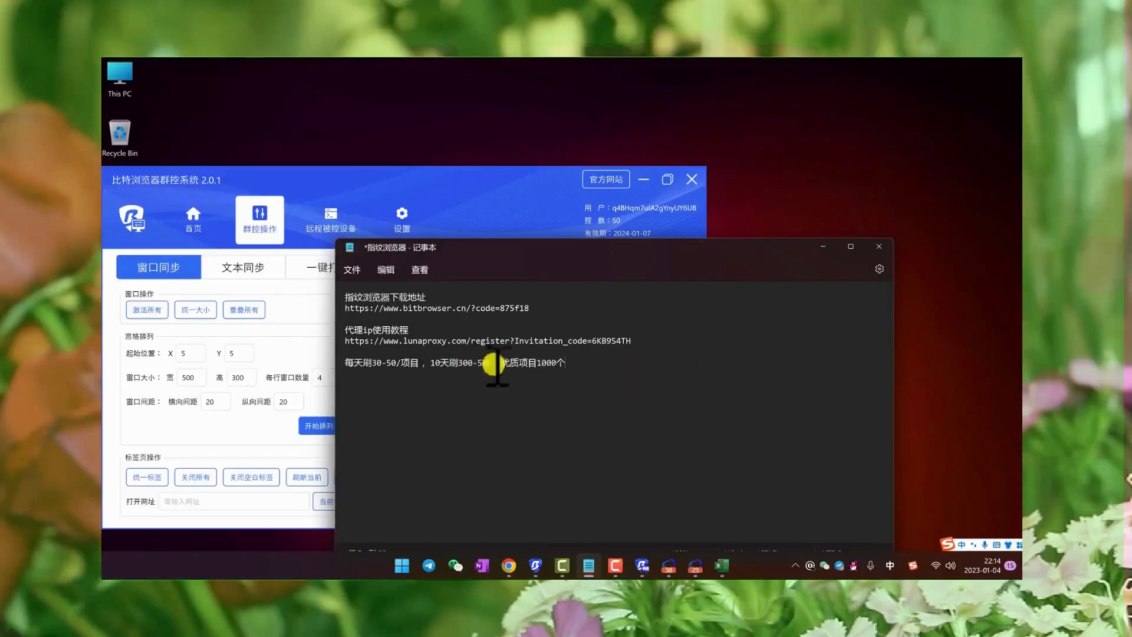
pyautogui.moveTo(573, 369); pyautogui.dragTo(343, 300)
pyautogui.click(454, 333)
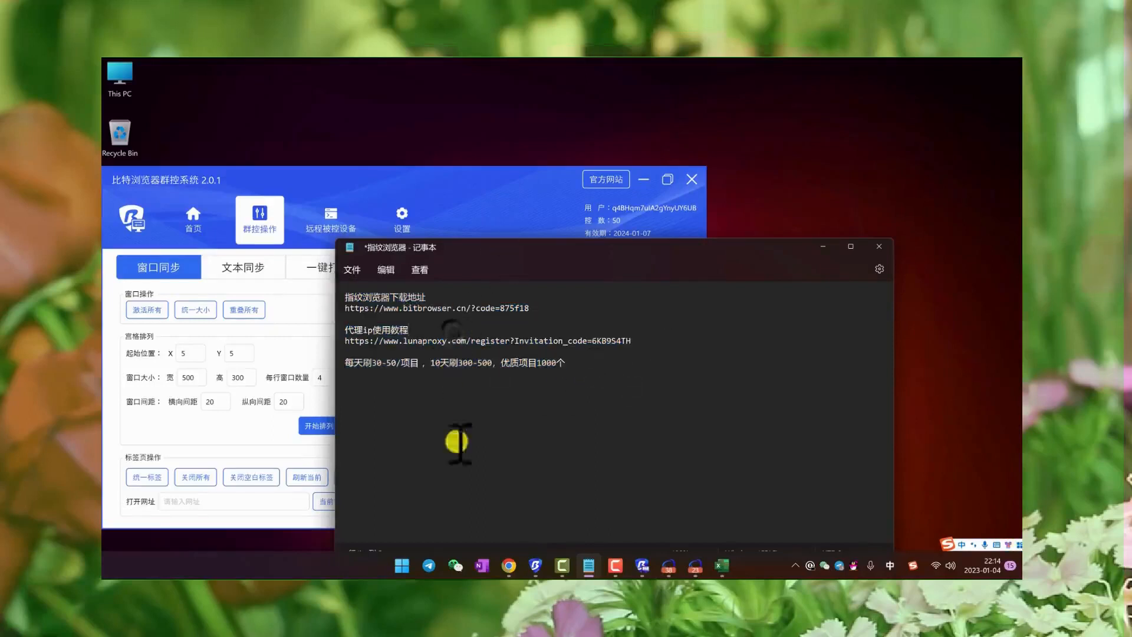
# - Check the LunaProxy page in Chrome, minimize it, and move the Notepad window so its full text area fits on the desktop
pyautogui.click(507, 568)
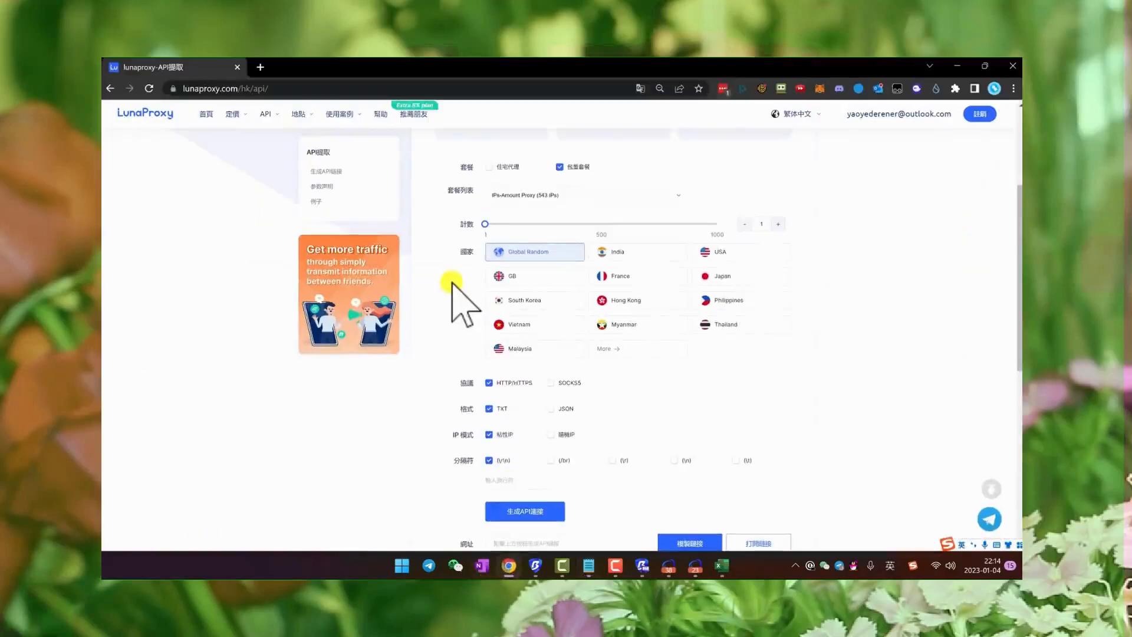
pyautogui.click(957, 65)
pyautogui.moveTo(551, 247); pyautogui.dragTo(622, 210)
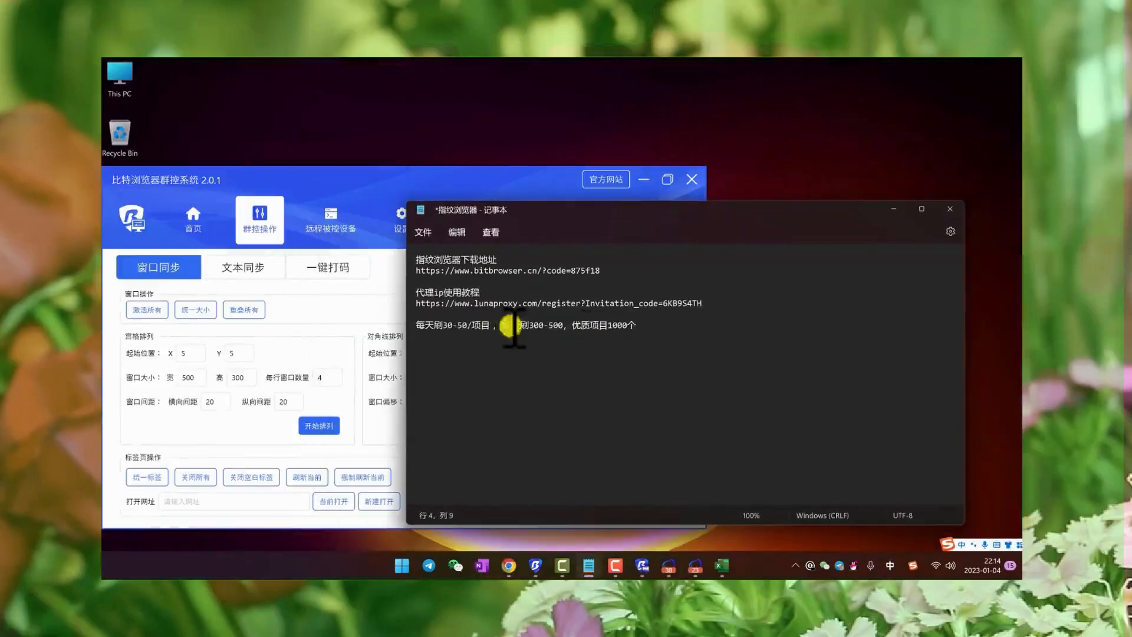
# - Review the daily and ten-day project counts, and then all the notes in Notepad, by highlighting the text
pyautogui.moveTo(567, 325); pyautogui.dragTo(425, 324)
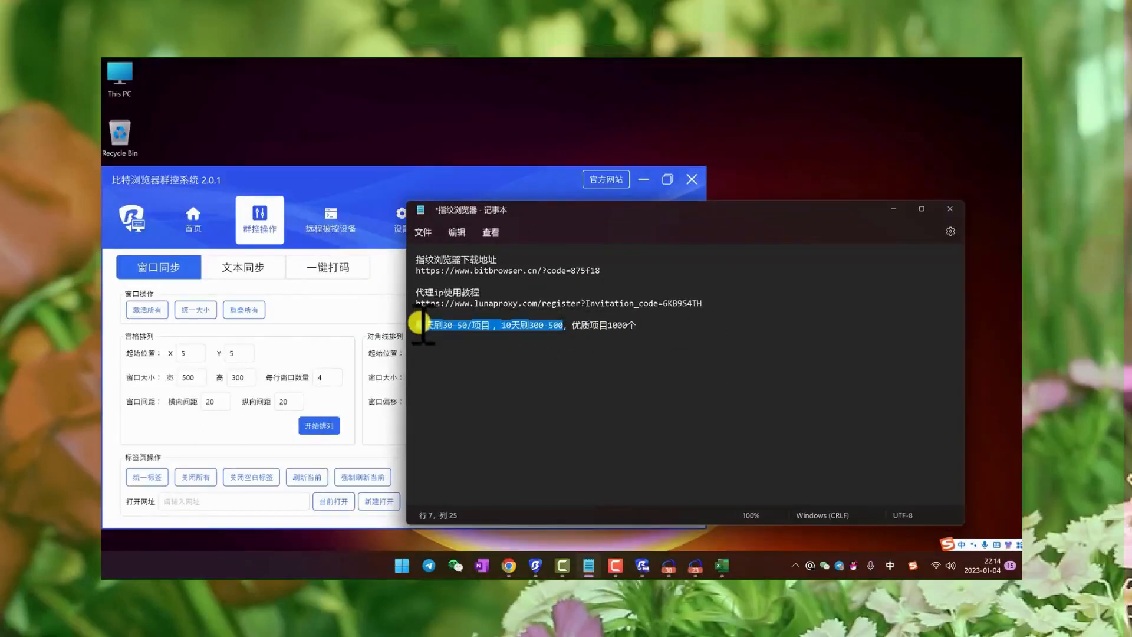
pyautogui.click(607, 324)
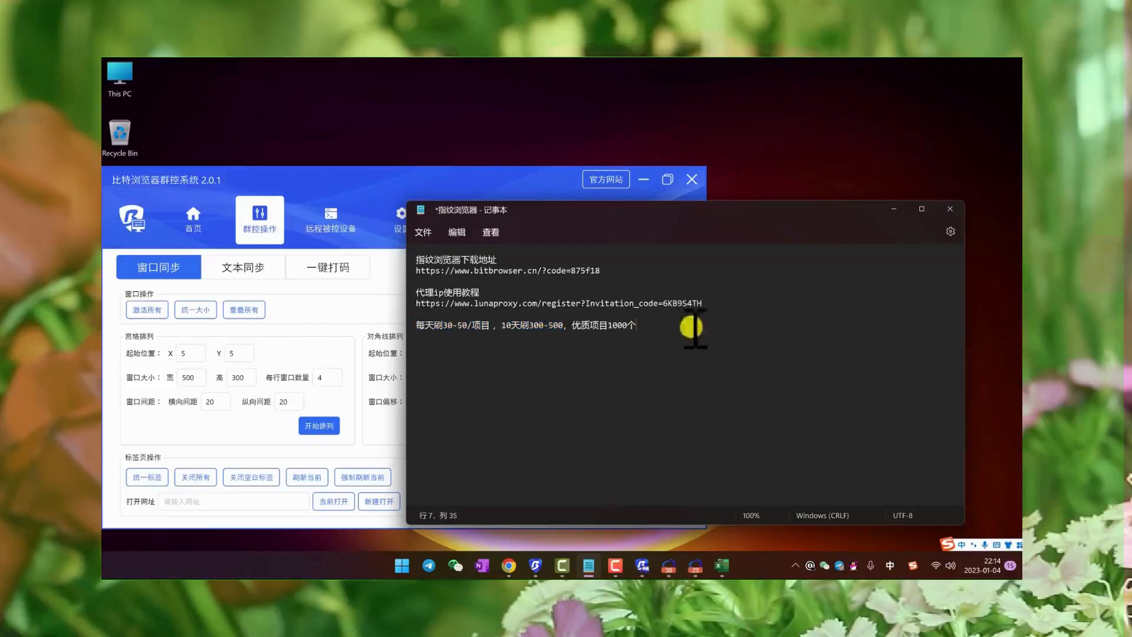
pyautogui.moveTo(667, 328); pyautogui.dragTo(415, 260)
pyautogui.click(666, 334)
pyautogui.moveTo(666, 331); pyautogui.dragTo(415, 260)
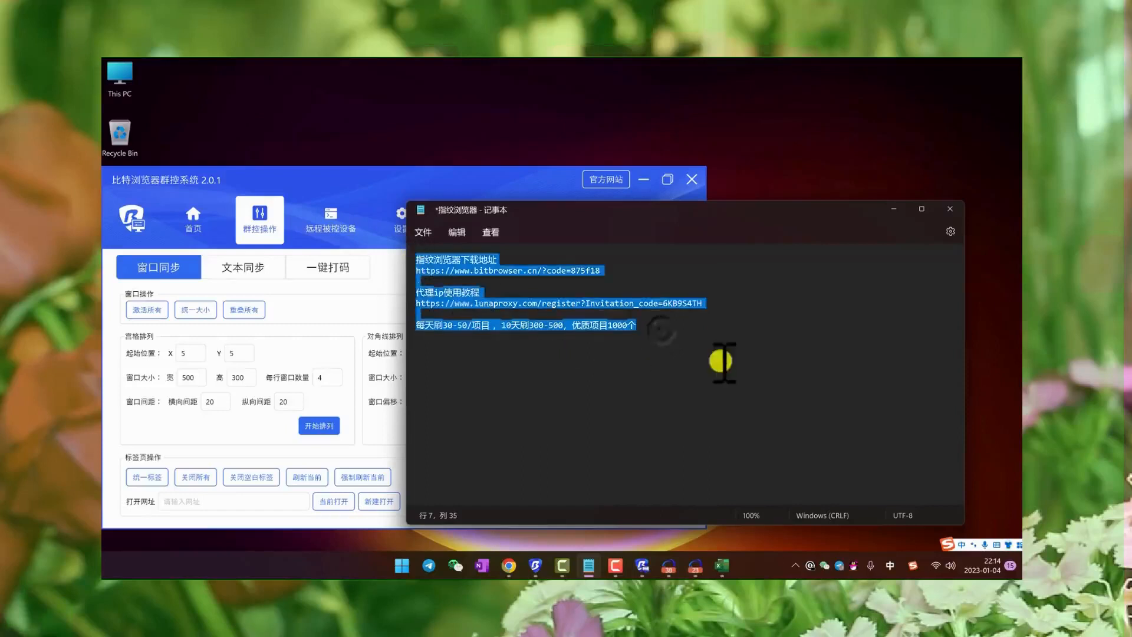
pyautogui.click(720, 359)
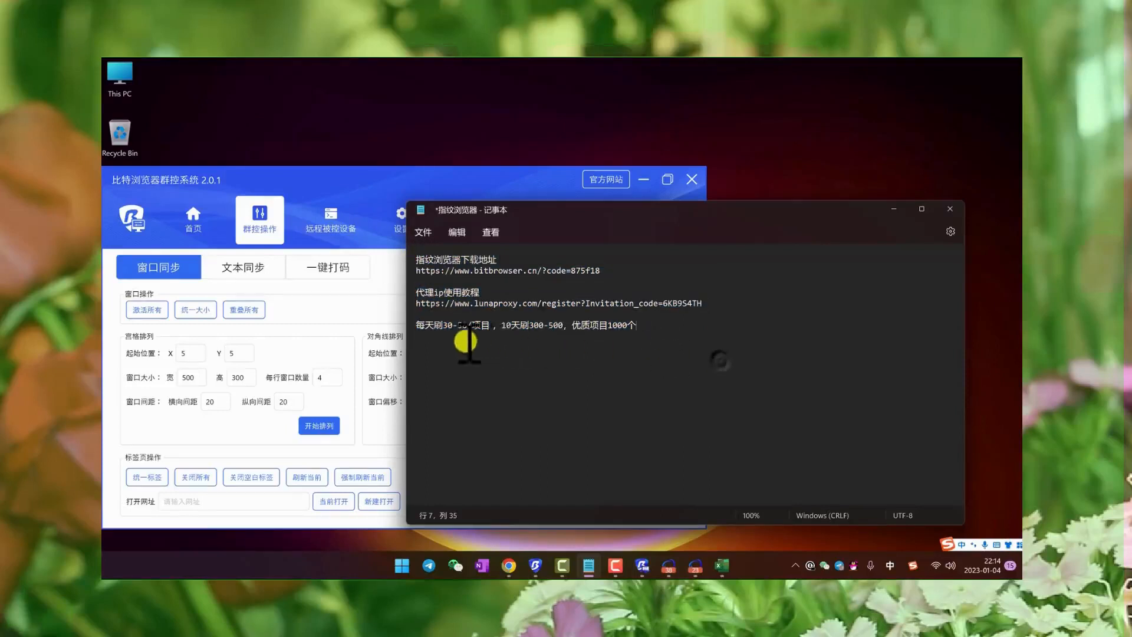
# - Switch to BitBrowser and look through the list of browser windows and their proxy IPs
pyautogui.click(536, 567)
pyautogui.scroll(-5, 530, 347)
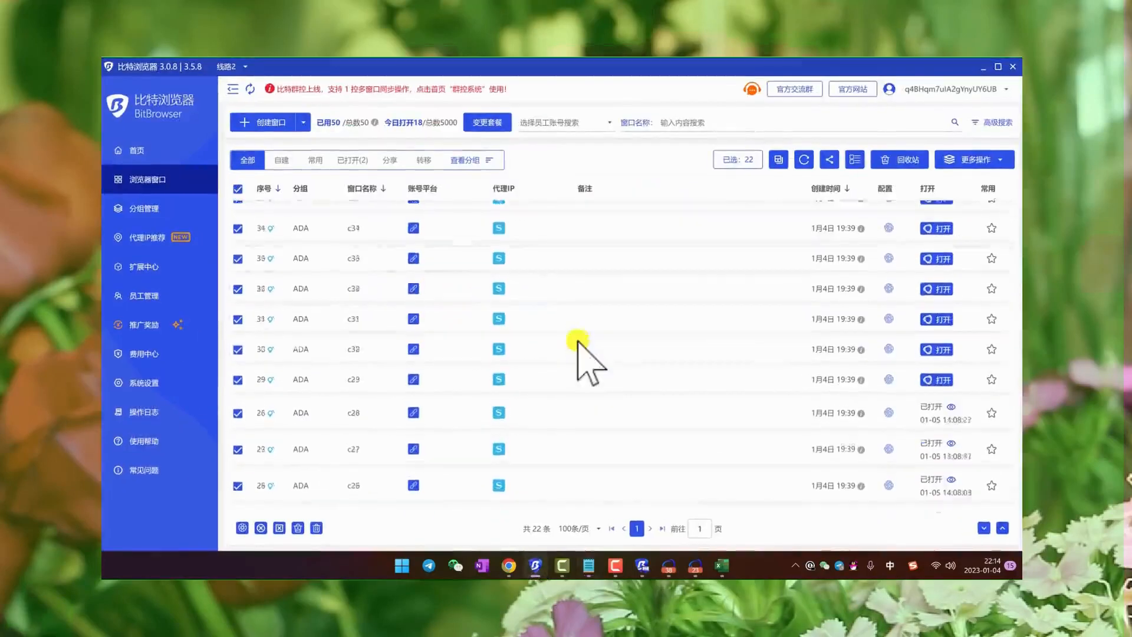
pyautogui.scroll(6, 579, 353)
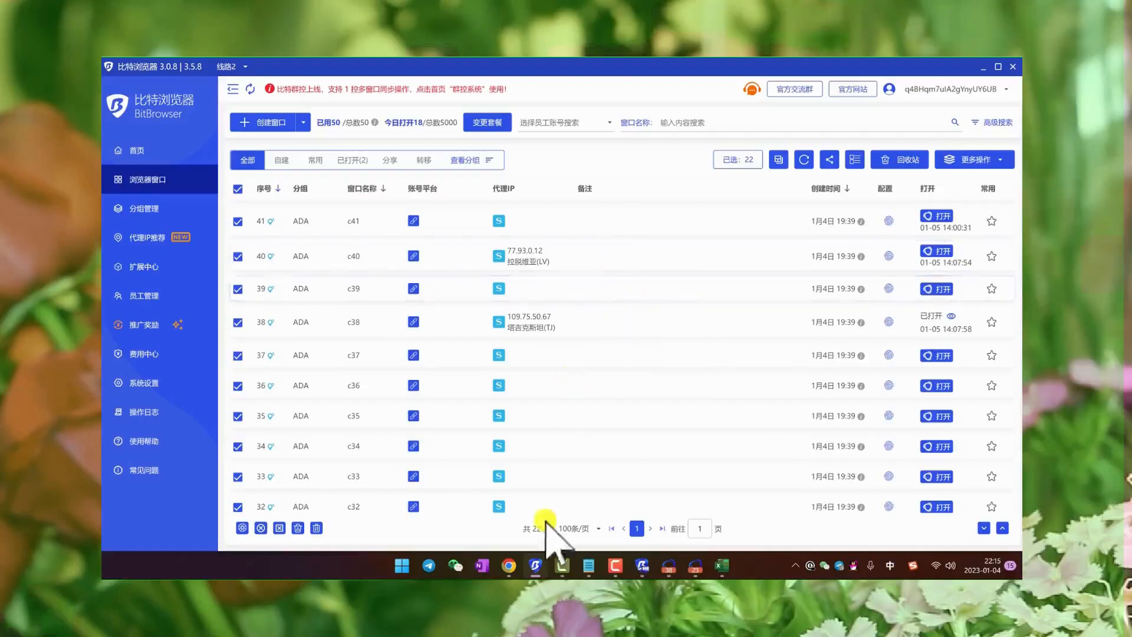
# - Switch to Chrome and close the LunaProxy API extraction page
pyautogui.click(481, 509)
pyautogui.scroll(3, 613, 168)
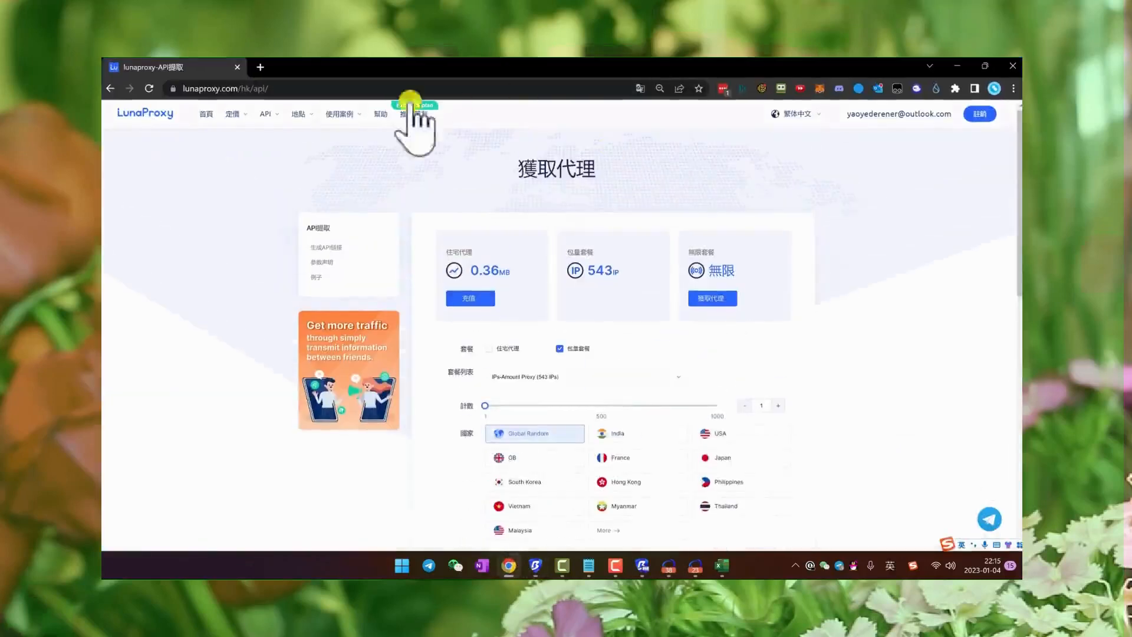
pyautogui.click(241, 67)
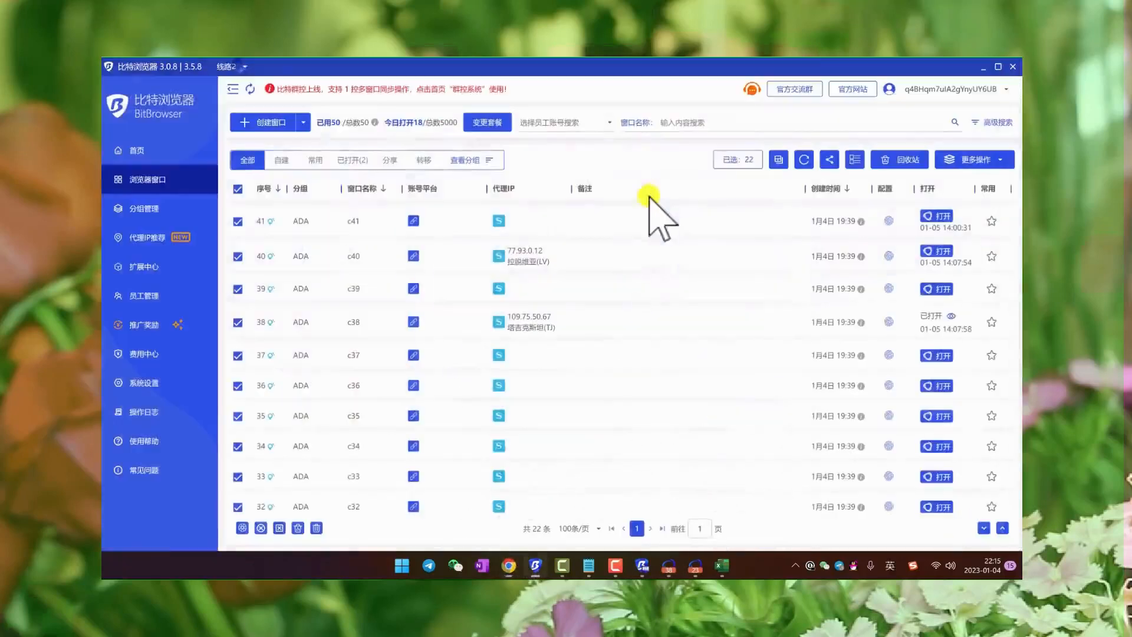
# - Open the batch configuration for the selected windows, mark browser version and device for modification, and dismiss it without applying
pyautogui.click(980, 160)
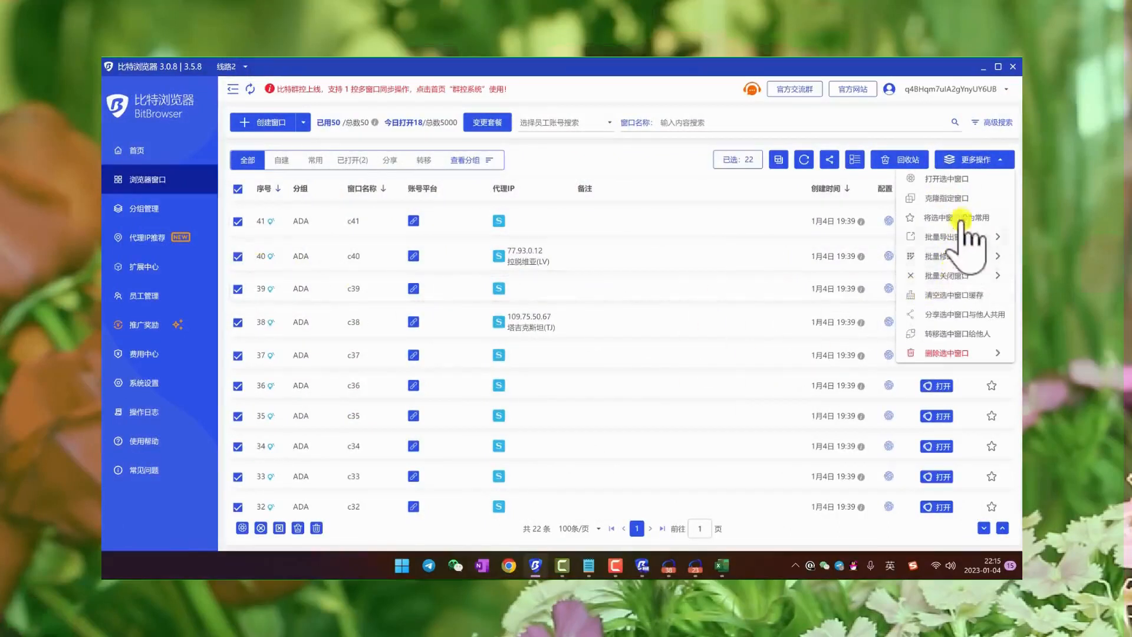
pyautogui.moveTo(955, 256)
pyautogui.click(866, 310)
pyautogui.scroll(-15, 792, 413)
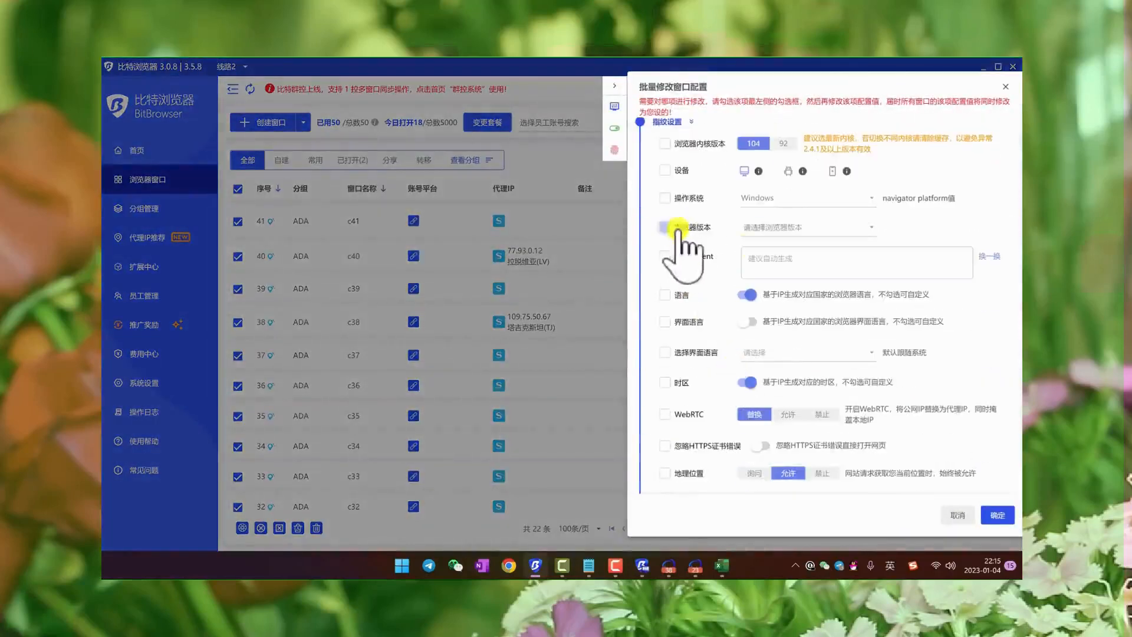
pyautogui.click(665, 227)
pyautogui.click(808, 227)
pyautogui.click(717, 240)
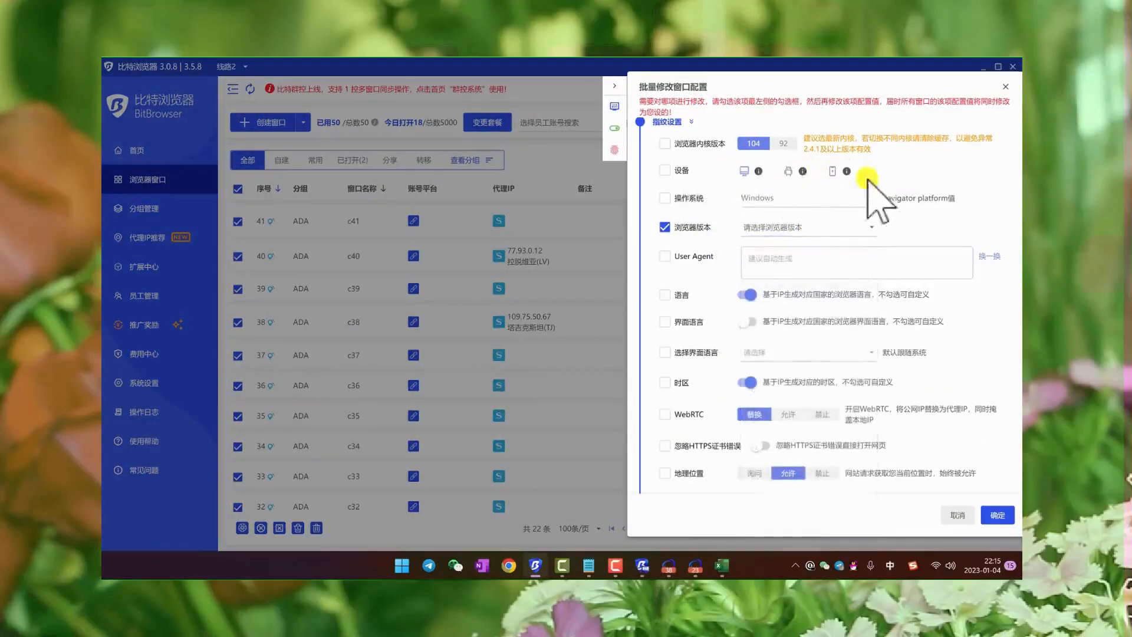
pyautogui.scroll(2, 935, 354)
pyautogui.click(664, 297)
pyautogui.scroll(-2, 828, 261)
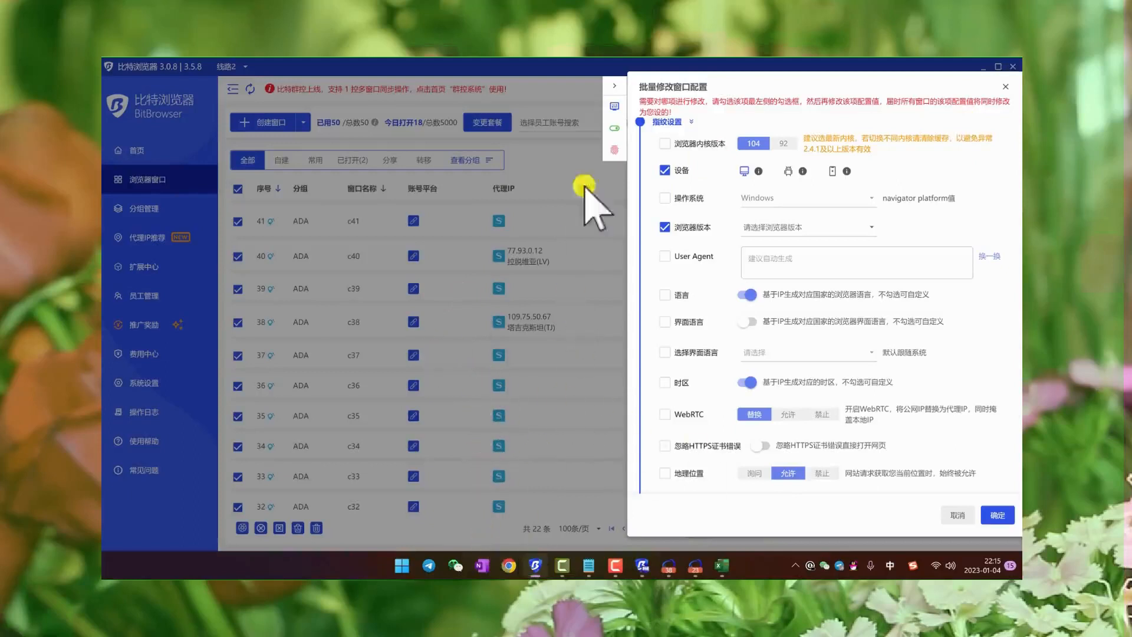
pyautogui.click(614, 85)
# - Open the billing center from the home page, compare the 10-window and 50-window plans, dismiss the plan change, and minimize BitBrowser
pyautogui.click(144, 151)
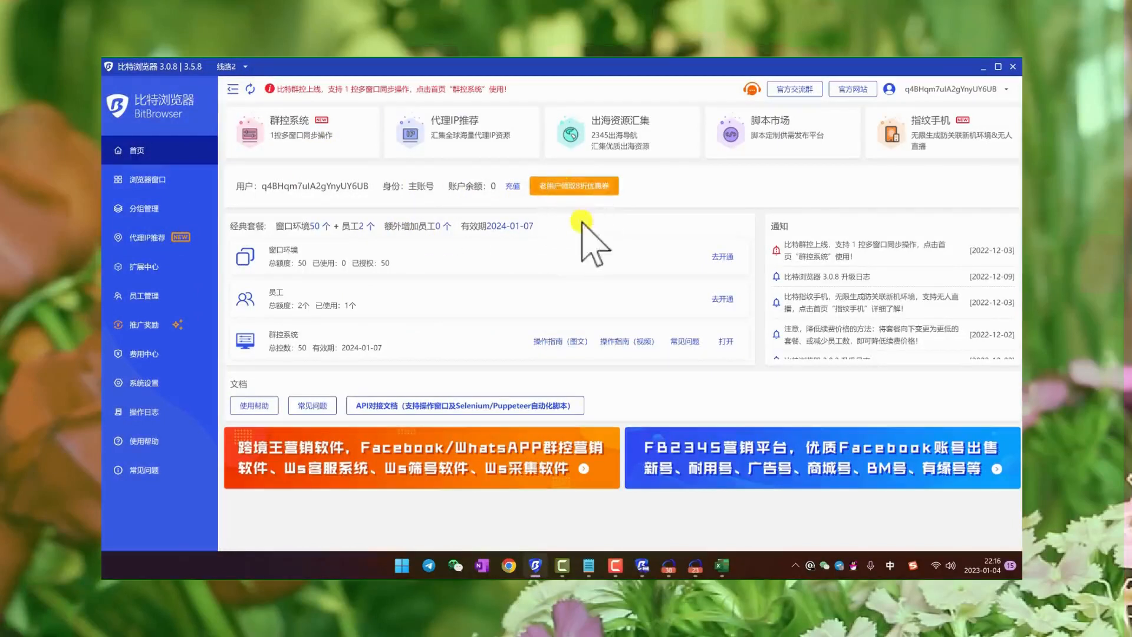
pyautogui.click(720, 298)
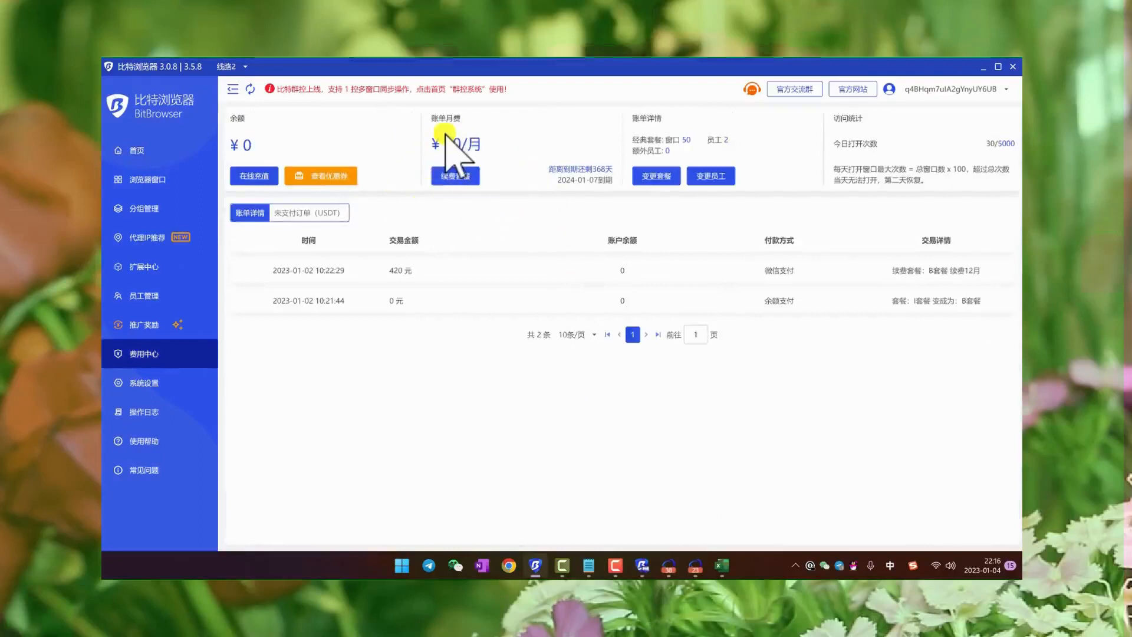
pyautogui.click(654, 177)
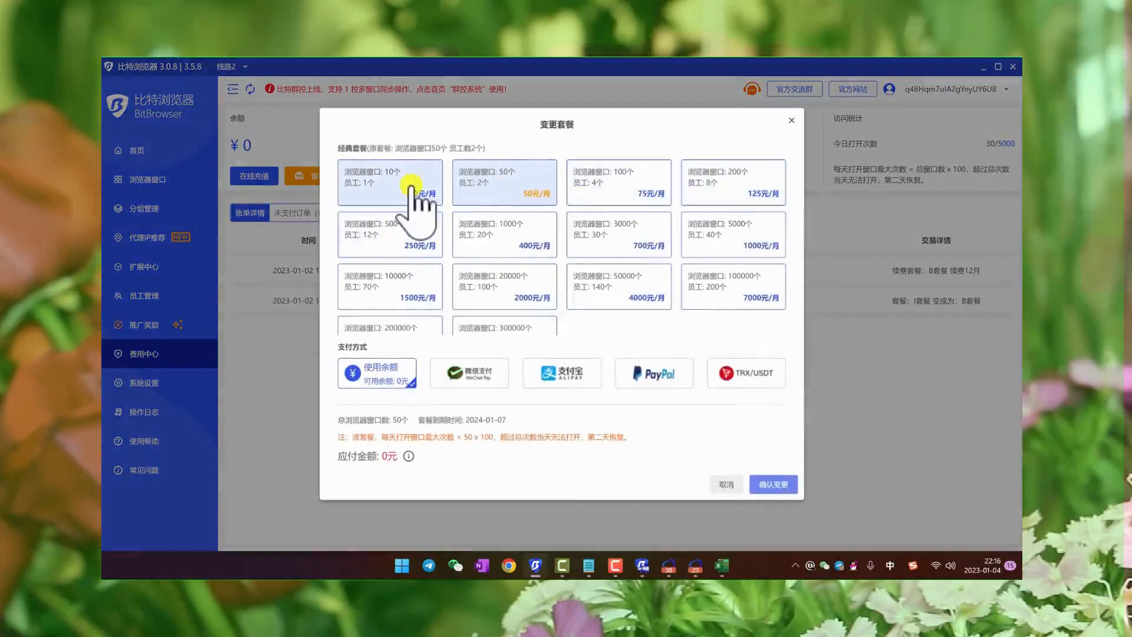
pyautogui.click(411, 187)
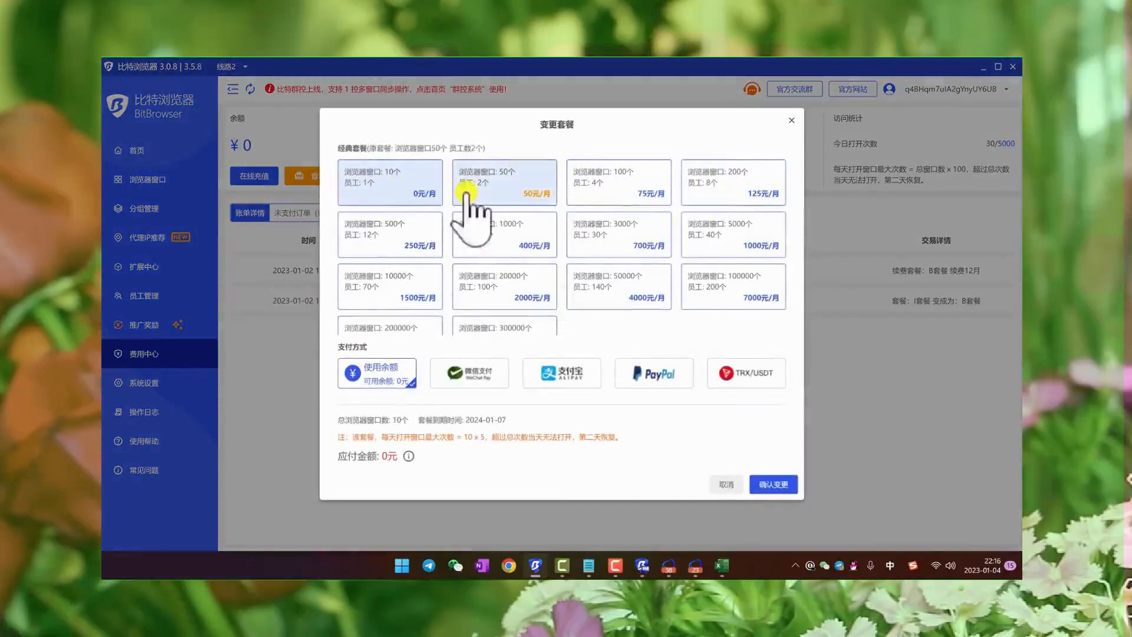
pyautogui.click(512, 190)
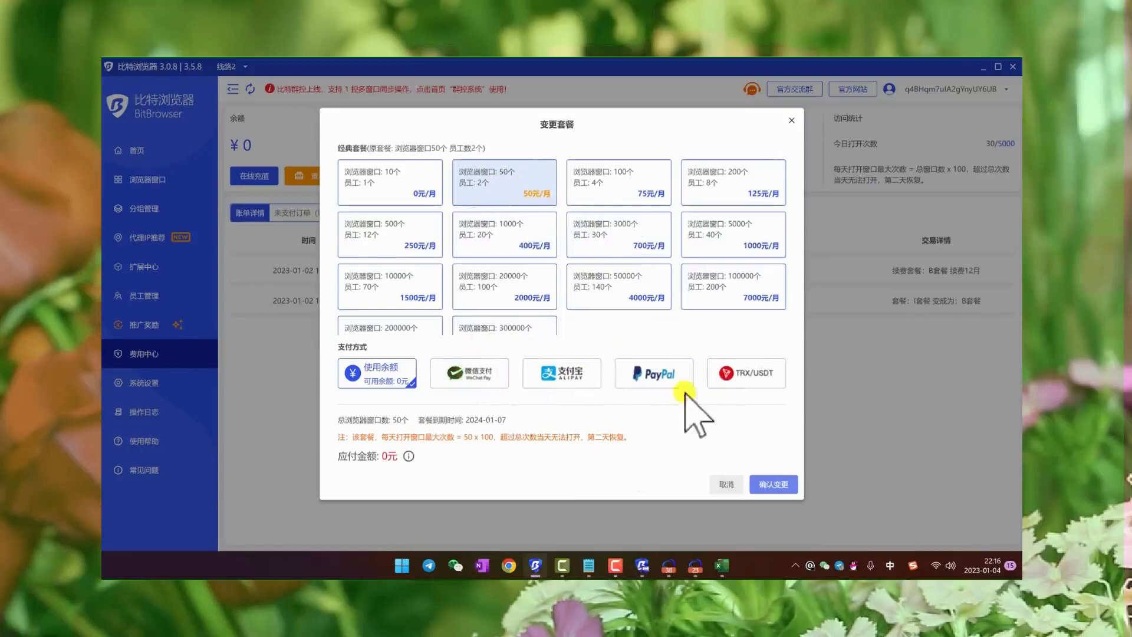
pyautogui.click(791, 122)
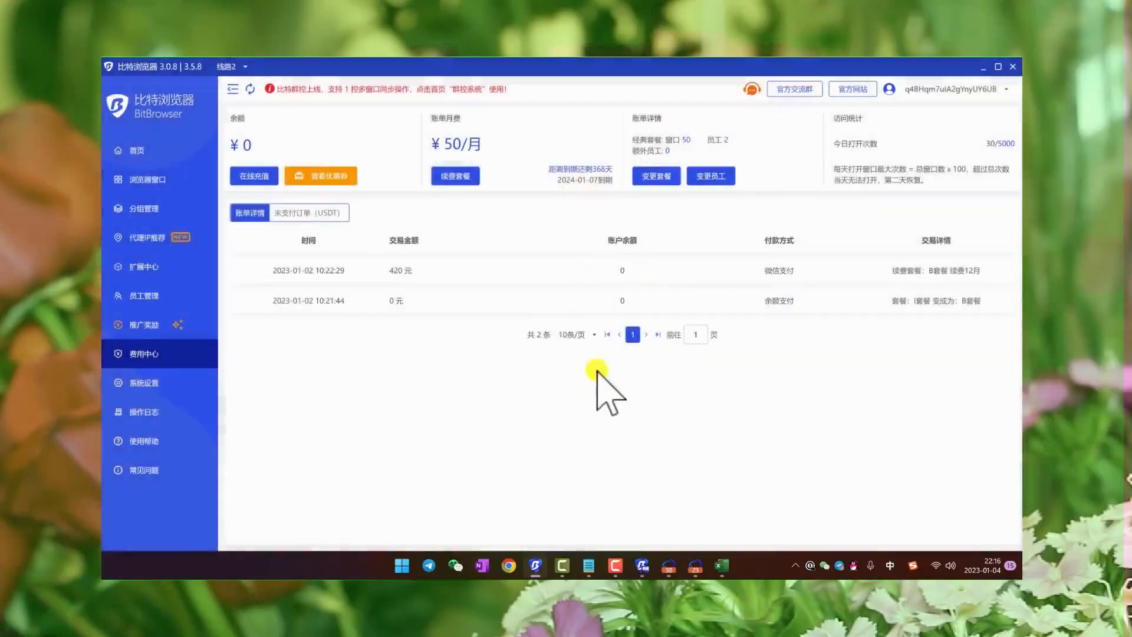
pyautogui.click(985, 67)
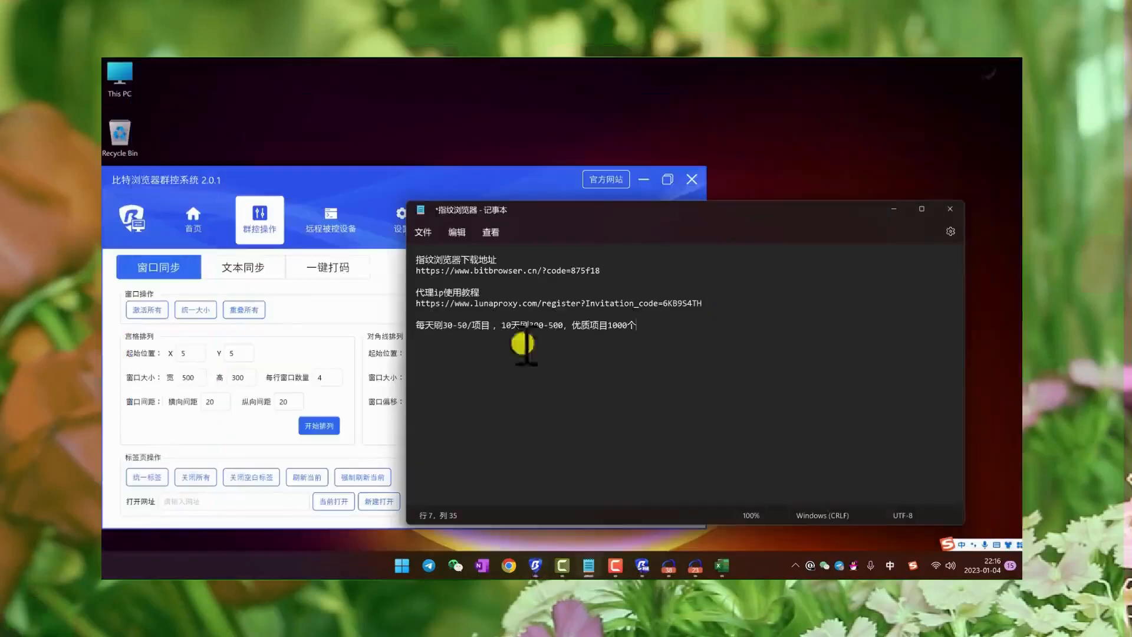
# - Go over the download link, proxy link and project counts in Notepad once more by highlighting the text
pyautogui.moveTo(704, 342); pyautogui.dragTo(417, 260)
pyautogui.click(570, 325)
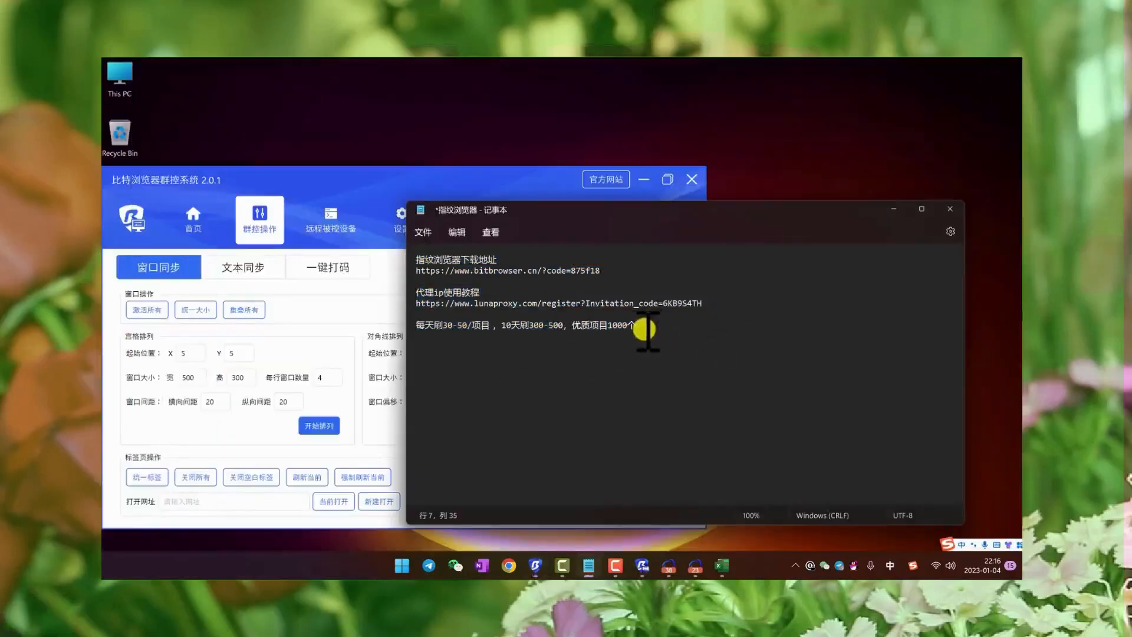
pyautogui.moveTo(644, 330); pyautogui.dragTo(540, 313)
pyautogui.click(613, 325)
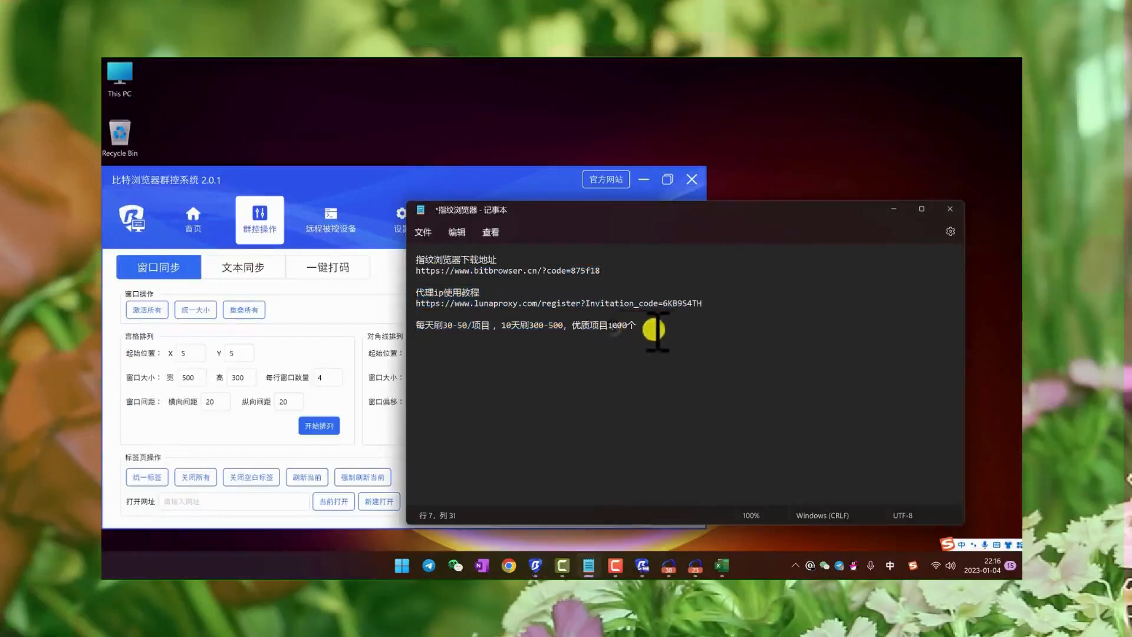
pyautogui.moveTo(632, 324); pyautogui.dragTo(407, 242)
pyautogui.click(578, 326)
pyautogui.moveTo(687, 339); pyautogui.dragTo(404, 253)
pyautogui.click(570, 314)
pyautogui.click(579, 317)
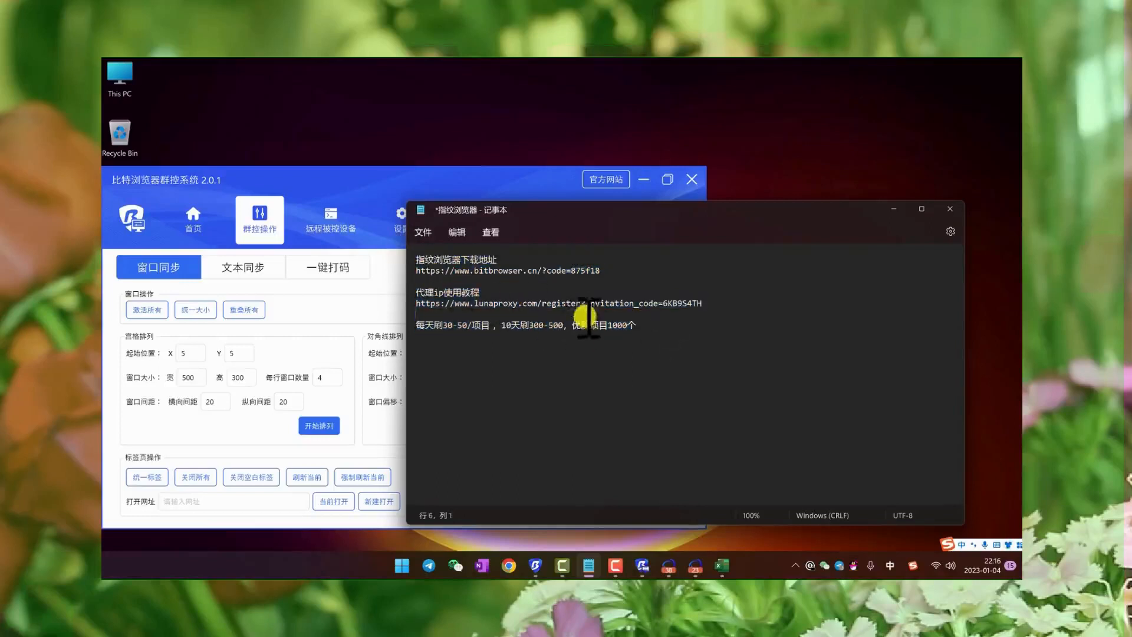